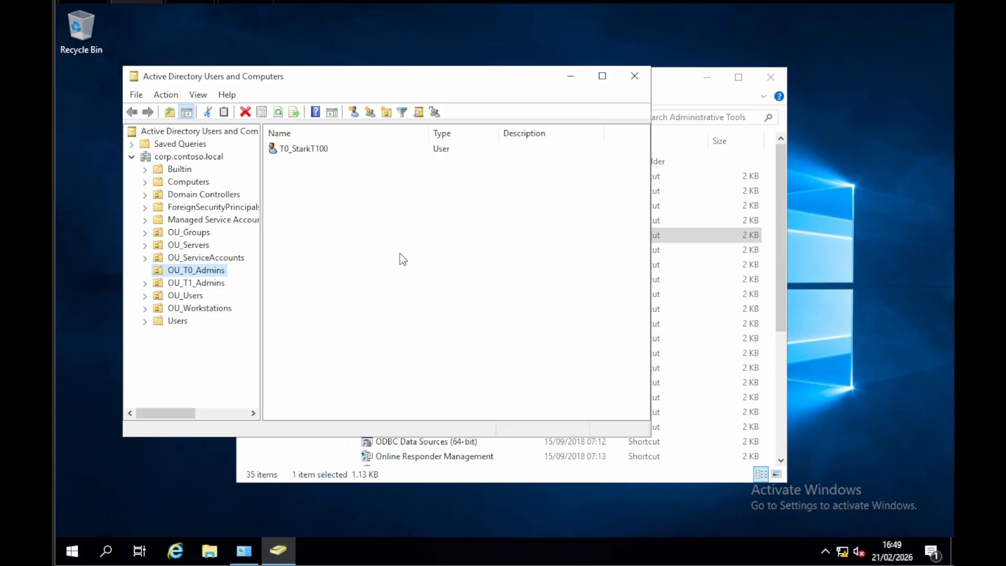
# Step: Check the group memberships of the built-in Administrator account in the Users container
pyautogui.click(176, 321)
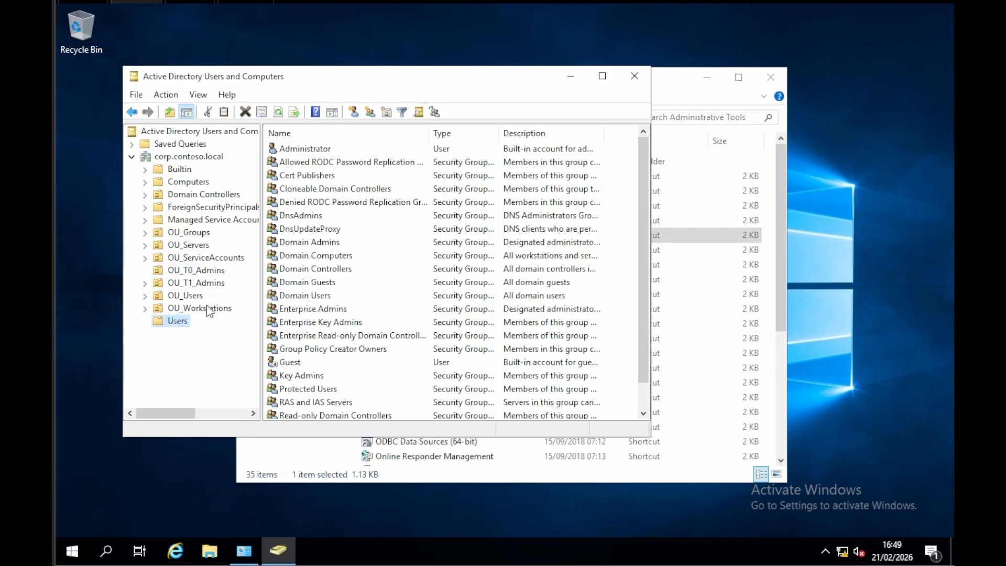
pyautogui.click(304, 148)
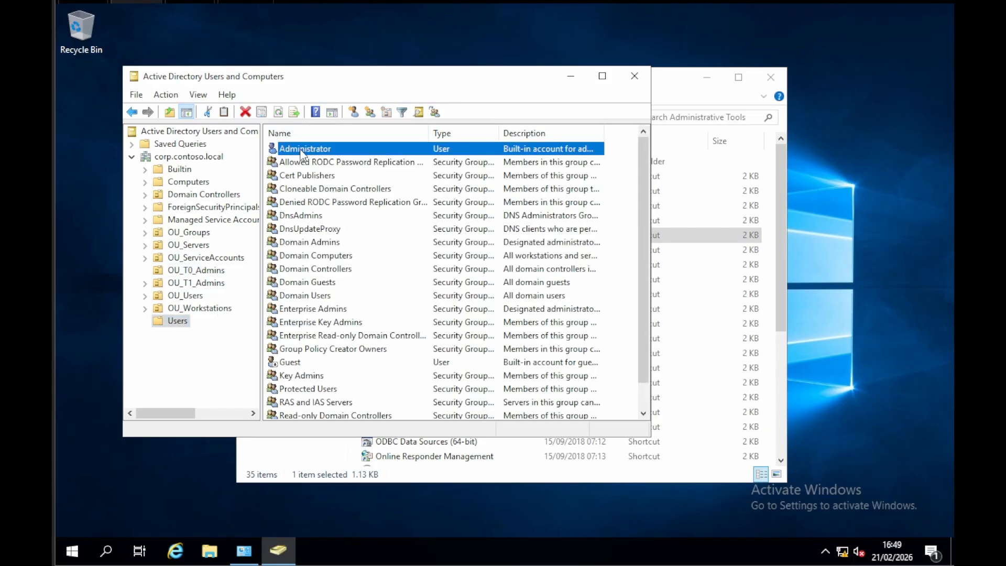
pyautogui.doubleClick(304, 148)
pyautogui.click(301, 97)
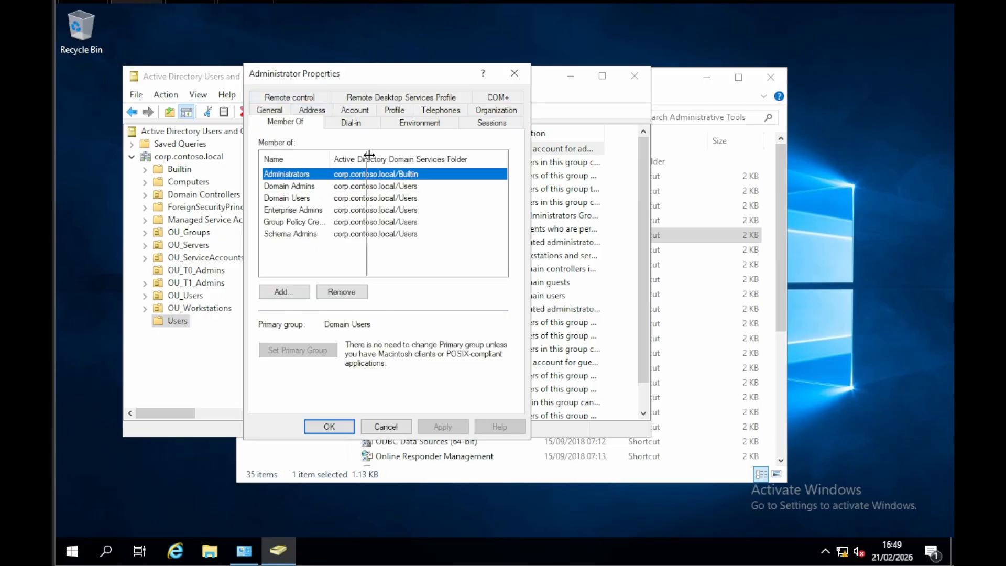
pyautogui.click(514, 74)
# Step: Rename the built-in Administrator account to T0_DomainAdmin
pyautogui.rightClick(313, 152)
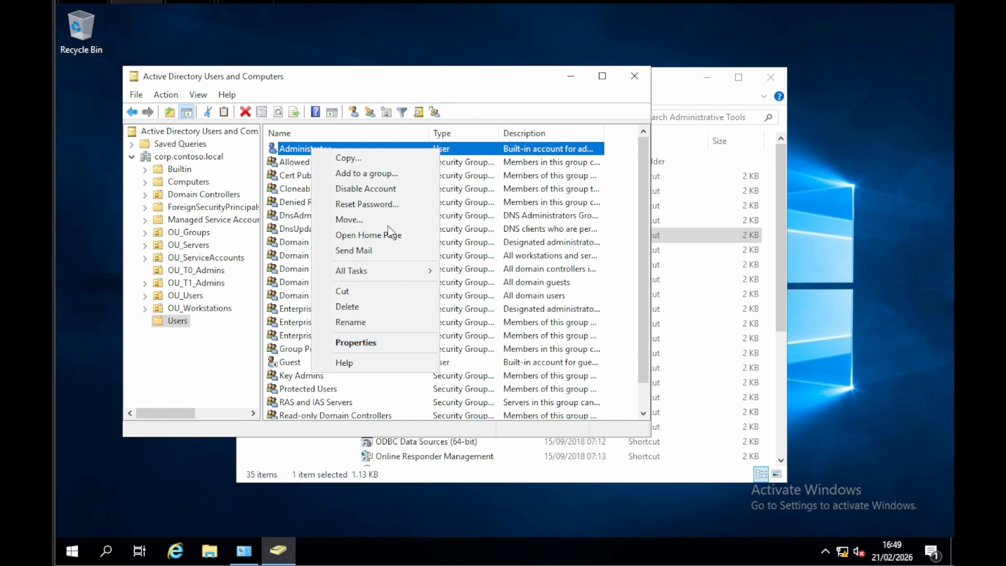
pyautogui.click(351, 322)
pyautogui.write('T0')
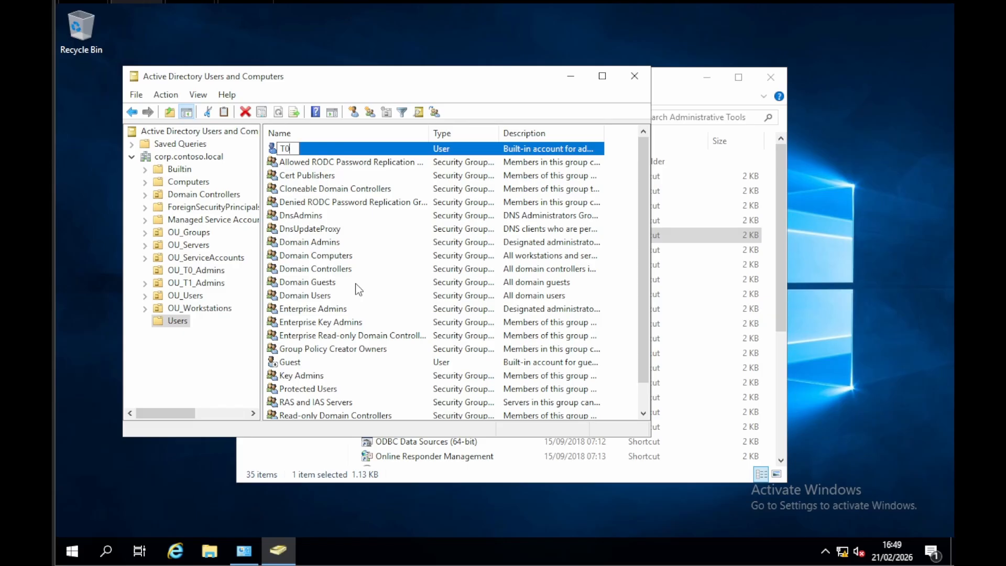
pyautogui.write('_DomainADmin')
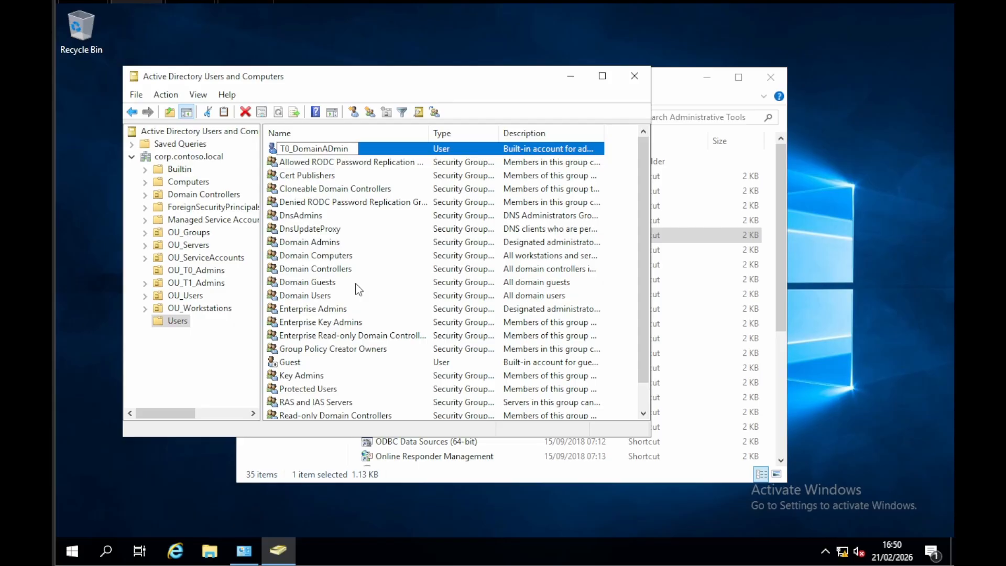
pyautogui.press('BackSpace')
pyautogui.press('BackSpace')
pyautogui.press('BackSpace')
pyautogui.press('BackSpace')
pyautogui.write('dmin')
pyautogui.press('Return')
pyautogui.hotkey('ctrl', 'c')
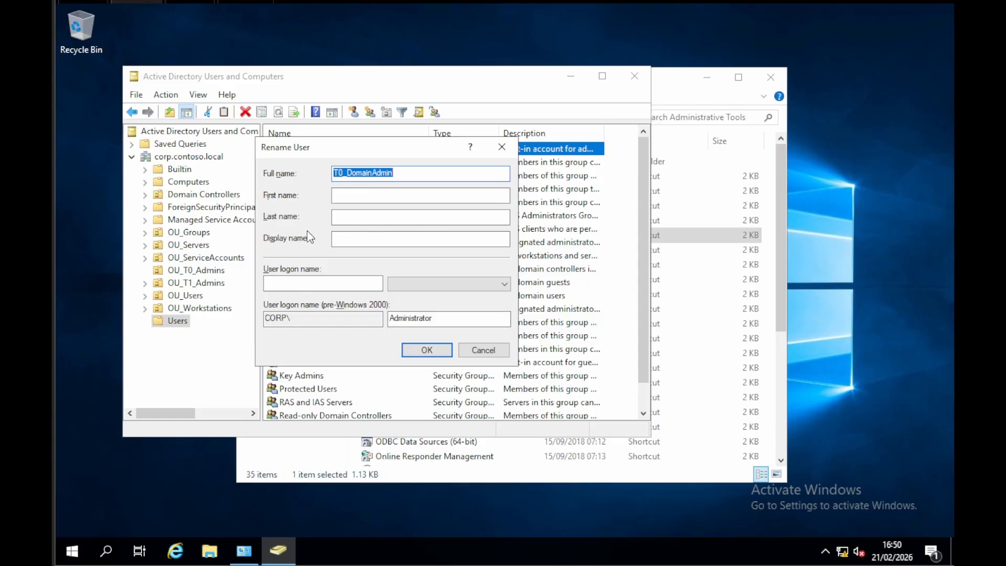
# Step: Set the renamed account's user logon name to T0_DomainAdmin and confirm the rename
pyautogui.click(297, 283)
pyautogui.hotkey('ctrl', 'v')
pyautogui.click(414, 349)
pyautogui.click(362, 219)
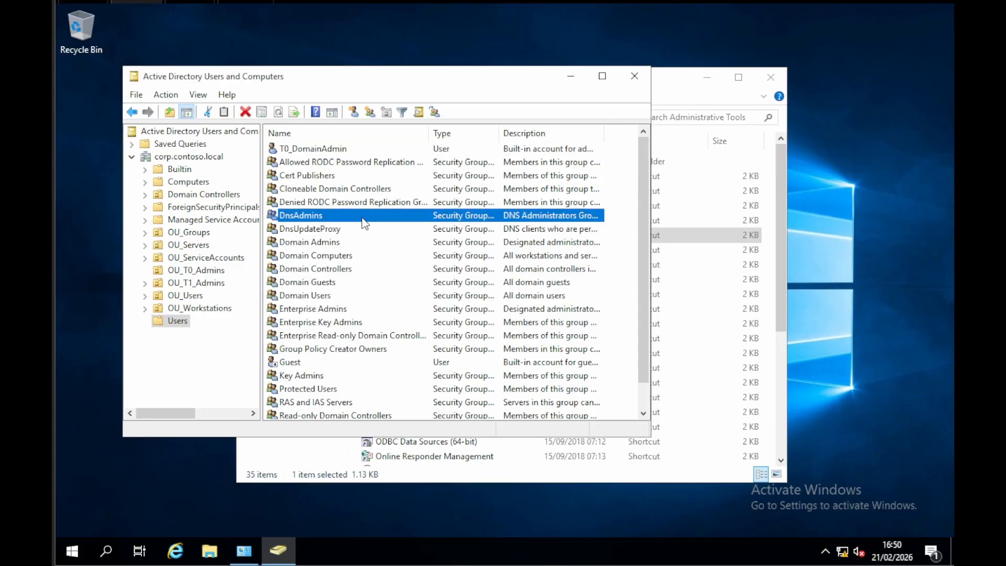
pyautogui.rightClick(314, 149)
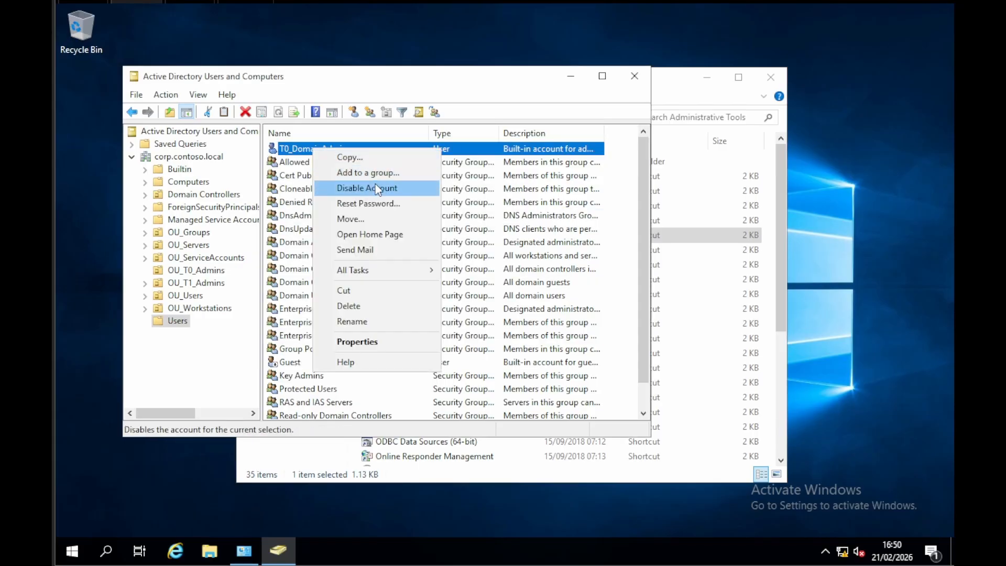
pyautogui.click(494, 219)
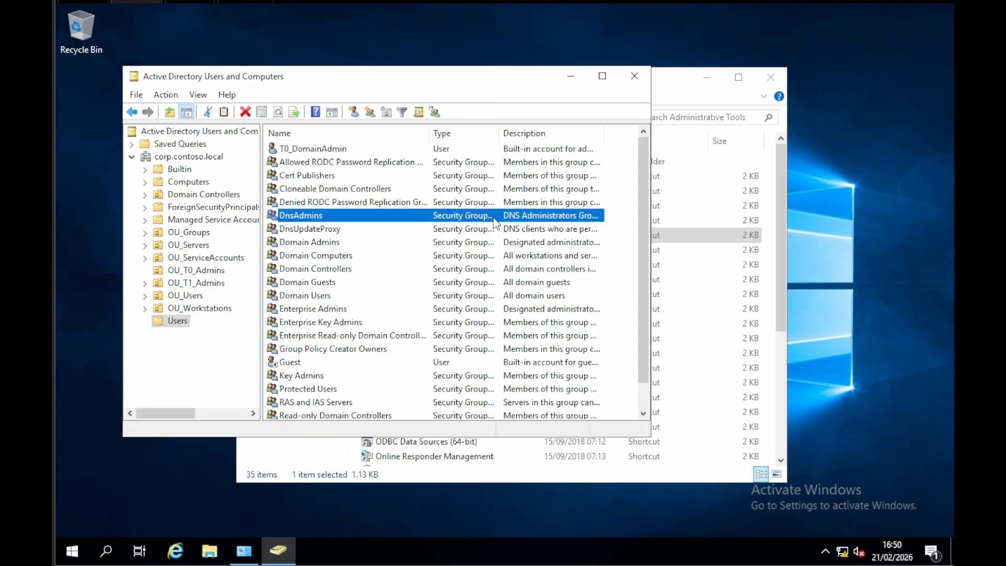
pyautogui.click(336, 152)
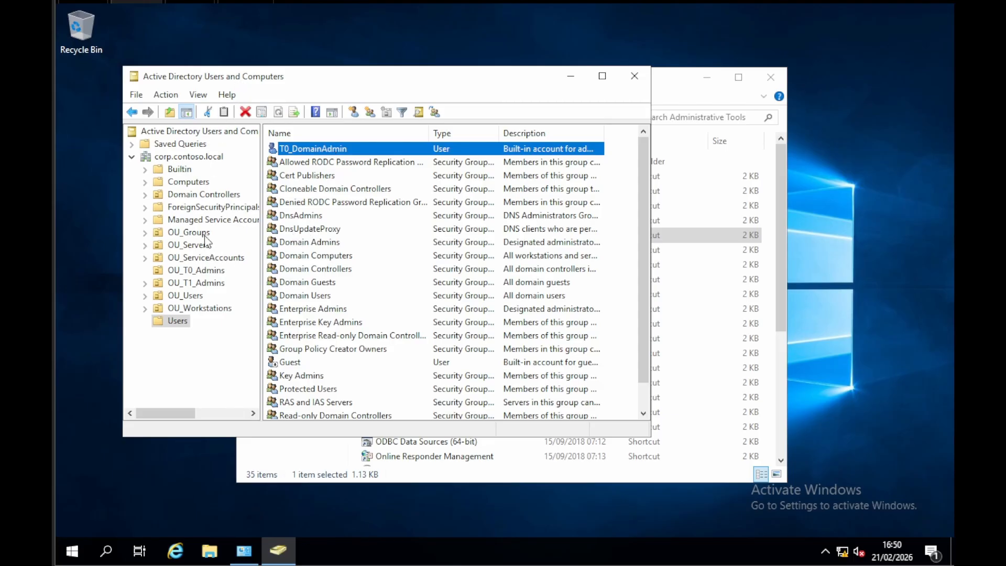
# Step: Review the objects in the groups, servers, service accounts, T0 and T1 admins, users and workstations OUs, plus the default Computers container
pyautogui.click(187, 233)
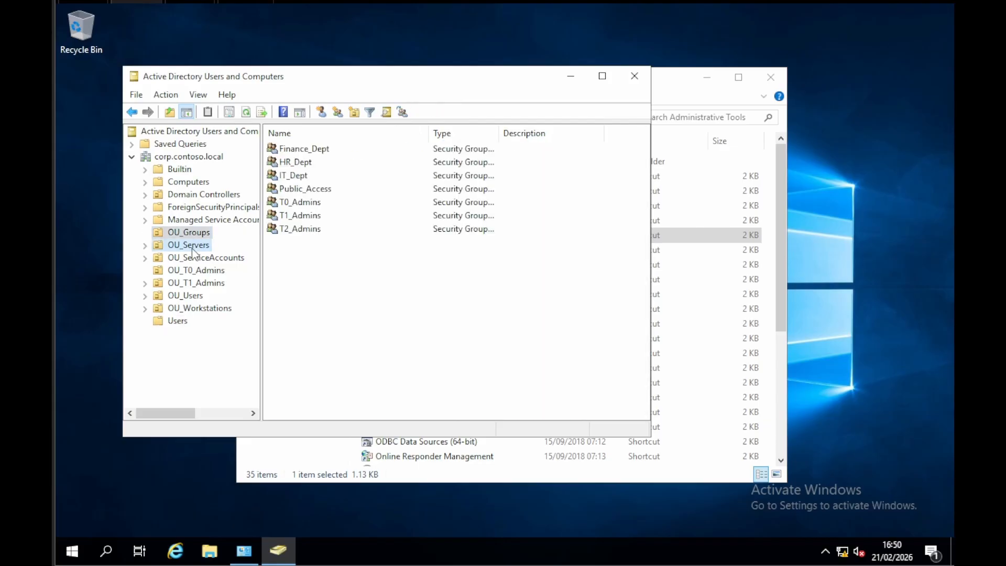
pyautogui.click(184, 244)
pyautogui.click(181, 257)
pyautogui.click(176, 269)
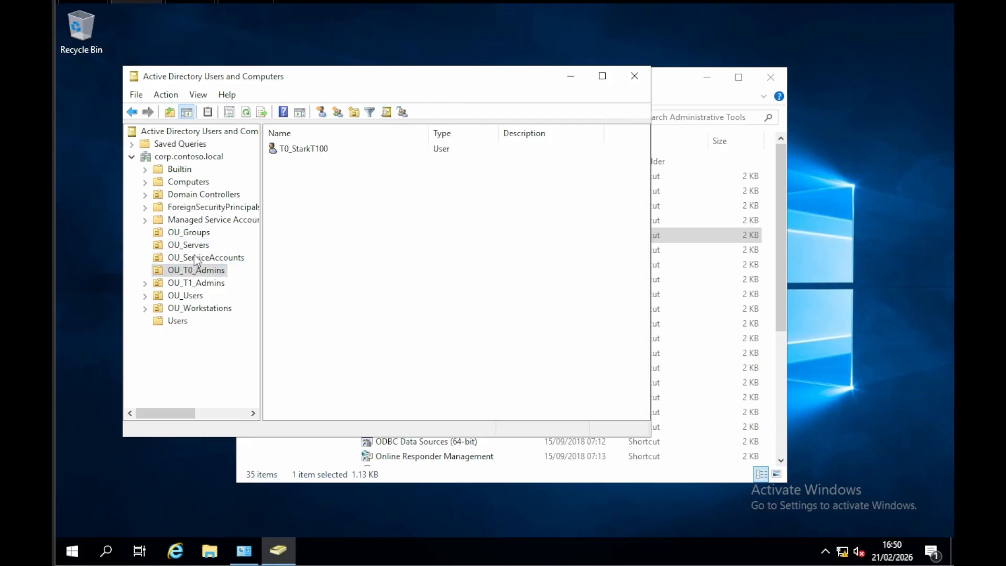
pyautogui.click(195, 284)
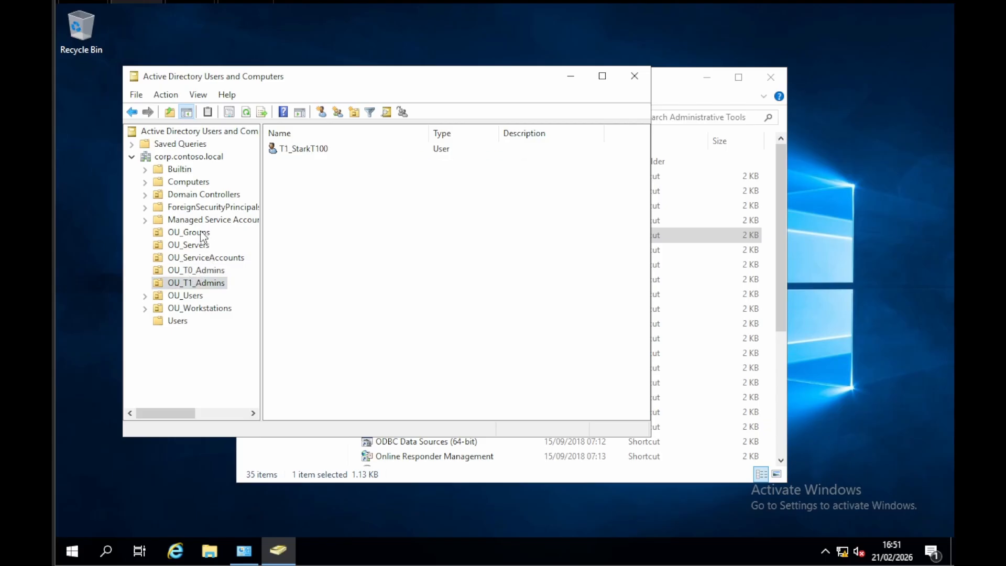
pyautogui.click(196, 308)
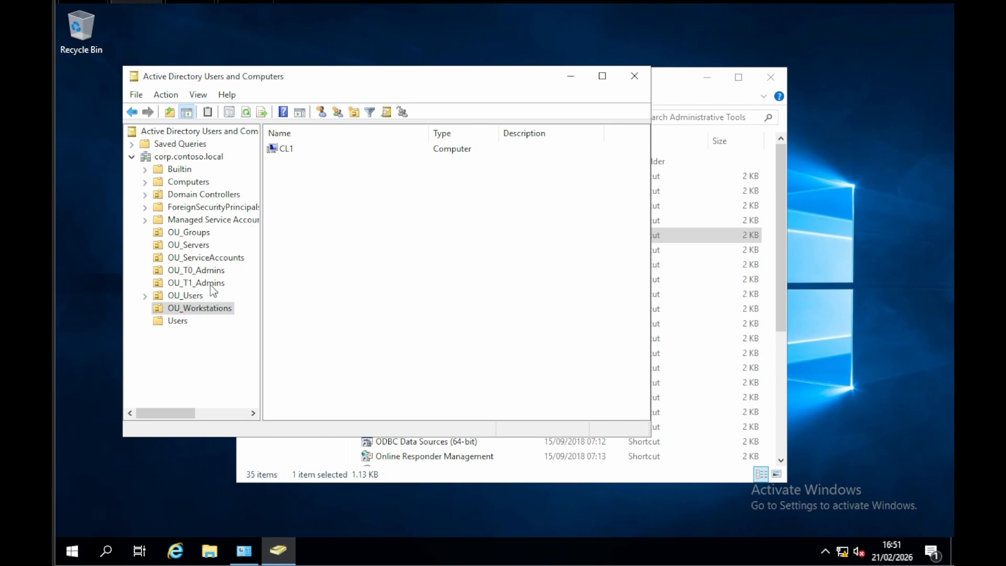
pyautogui.click(201, 246)
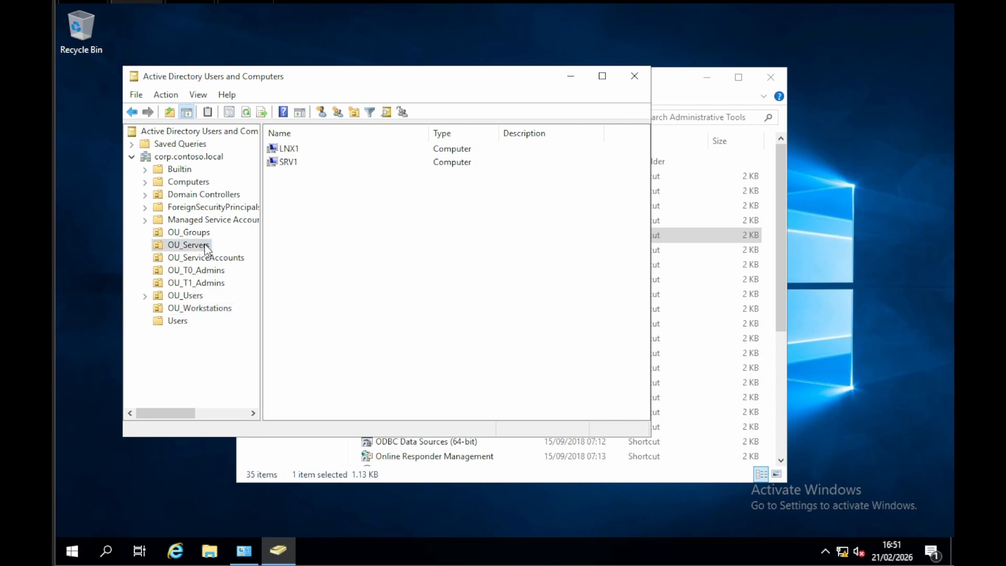
pyautogui.click(207, 271)
pyautogui.click(193, 296)
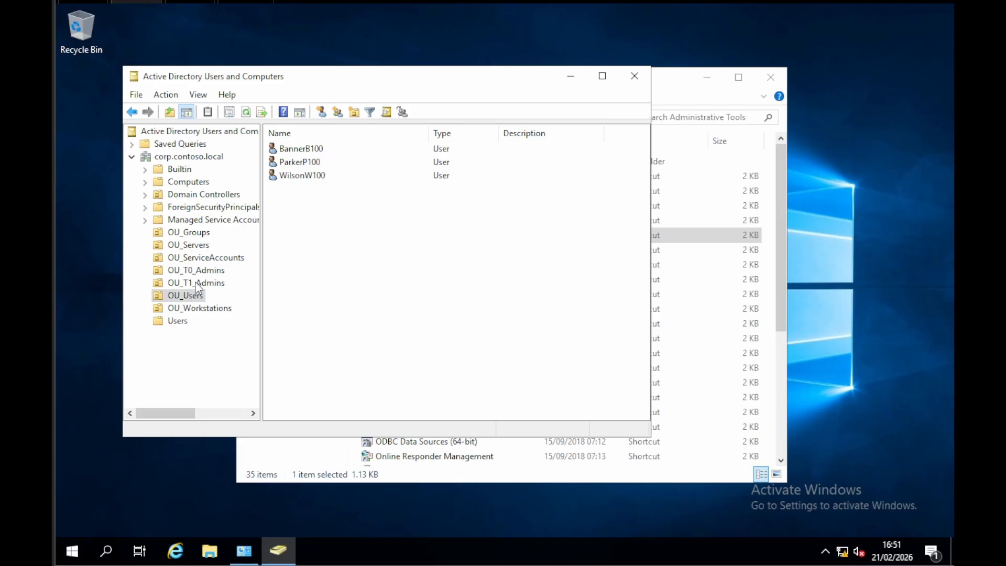
pyautogui.click(197, 283)
pyautogui.click(208, 271)
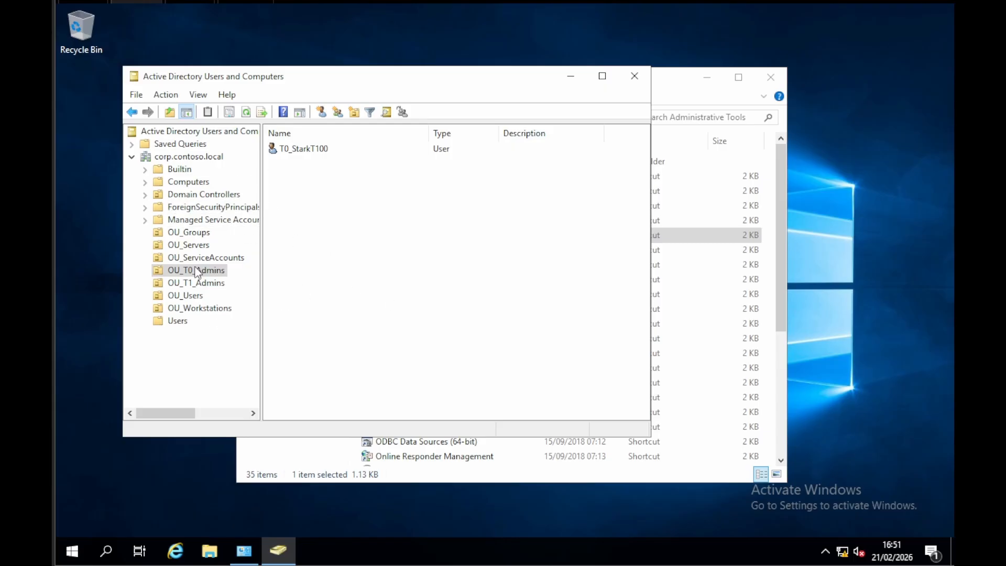
pyautogui.click(194, 181)
pyautogui.click(173, 320)
pyautogui.click(194, 181)
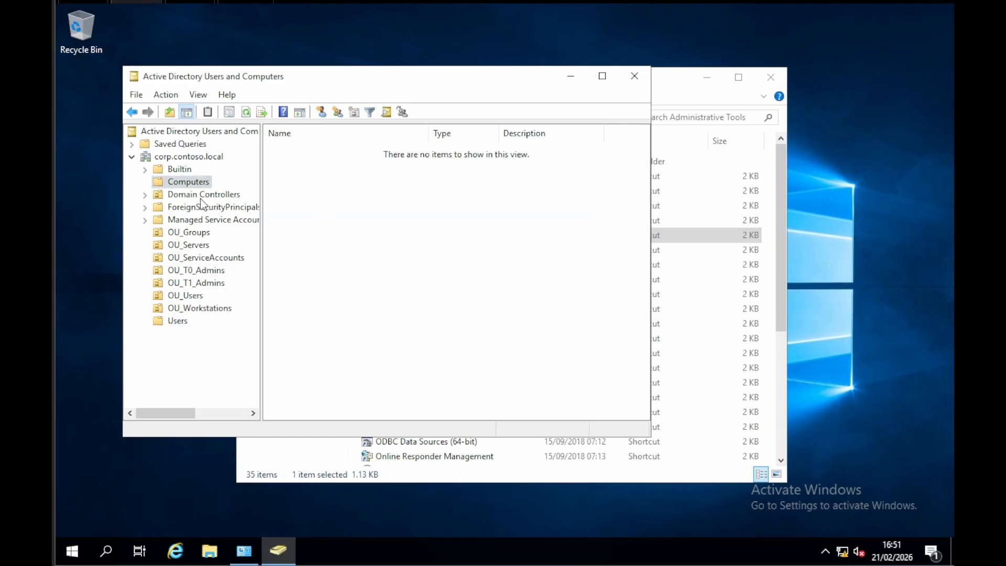
pyautogui.click(195, 271)
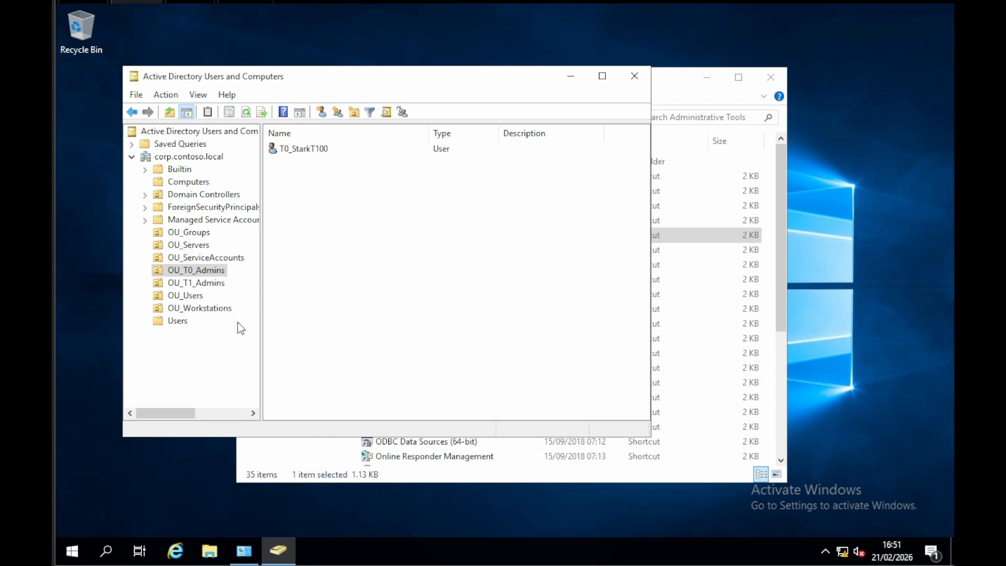
# Step: Open the member list of the Protected Users group in the Users container
pyautogui.click(179, 322)
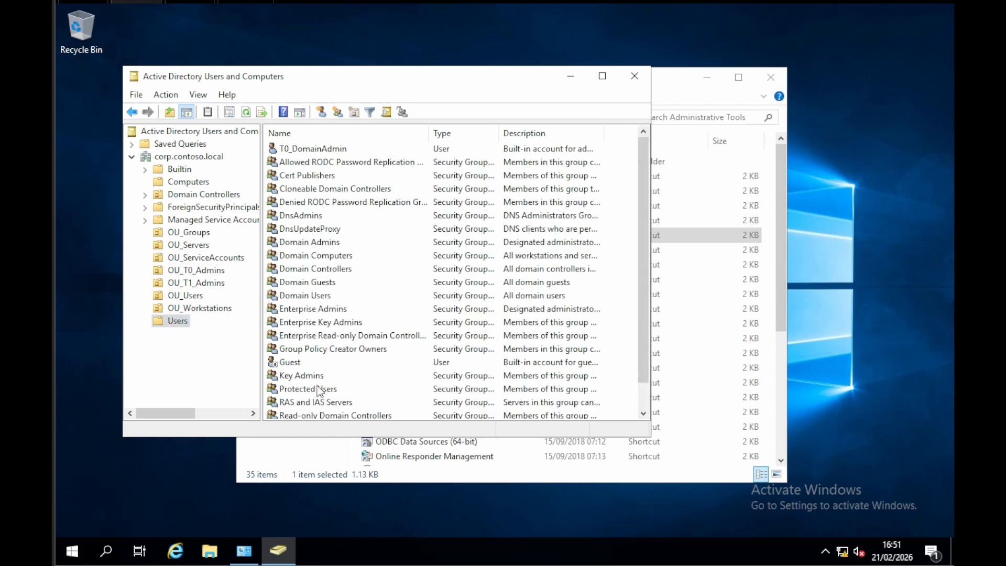
pyautogui.scroll(-1, 324, 388)
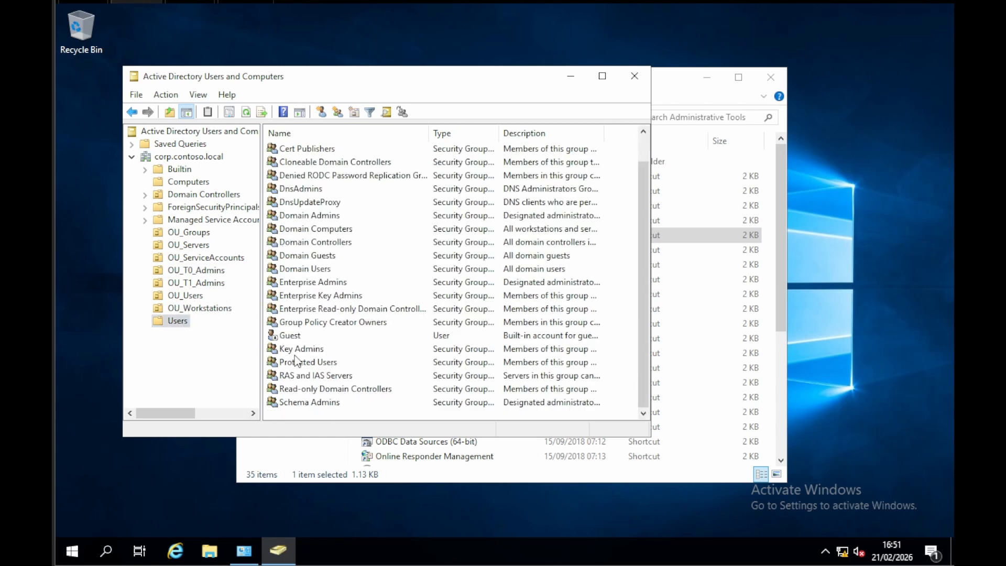
pyautogui.doubleClick(317, 365)
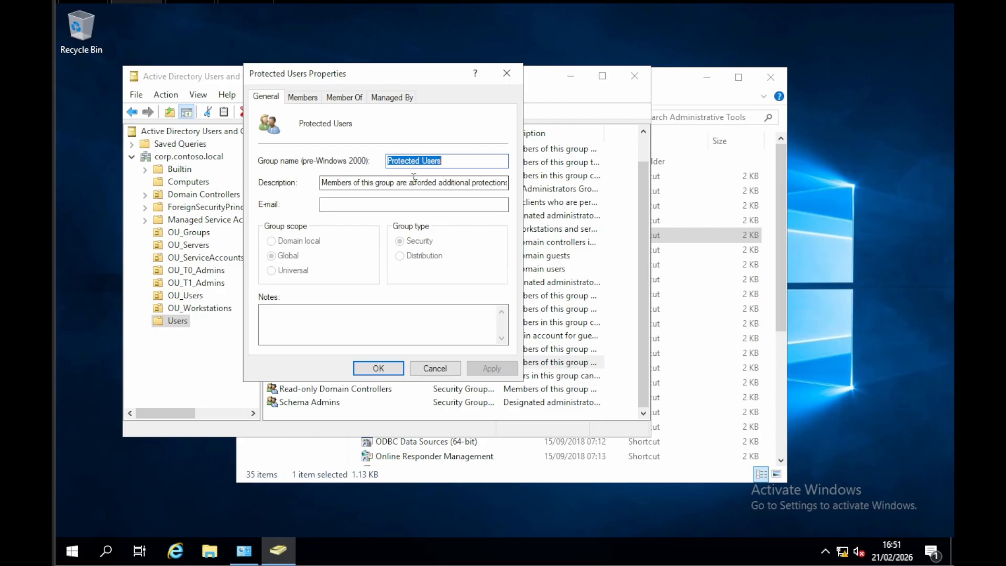
pyautogui.click(302, 97)
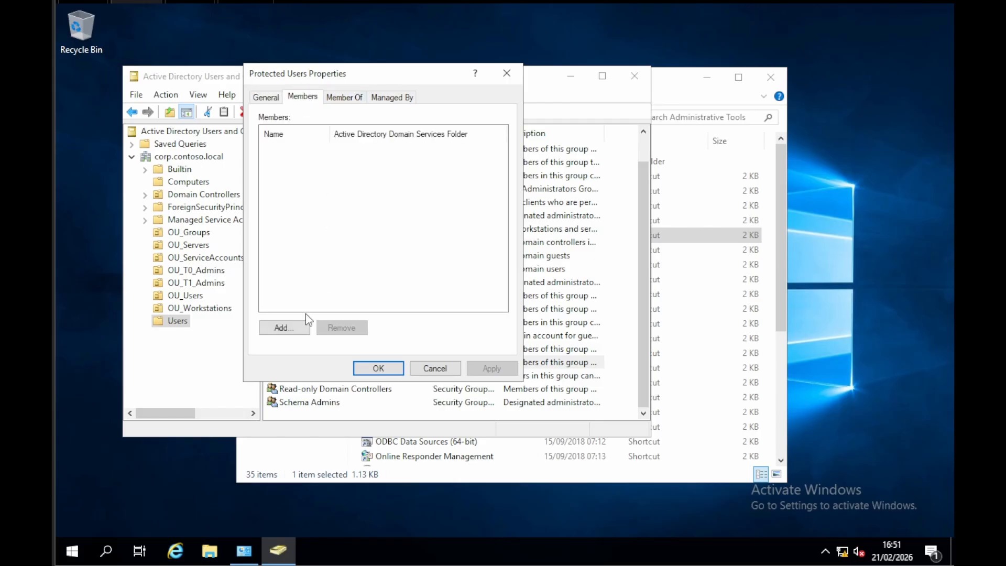
# Step: Add the T0_Admins, T1_Admins and T2_Admins groups as members of Protected Users and apply the change
pyautogui.click(287, 326)
pyautogui.write('t')
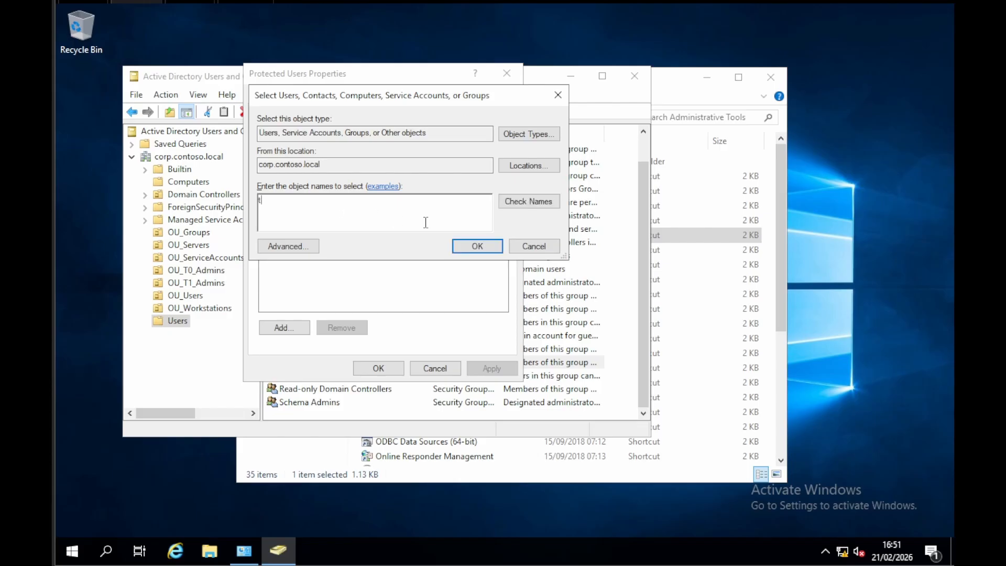
pyautogui.click(504, 206)
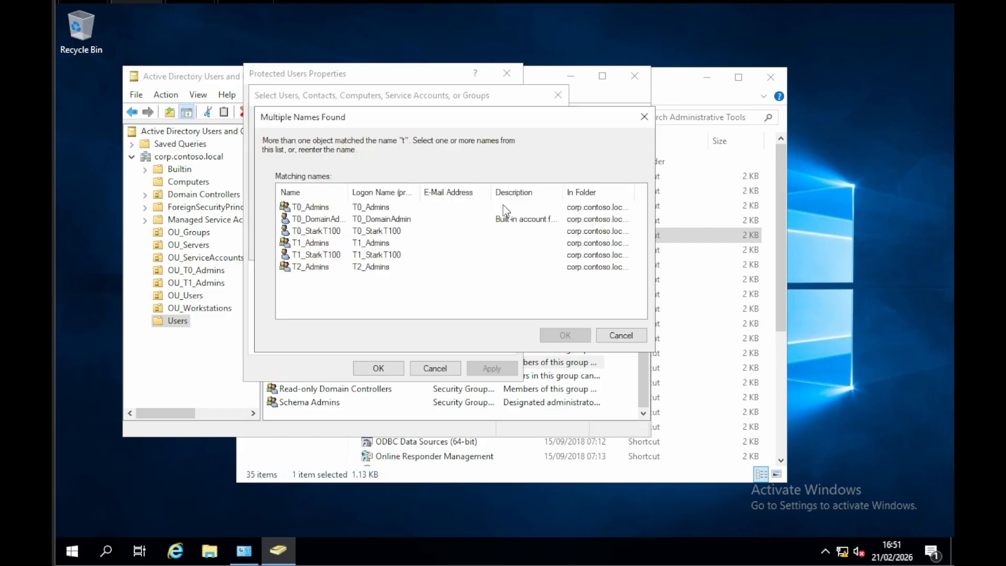
pyautogui.click(307, 209)
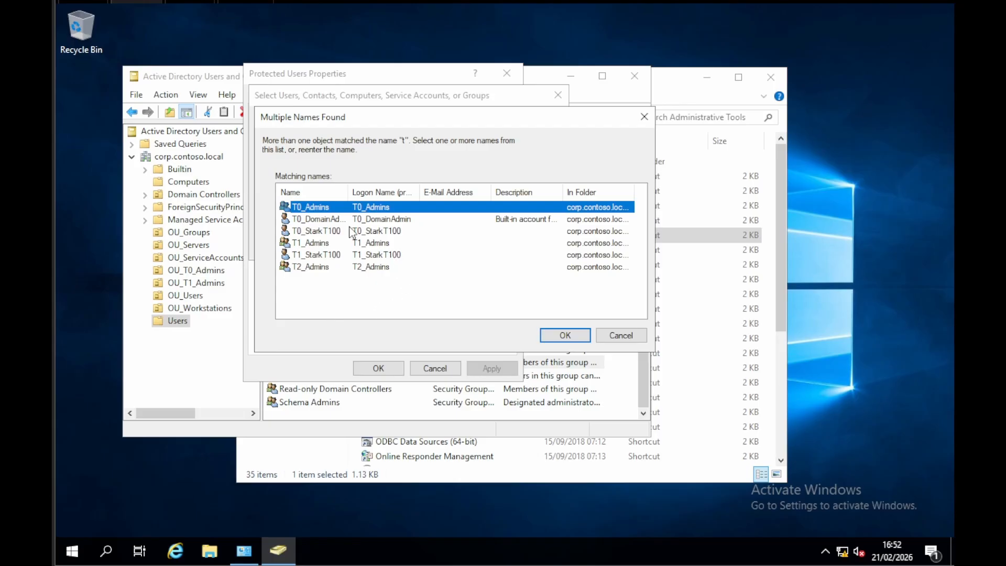
pyautogui.moveTo(347, 192); pyautogui.dragTo(392, 195)
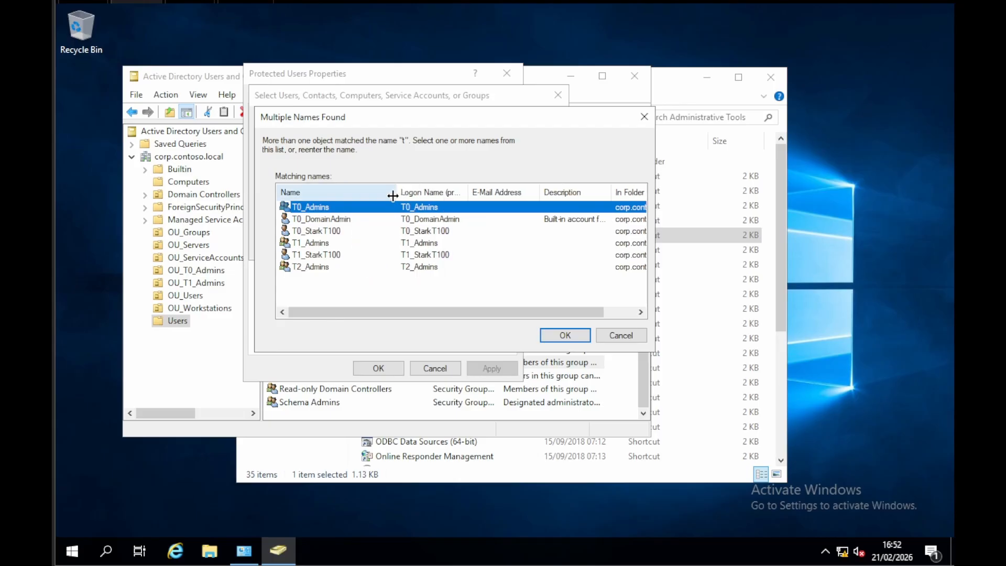
pyautogui.keyDown('ctrl'); pyautogui.click(327, 243); pyautogui.keyUp('ctrl')
pyautogui.keyDown('ctrl'); pyautogui.click(318, 268); pyautogui.keyUp('ctrl')
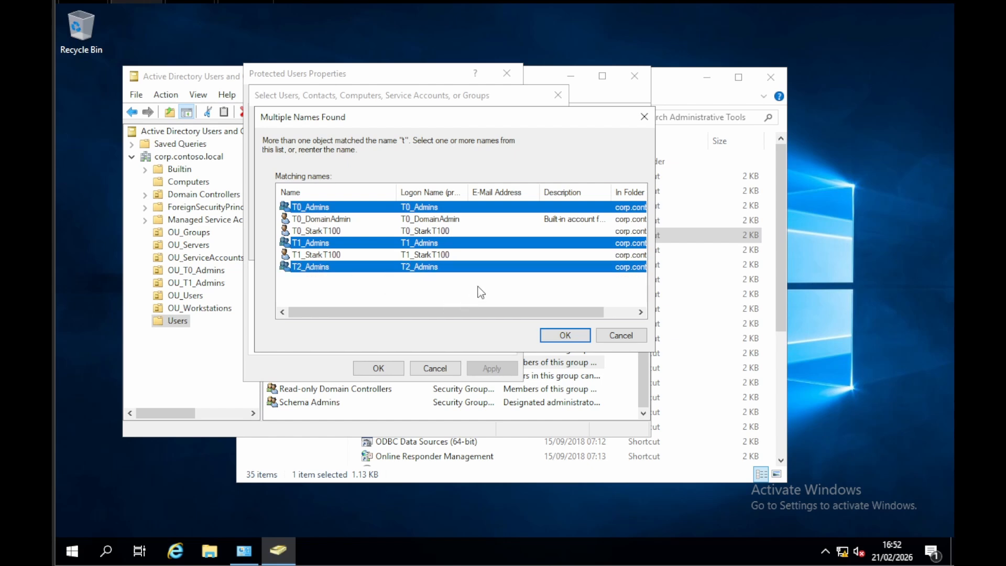
pyautogui.click(566, 336)
pyautogui.click(478, 248)
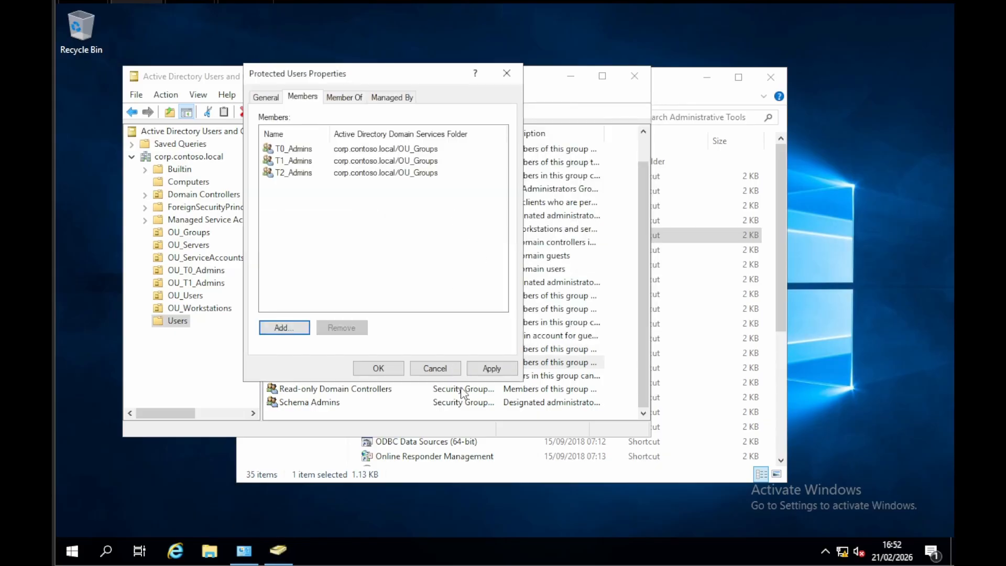
pyautogui.click(490, 368)
pyautogui.click(380, 368)
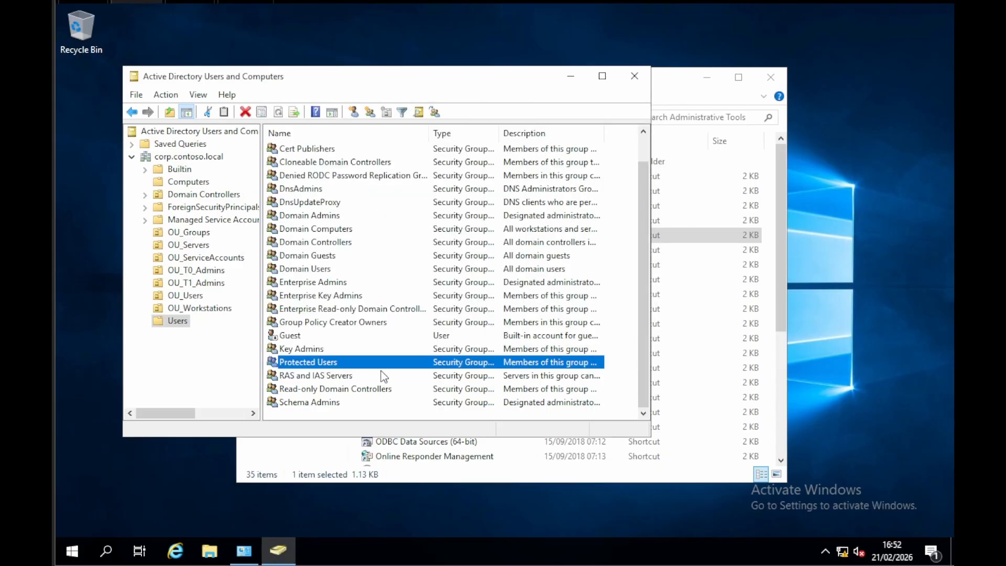
# Step: Close Active Directory Users and Computers, open Group Policy Management, and narrow the console tree to widen the details area
pyautogui.click(635, 76)
pyautogui.doubleClick(439, 366)
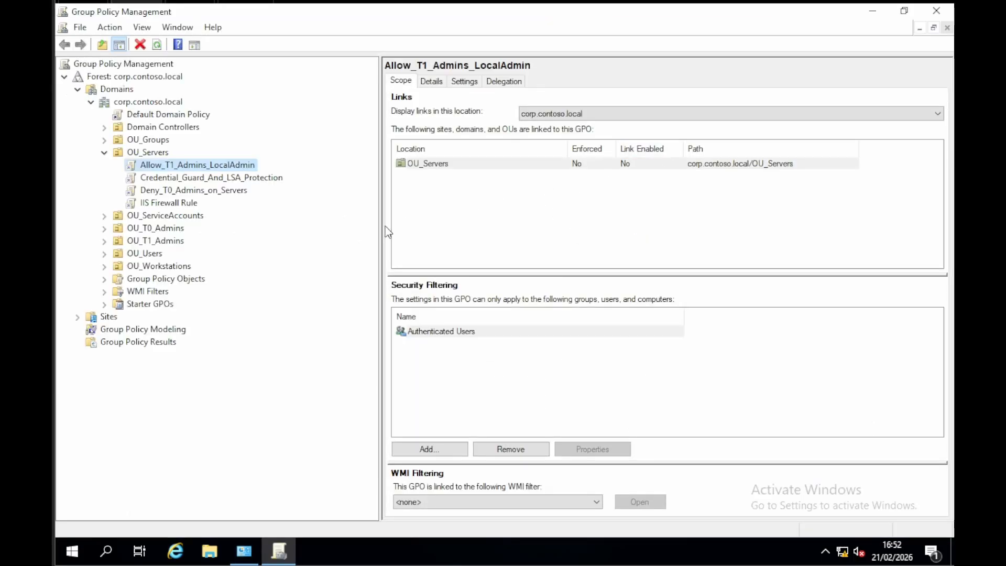
pyautogui.moveTo(381, 228); pyautogui.dragTo(337, 233)
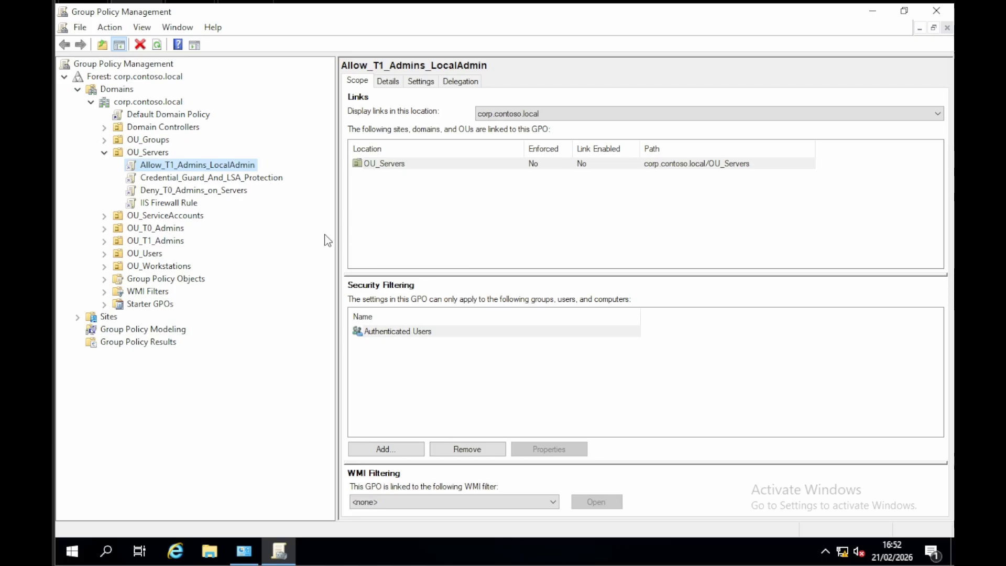
pyautogui.moveTo(338, 229); pyautogui.dragTo(316, 231)
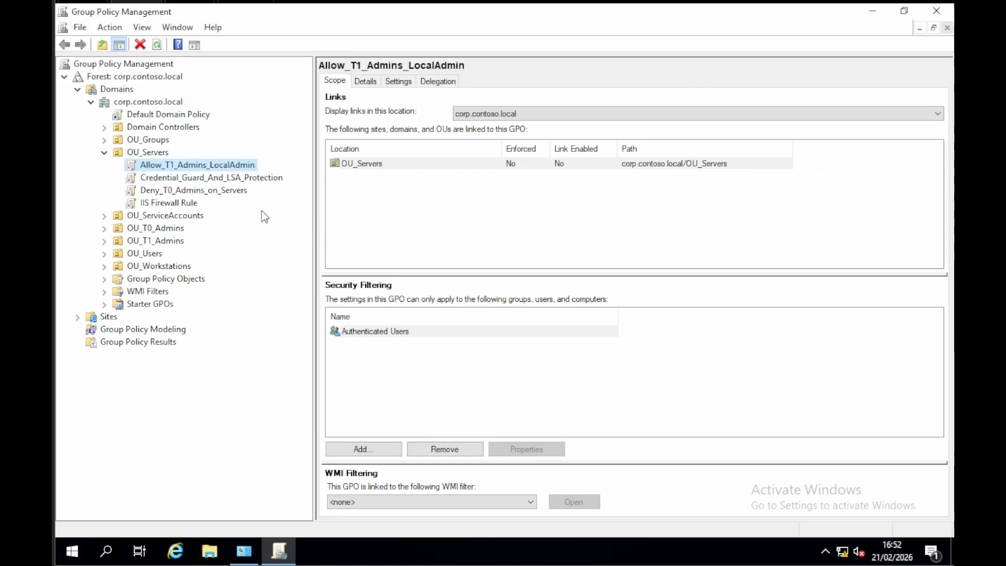
# Step: Expand Domain Controllers, the service accounts, T0 admins, users and workstations OUs, and Group Policy Objects to survey the domain's policies
pyautogui.click(106, 127)
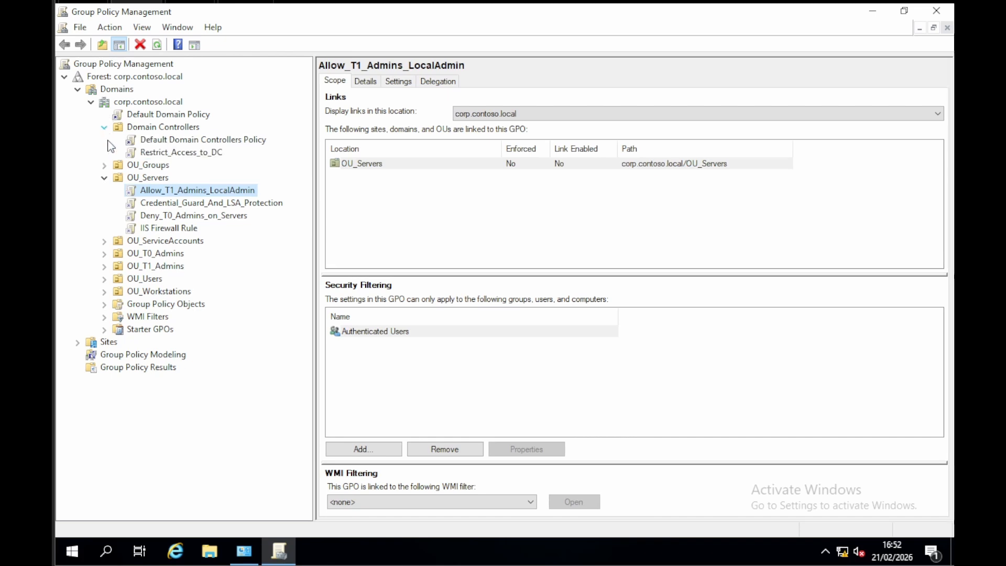
pyautogui.click(104, 241)
pyautogui.click(104, 253)
pyautogui.click(104, 279)
pyautogui.click(104, 316)
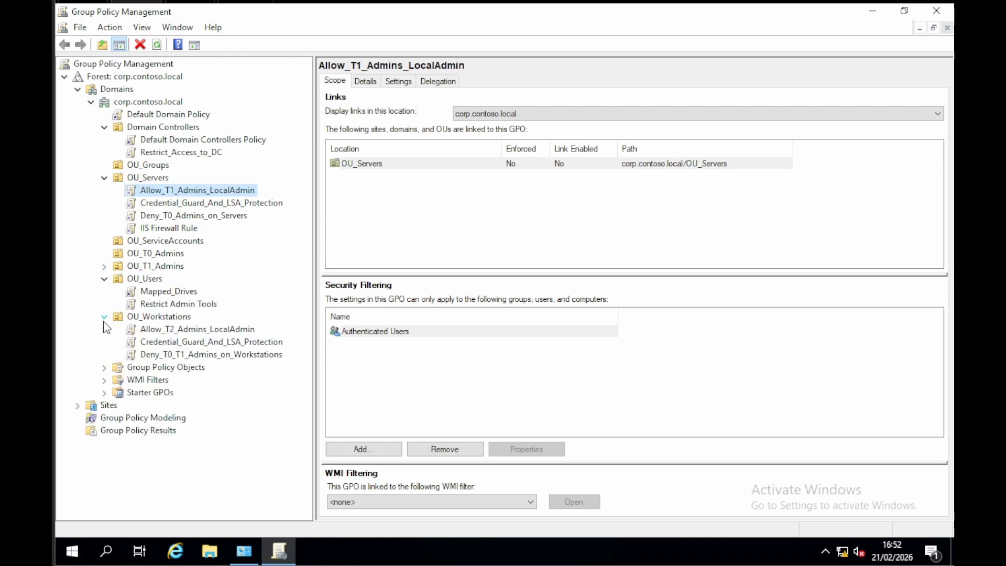
pyautogui.click(104, 368)
pyautogui.scroll(-2, 105, 384)
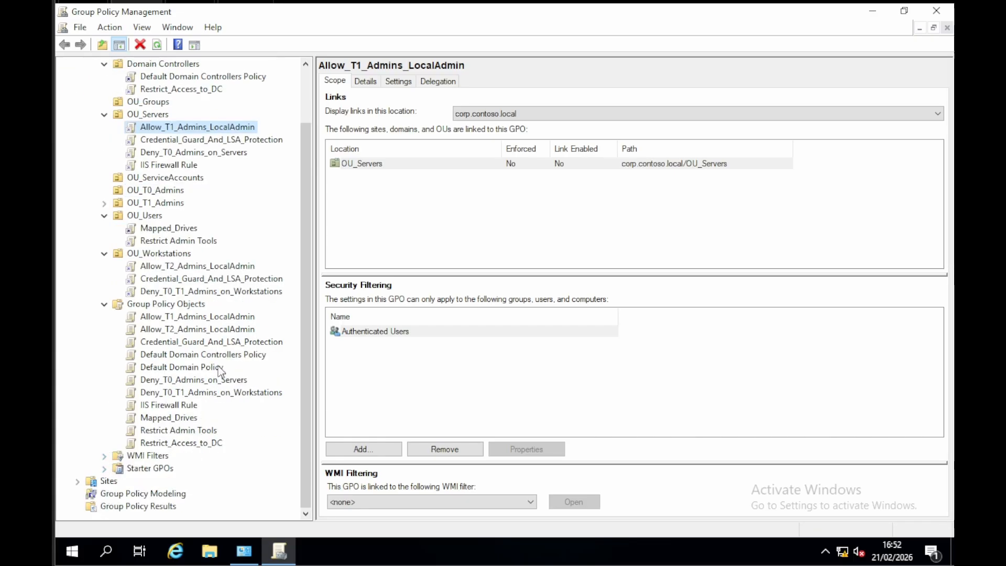
pyautogui.scroll(2, 236, 376)
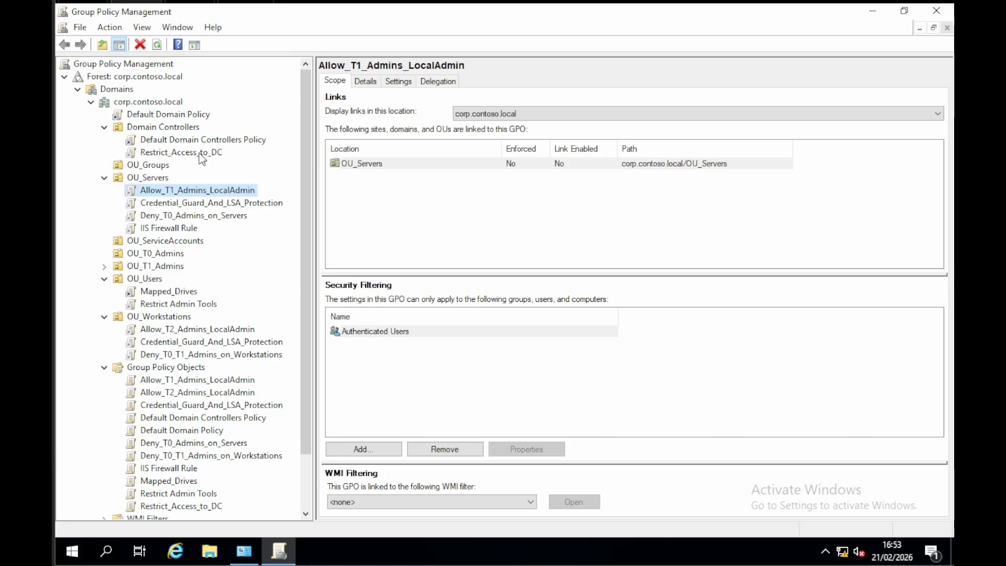
# Step: Display the full settings report of the Restrict_Access_to_DC policy linked to Domain Controllers, down to its user rights assignments
pyautogui.click(183, 132)
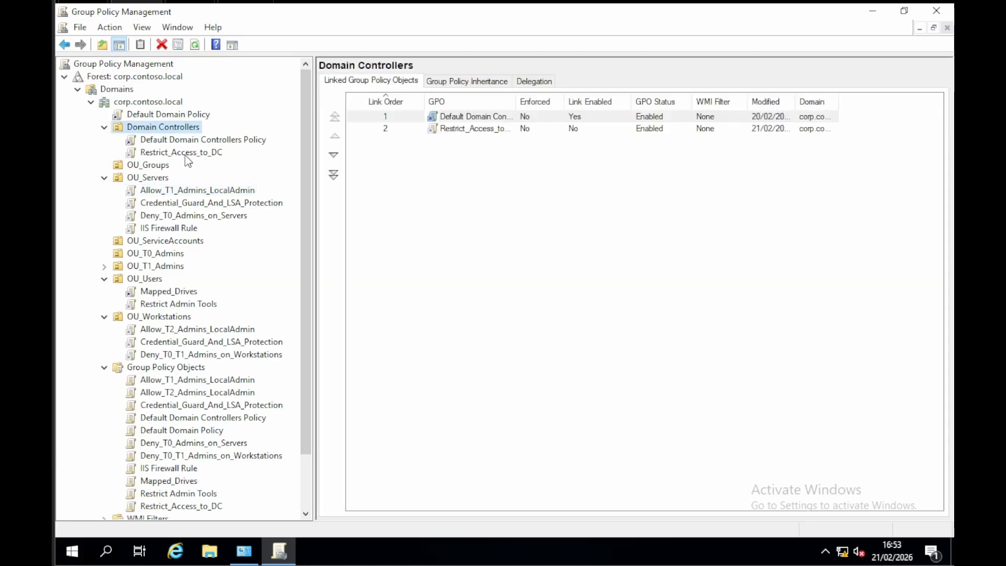
pyautogui.click(206, 153)
pyautogui.click(407, 83)
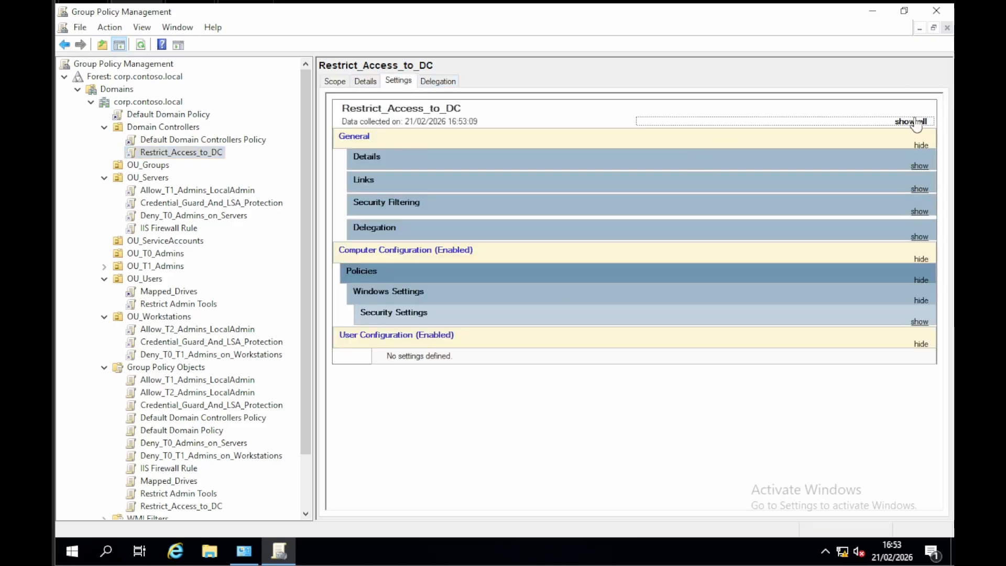
pyautogui.click(914, 126)
pyautogui.scroll(-8, 811, 178)
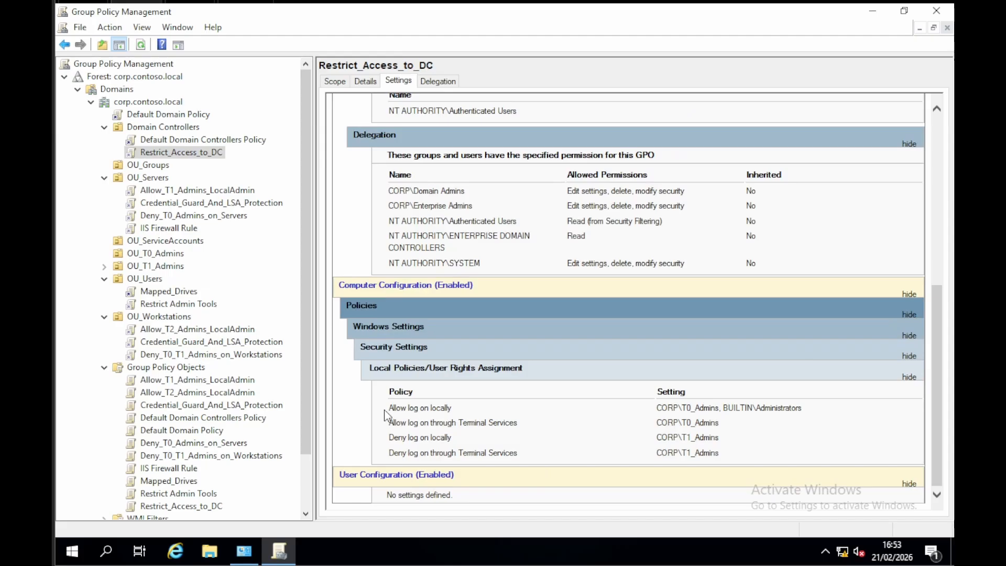
# Step: Examine which groups Restrict_Access_to_DC allows to log on locally and through Terminal Services
pyautogui.moveTo(388, 409); pyautogui.dragTo(462, 411)
pyautogui.moveTo(658, 408); pyautogui.dragTo(807, 404)
pyautogui.click(810, 407)
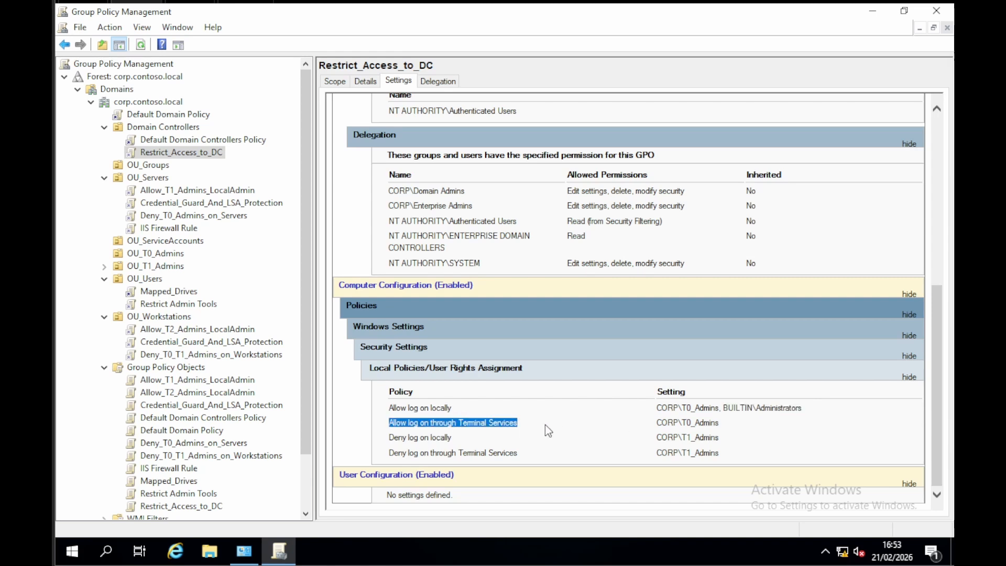
pyautogui.moveTo(651, 423); pyautogui.dragTo(705, 427)
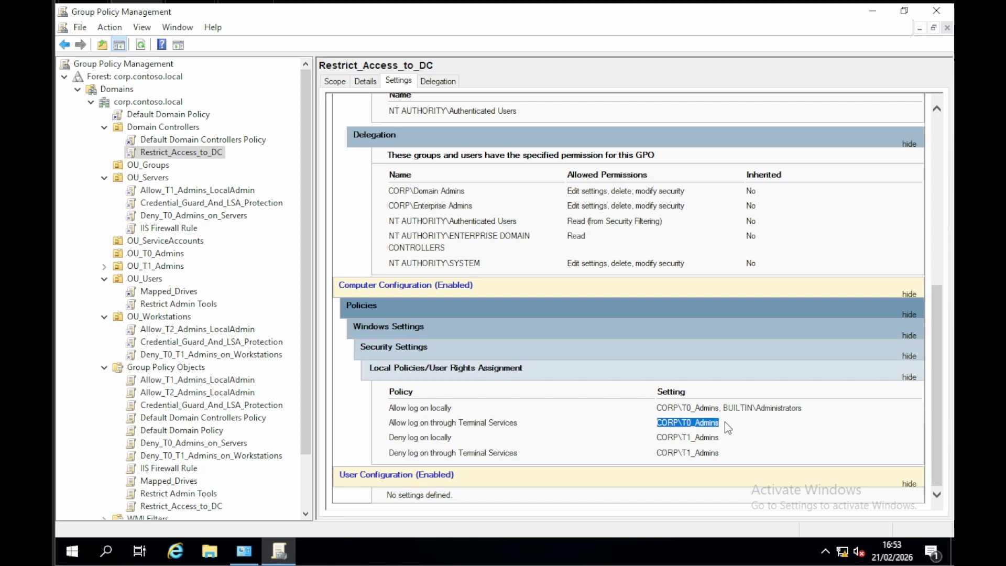
# Step: Examine which groups Restrict_Access_to_DC denies local and Terminal Services logon
pyautogui.click(388, 439)
pyautogui.moveTo(388, 438); pyautogui.dragTo(454, 439)
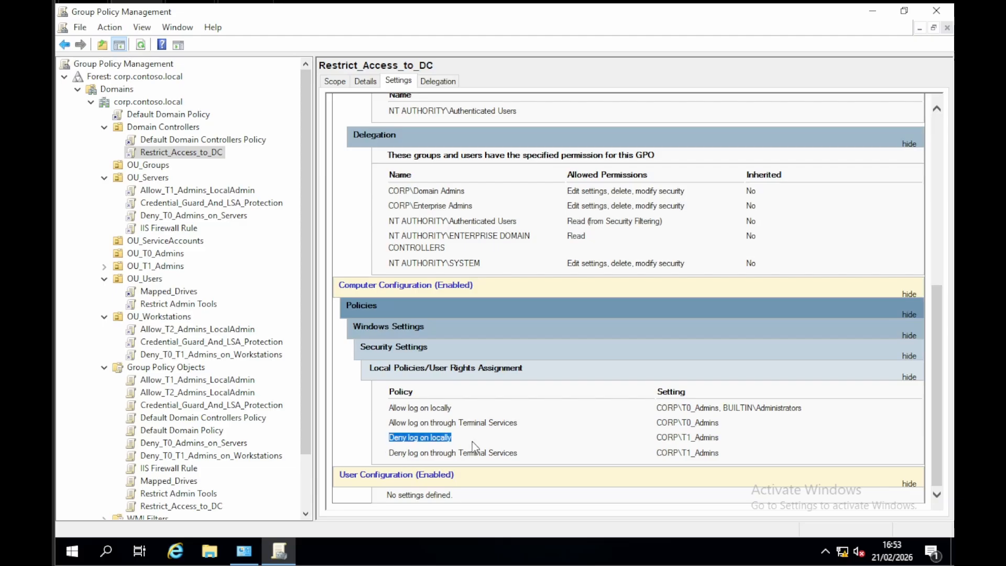
pyautogui.click(423, 450)
pyautogui.moveTo(388, 438); pyautogui.dragTo(450, 448)
pyautogui.moveTo(388, 453); pyautogui.dragTo(602, 454)
pyautogui.click(690, 467)
pyautogui.click(679, 437)
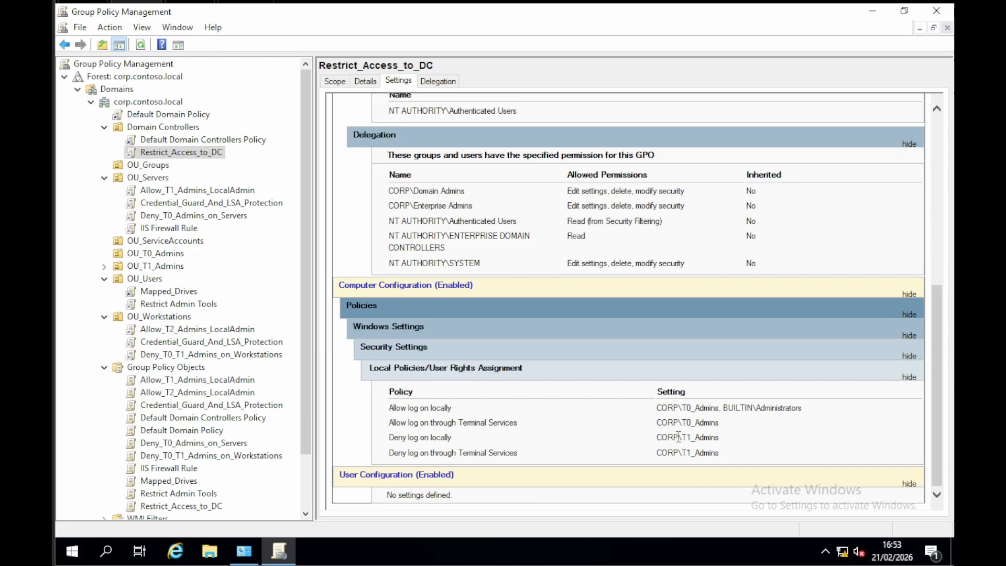
pyautogui.moveTo(662, 436); pyautogui.dragTo(722, 439)
pyautogui.click(723, 439)
# Step: Review the Restricted Groups membership defined by the Allow_T1_Admins_LocalAdmin policy linked to OU_Servers
pyautogui.click(149, 178)
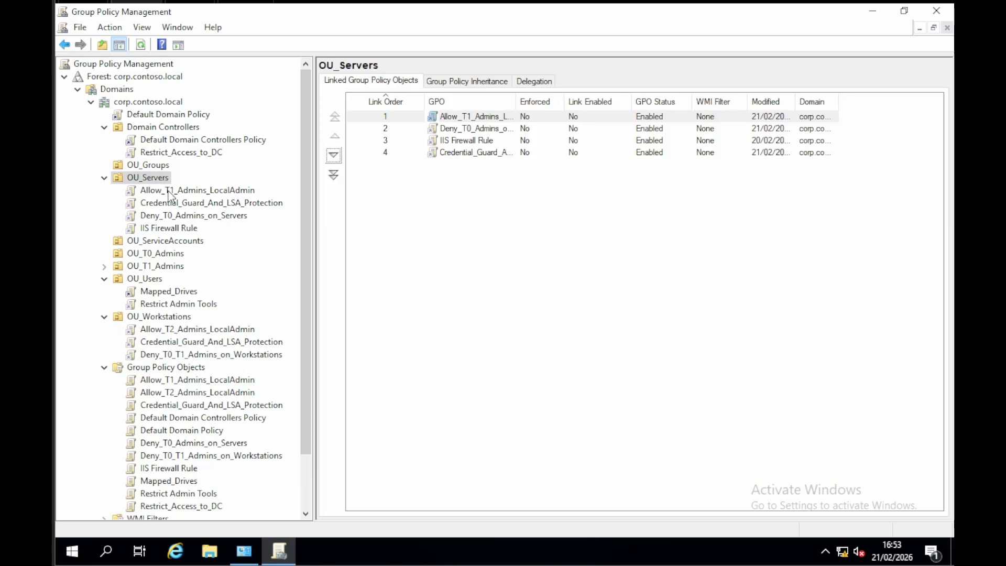
pyautogui.click(169, 191)
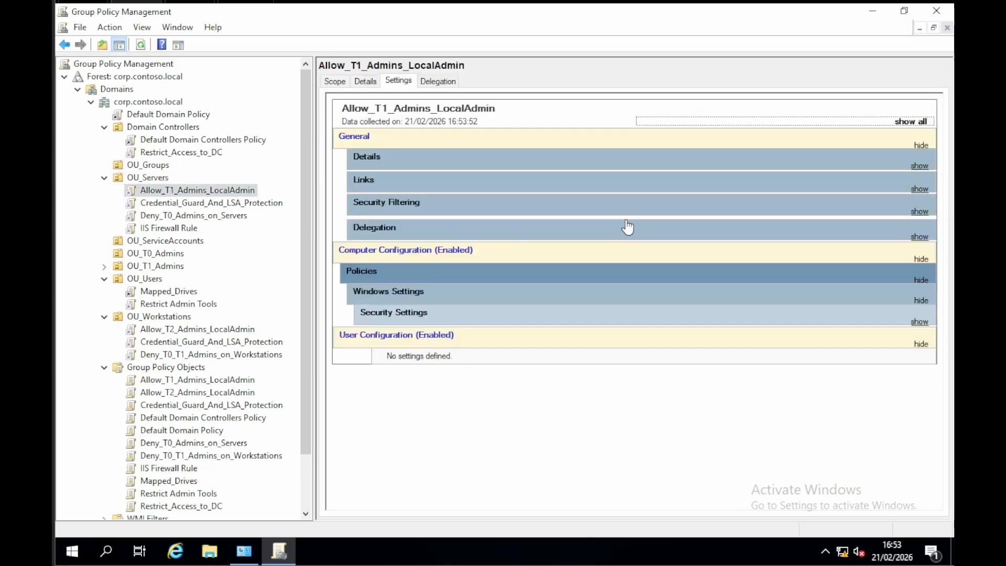
pyautogui.click(913, 121)
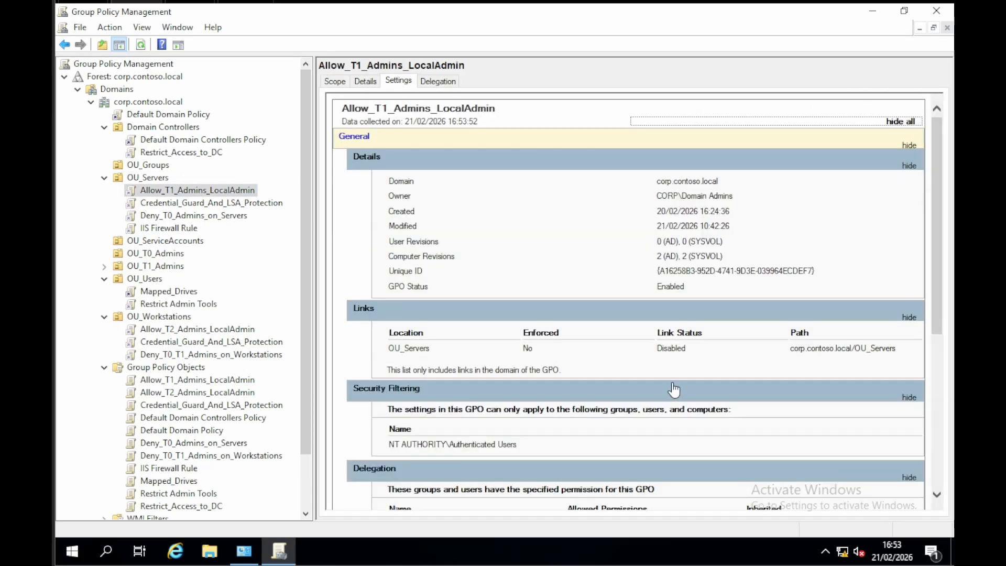
pyautogui.scroll(-5, 675, 389)
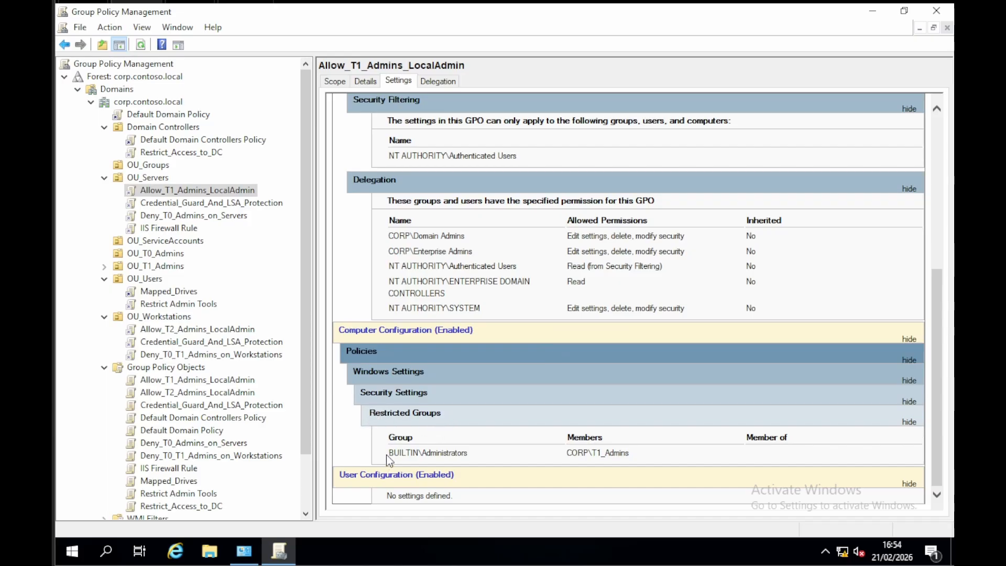
pyautogui.moveTo(388, 456); pyautogui.dragTo(477, 451)
pyautogui.moveTo(561, 454); pyautogui.dragTo(658, 451)
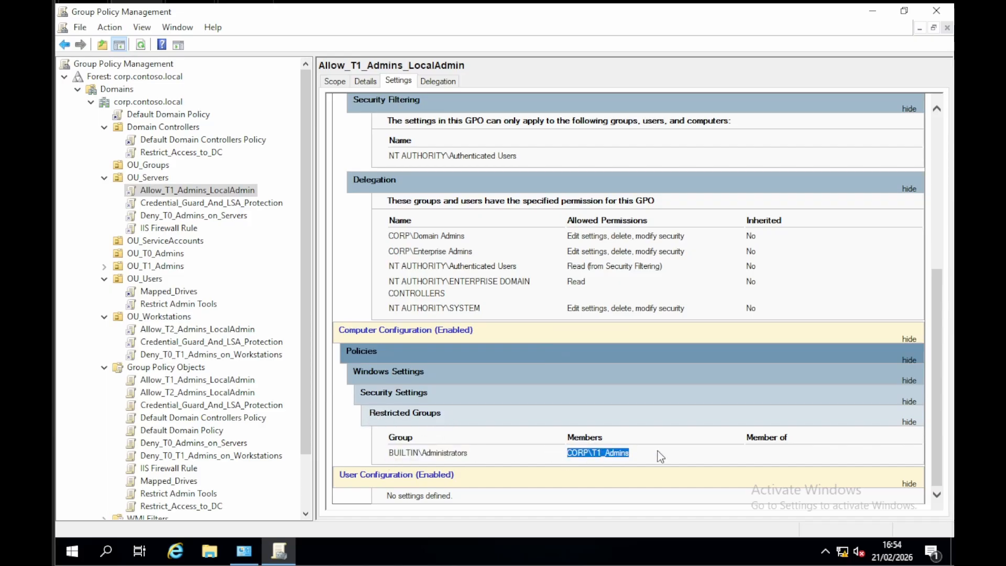
pyautogui.click(650, 454)
pyautogui.click(149, 178)
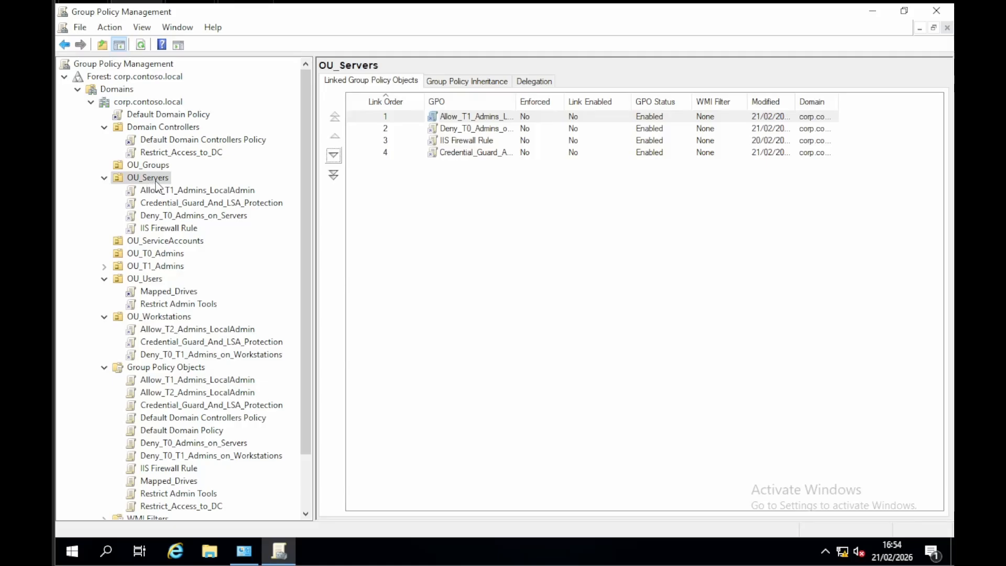
pyautogui.click(160, 190)
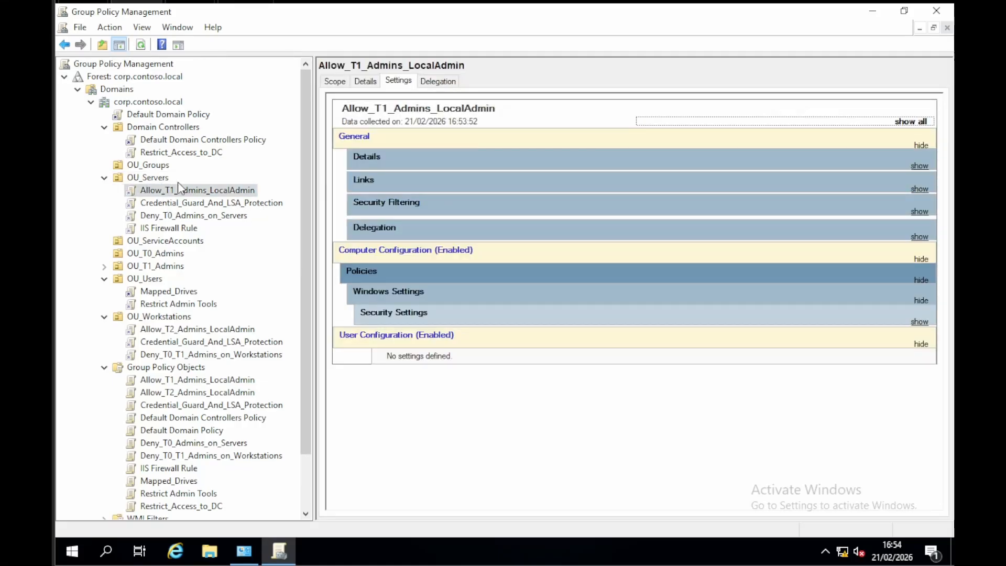
# Step: Examine the Device Guard virtualization-based security settings in the full report of OU_Servers' Credential_Guard_And_LSA_Protection policy
pyautogui.click(183, 205)
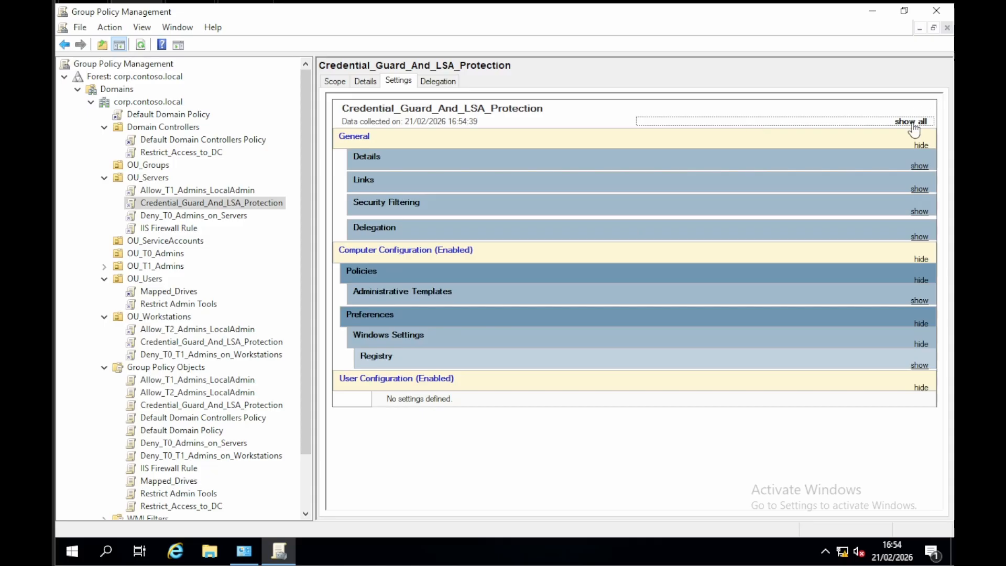
pyautogui.click(910, 122)
pyautogui.scroll(-15, 710, 299)
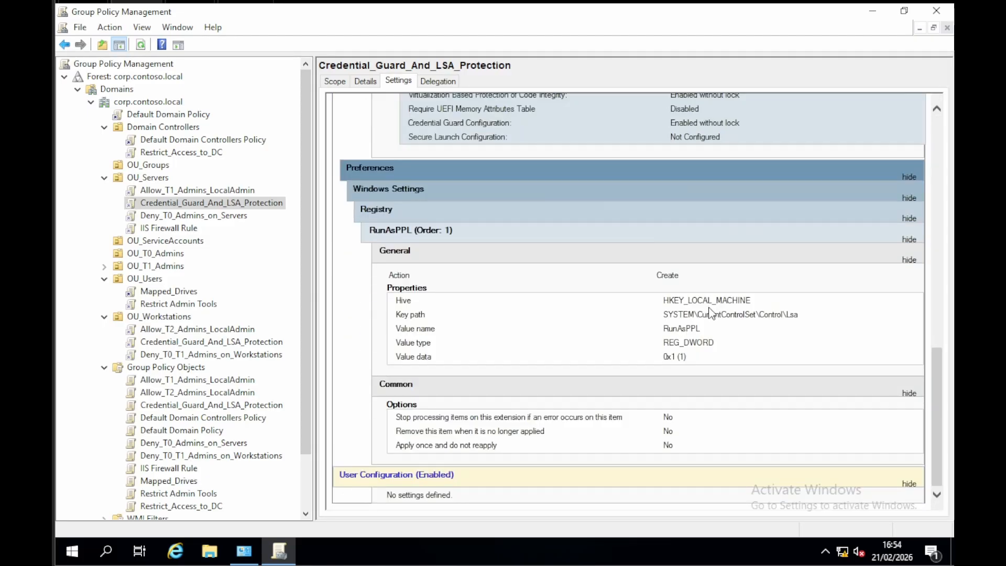
pyautogui.scroll(3, 697, 331)
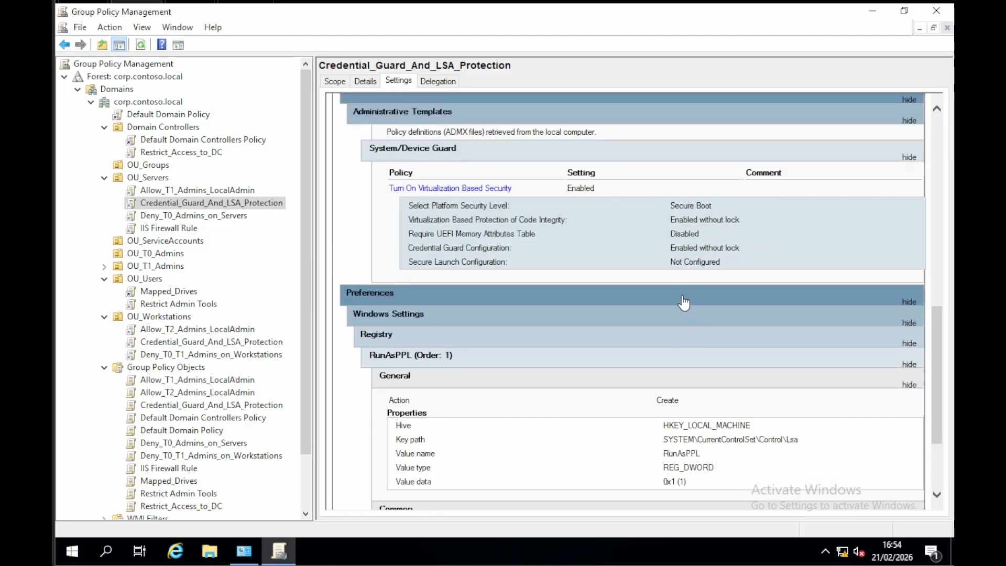
pyautogui.scroll(1, 688, 304)
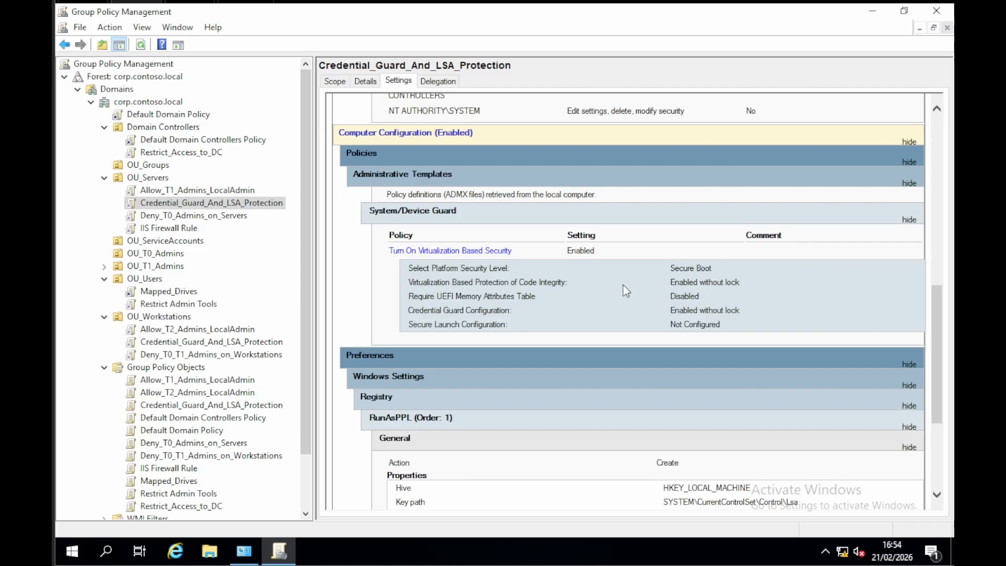
pyautogui.moveTo(675, 284); pyautogui.dragTo(769, 292)
pyautogui.click(769, 293)
# Step: Examine the RunAsPPL registry preference in Credential_Guard_And_LSA_Protection, including its hive, value name and value data
pyautogui.scroll(-2, 741, 282)
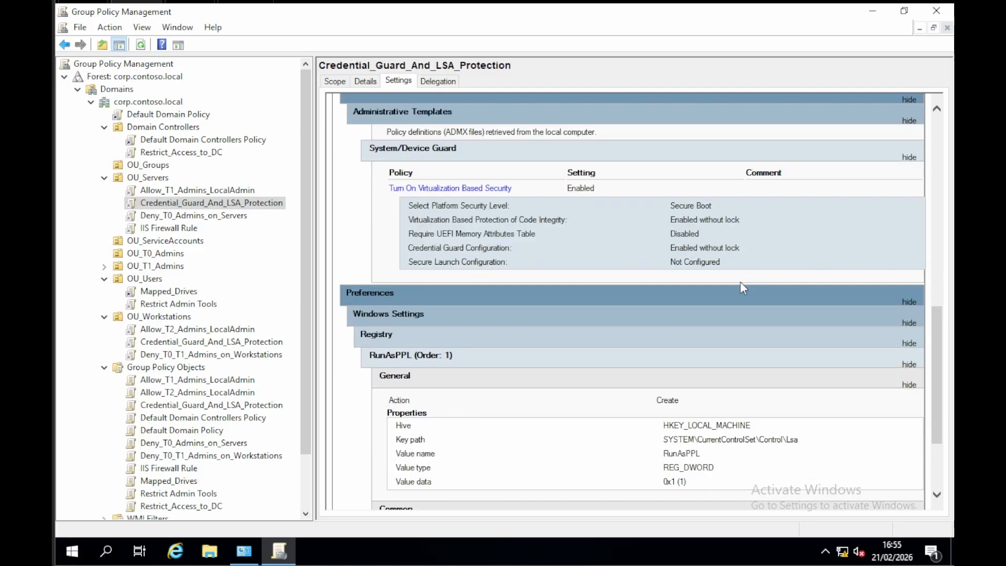
pyautogui.scroll(-2, 740, 281)
pyautogui.scroll(-2, 742, 288)
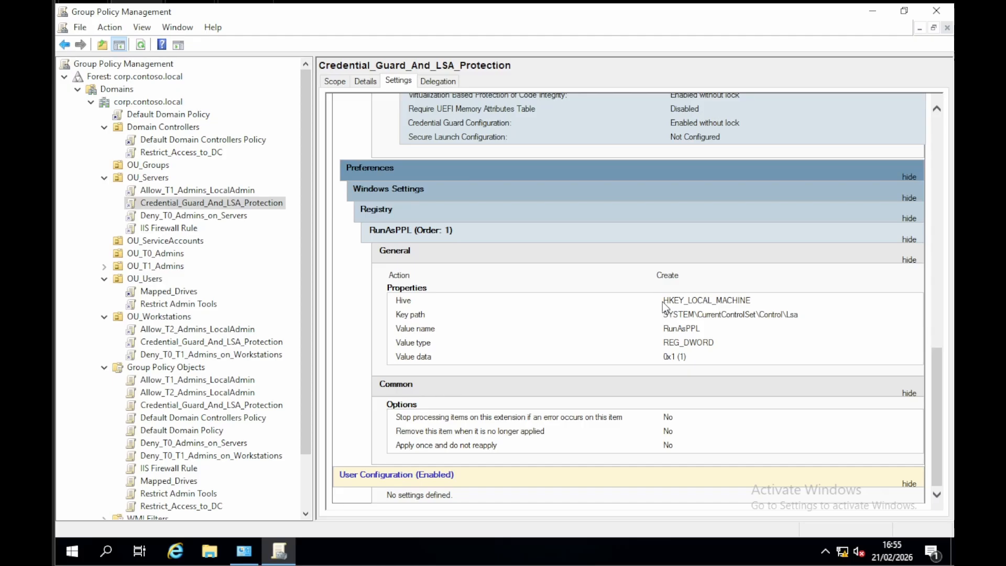
pyautogui.moveTo(664, 304); pyautogui.dragTo(718, 360)
pyautogui.click(693, 301)
pyautogui.doubleClick(682, 328)
pyautogui.moveTo(664, 357)
pyautogui.mouseDown()
pyautogui.moveTo(689, 365)
pyautogui.moveTo(659, 359)
pyautogui.mouseUp()
pyautogui.click(687, 357)
# Step: Review the local and Terminal Services logon denials in the full settings report of the Deny_T0_Admins_on_Servers policy
pyautogui.click(208, 216)
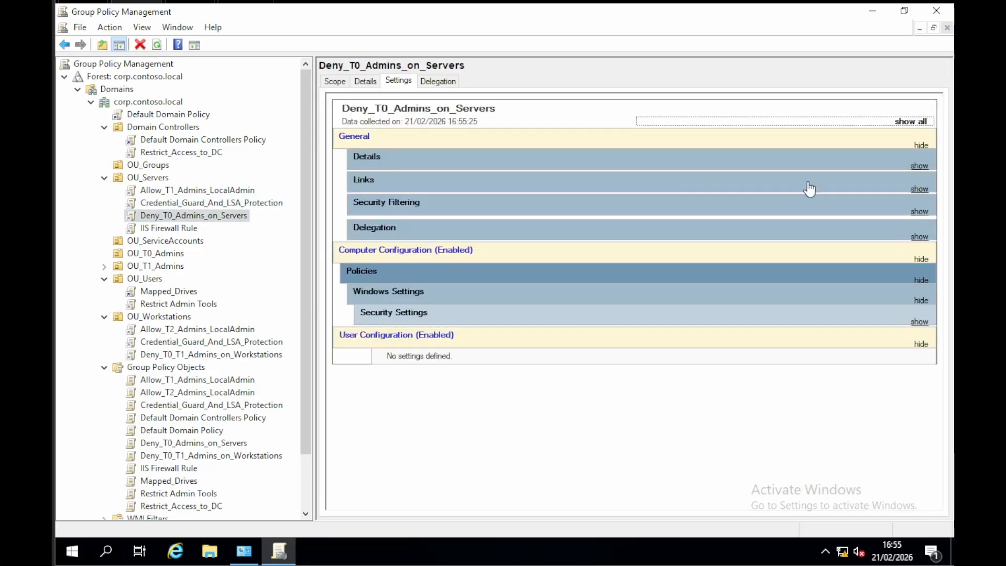
pyautogui.click(912, 120)
pyautogui.scroll(-5, 507, 367)
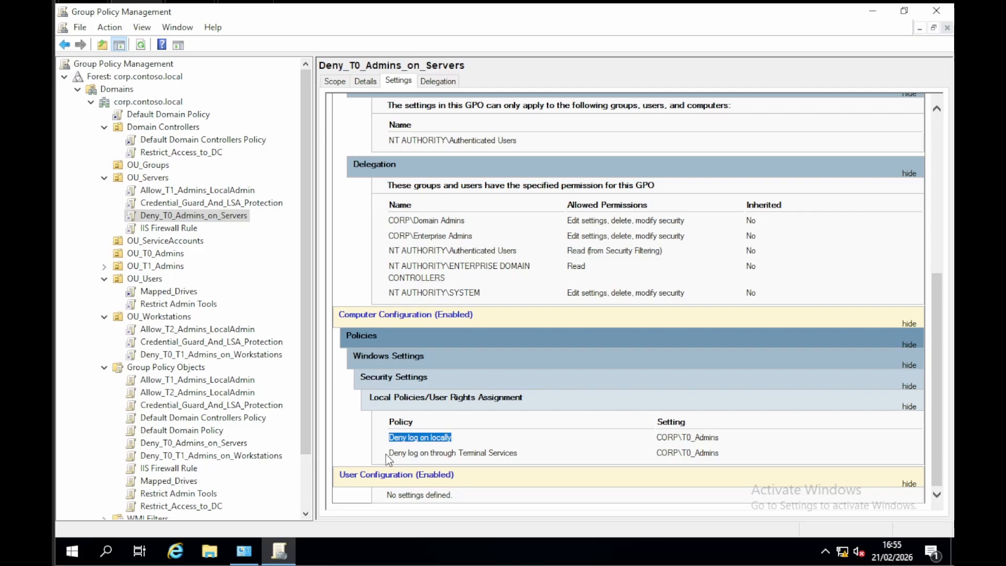
pyautogui.moveTo(387, 453); pyautogui.dragTo(530, 455)
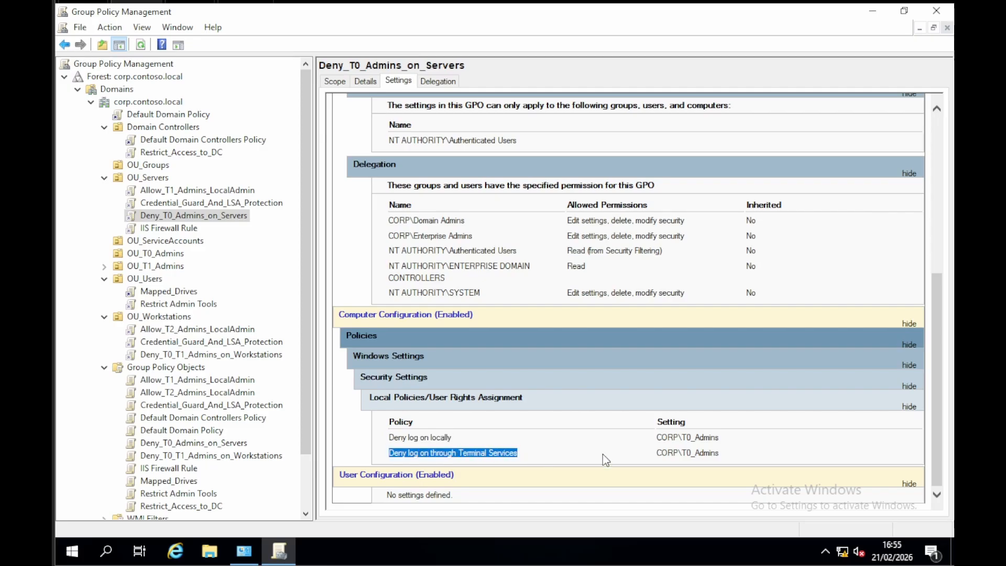
pyautogui.moveTo(657, 454); pyautogui.dragTo(720, 455)
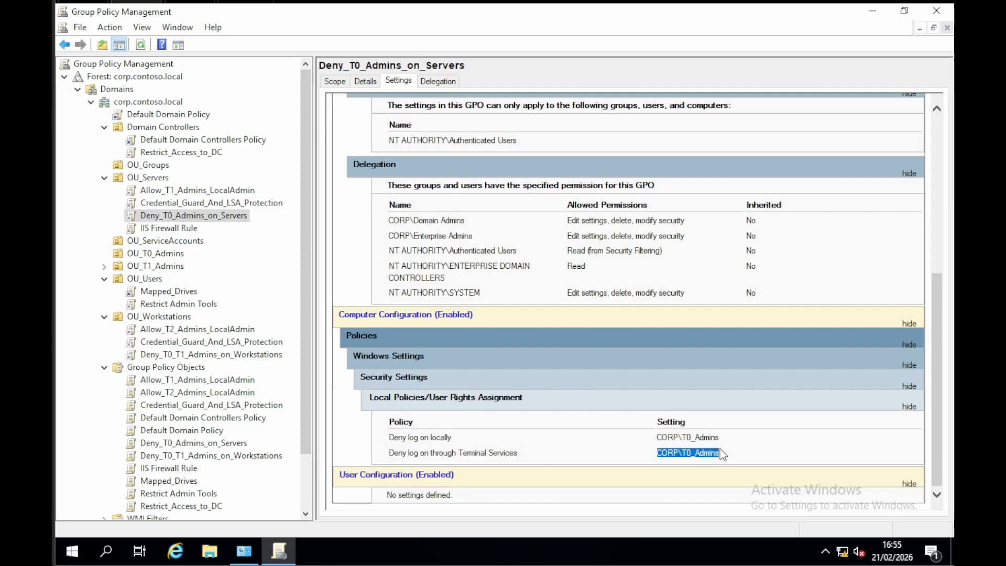
pyautogui.click(728, 454)
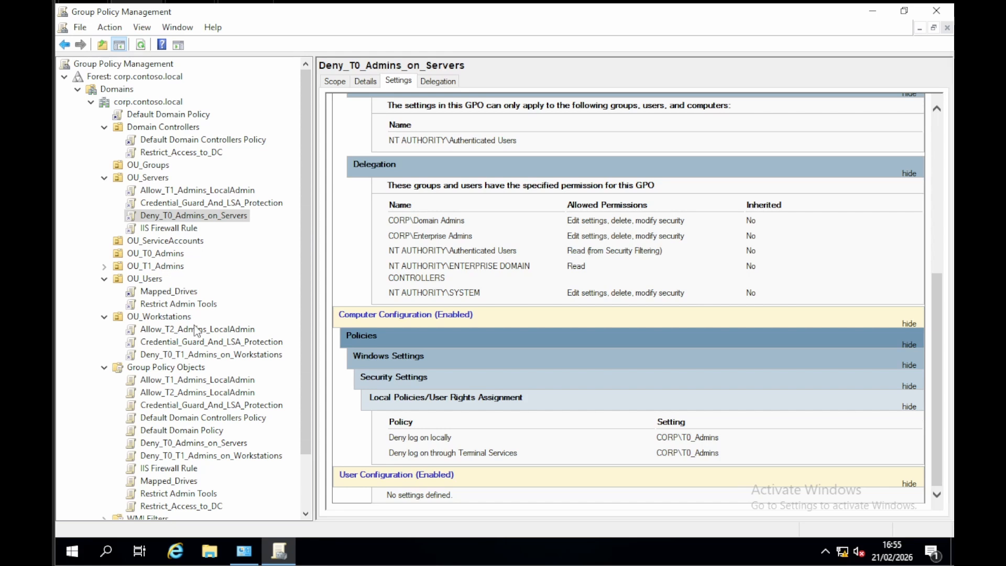
# Step: Review the IIS Firewall Rule and Mapped_Drives policies, and examine the full settings report of Restrict Admin Tools
pyautogui.click(184, 228)
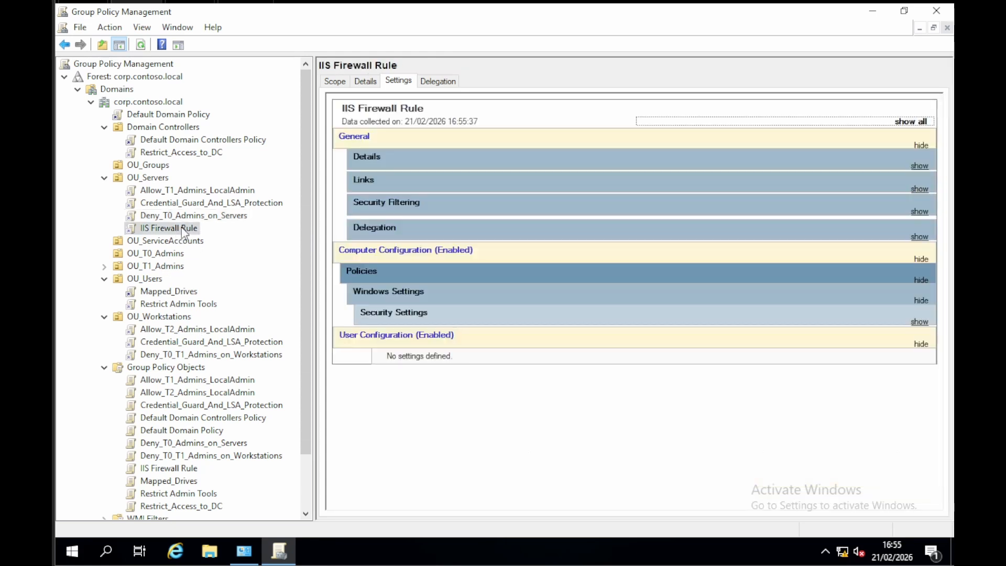
pyautogui.click(160, 292)
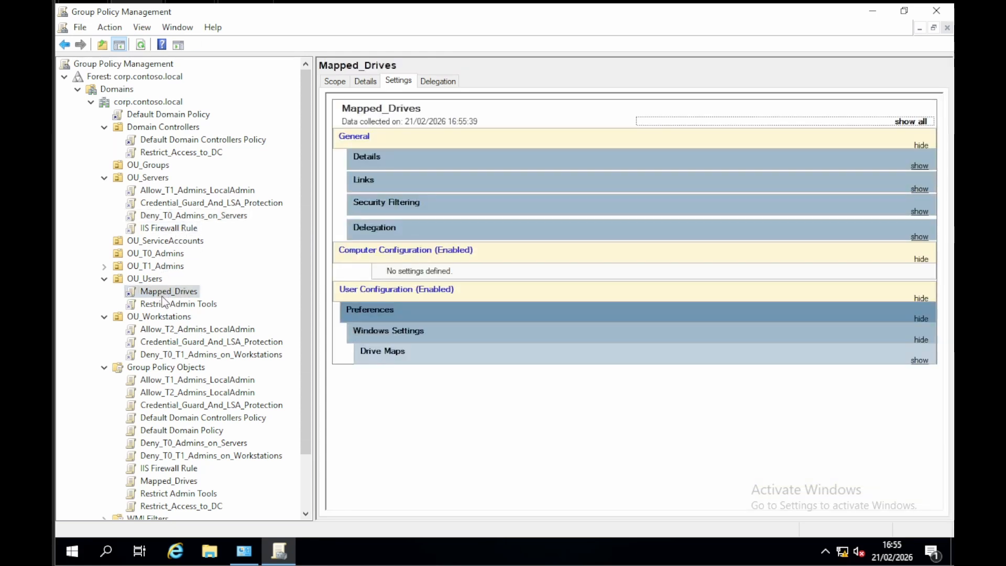
pyautogui.click(163, 305)
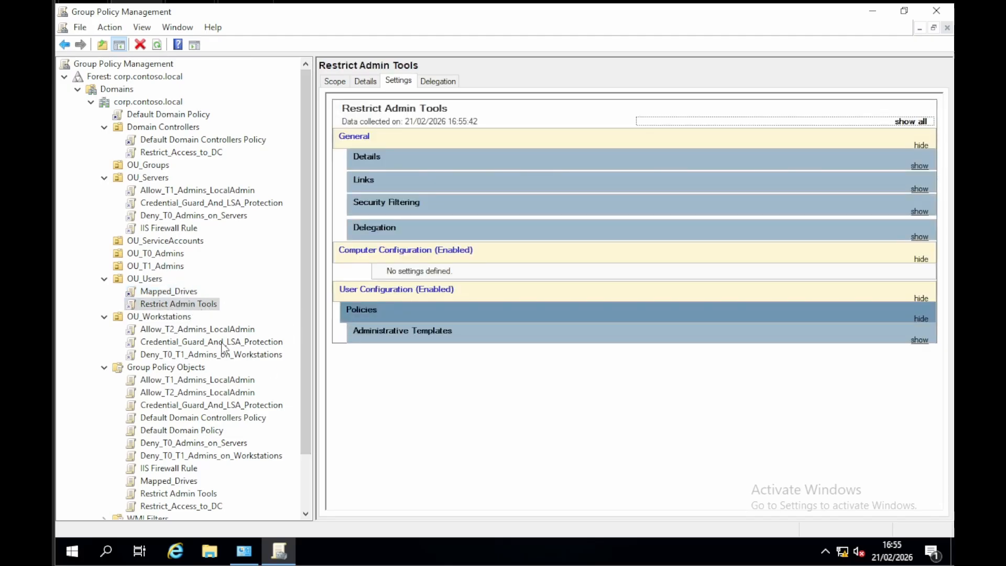
pyautogui.click(910, 121)
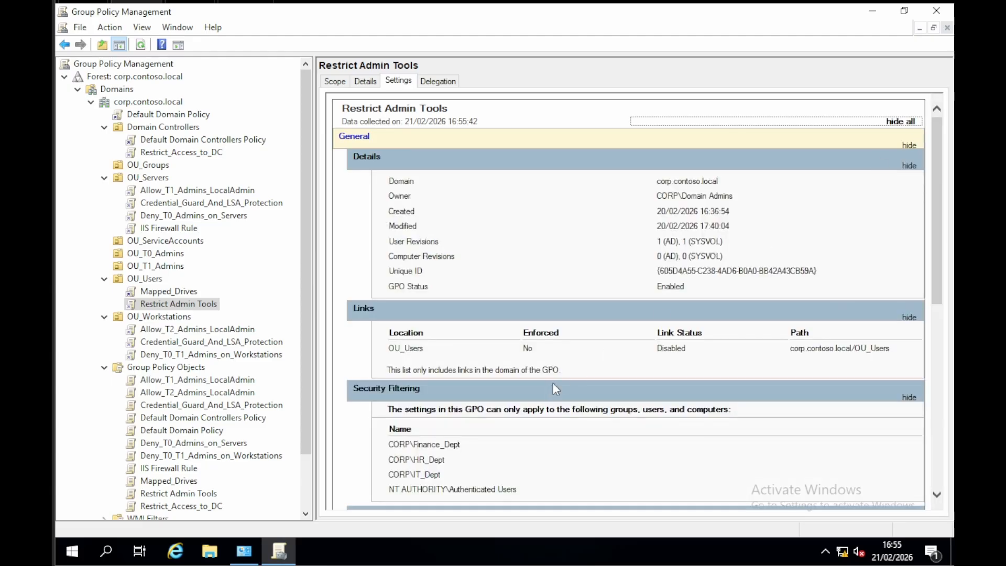
pyautogui.scroll(-10, 553, 383)
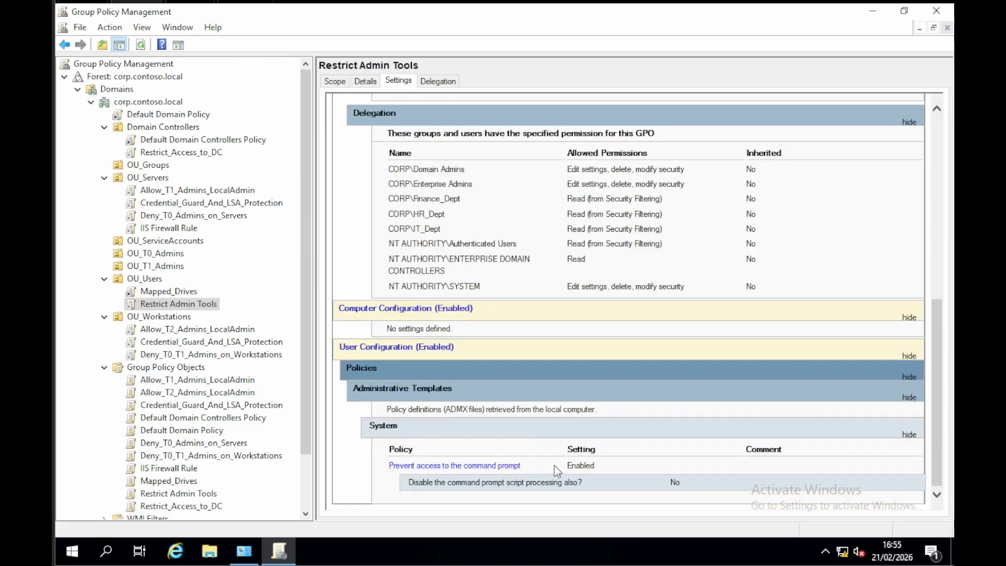
# Step: Review OU_Workstations' linked policies and examine the Restricted Groups membership in the full report of Allow_T2_Admins_LocalAdmin
pyautogui.click(175, 317)
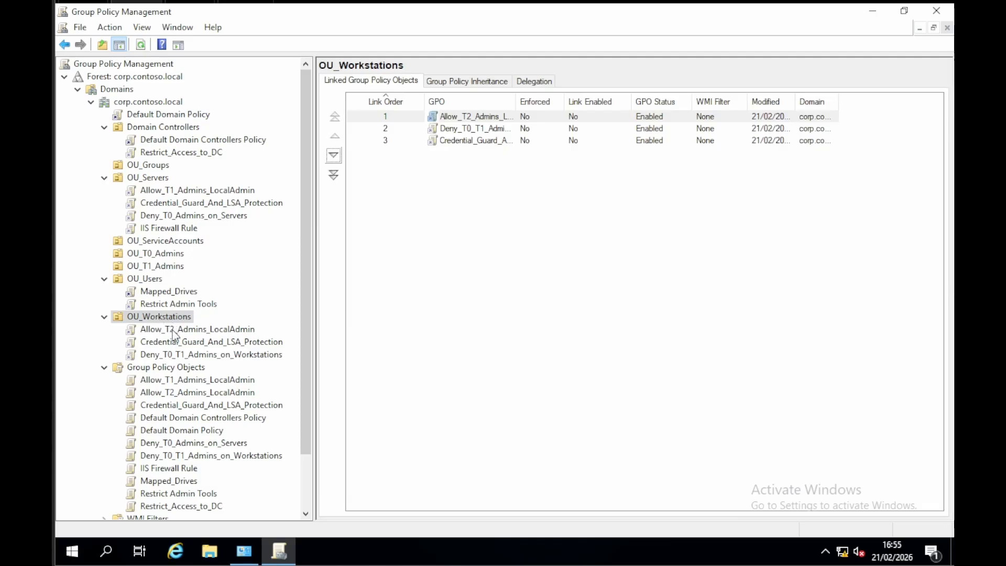
pyautogui.click(173, 330)
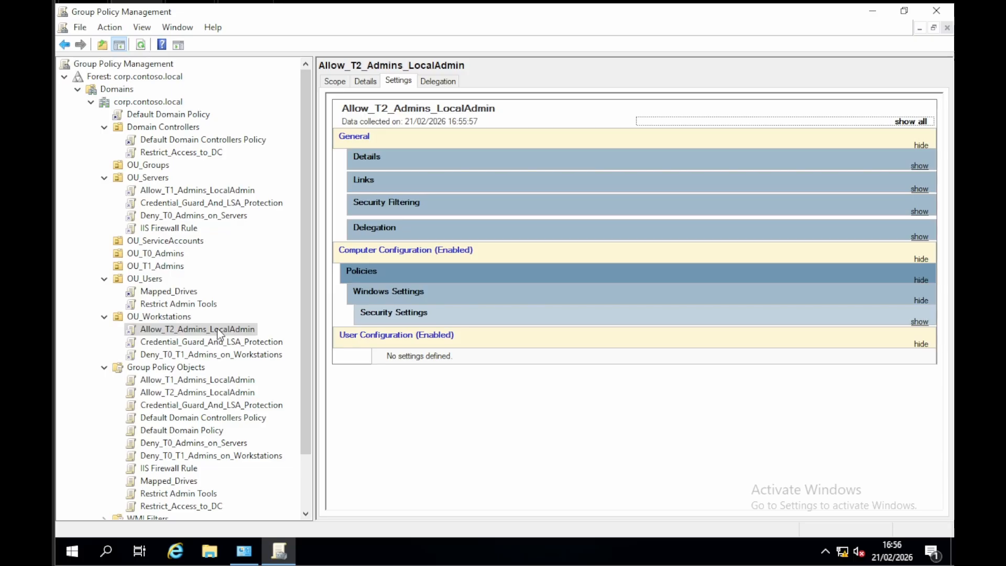
pyautogui.click(912, 122)
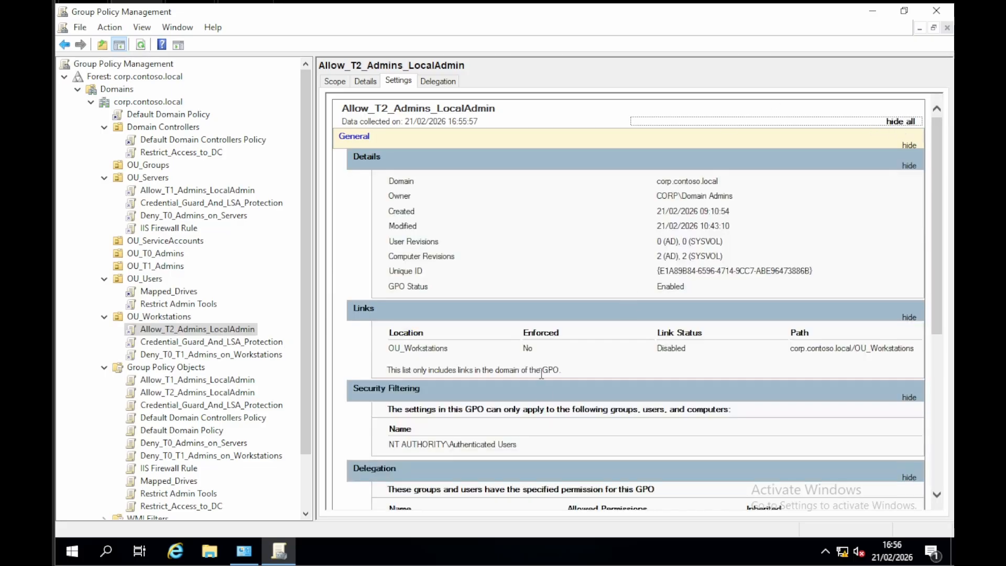
pyautogui.scroll(-5, 534, 361)
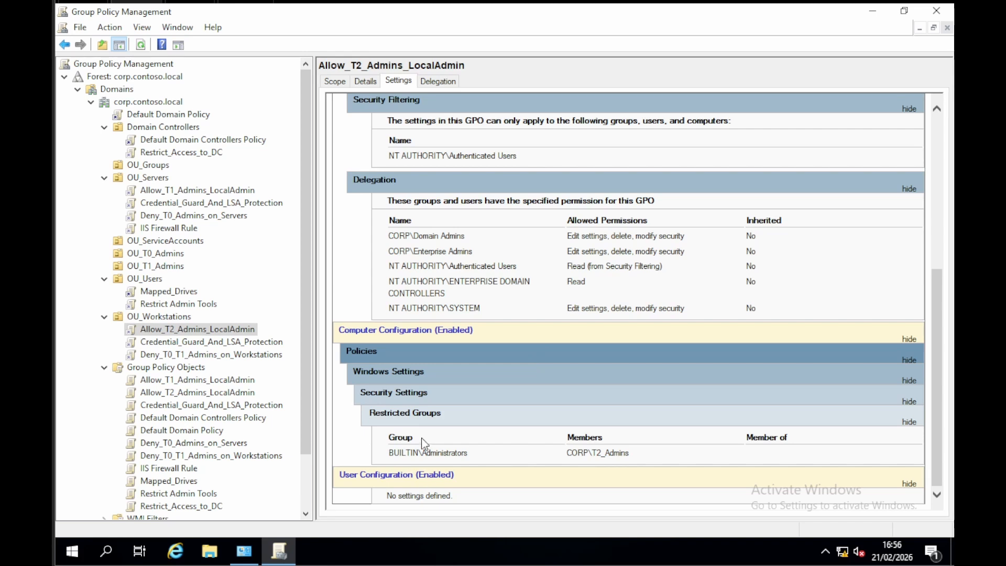
pyautogui.moveTo(565, 452); pyautogui.dragTo(633, 455)
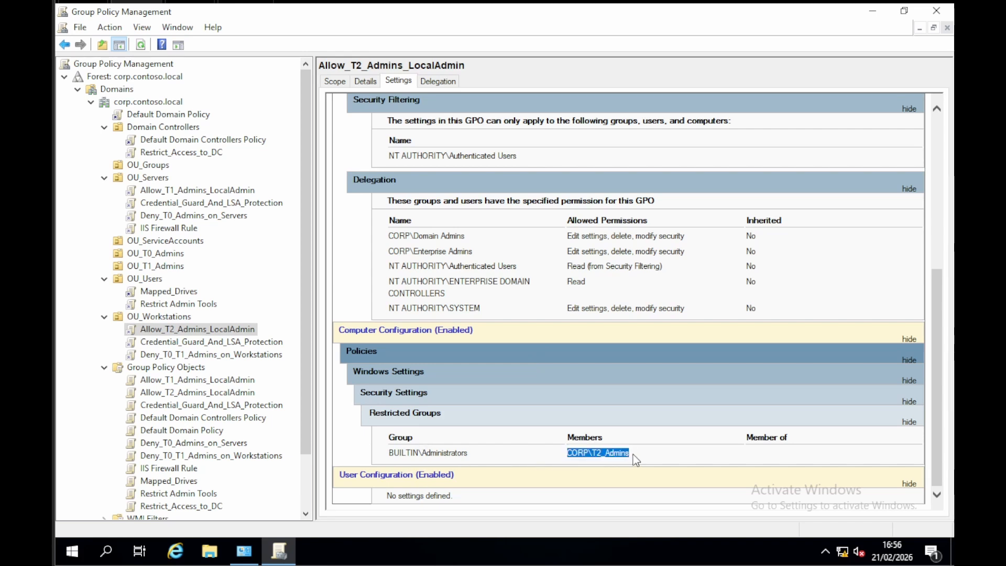
pyautogui.click(633, 451)
pyautogui.tripleClick(432, 454)
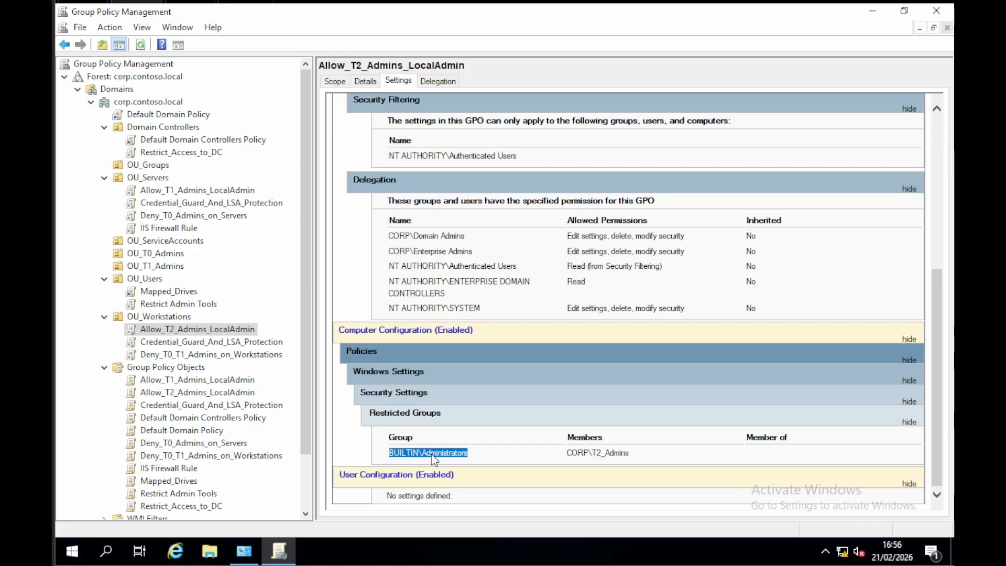
pyautogui.click(479, 459)
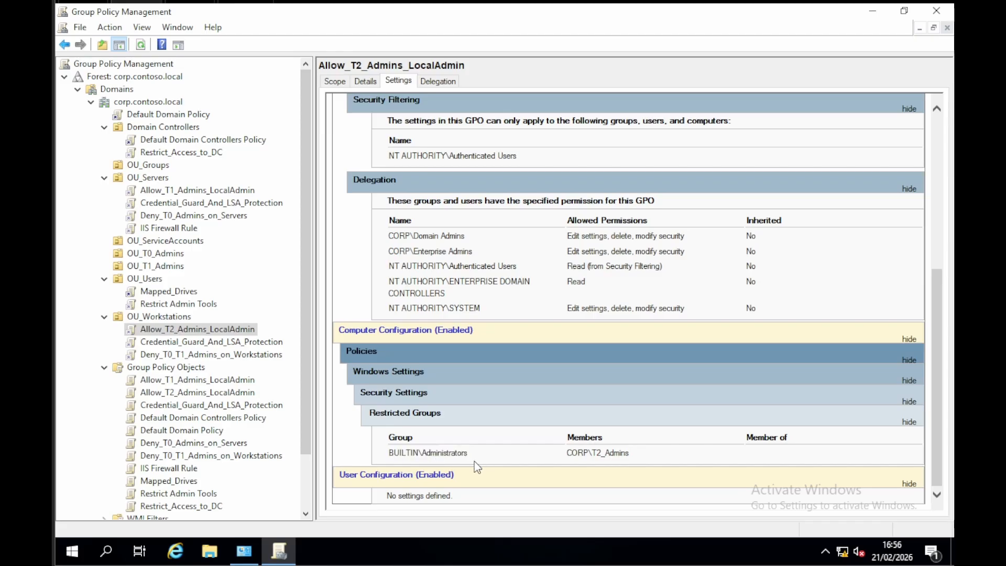
# Step: Examine the local and Terminal Services logon denials in the full settings report of Deny_T0_T1_Admins_on_Workstations
pyautogui.click(213, 346)
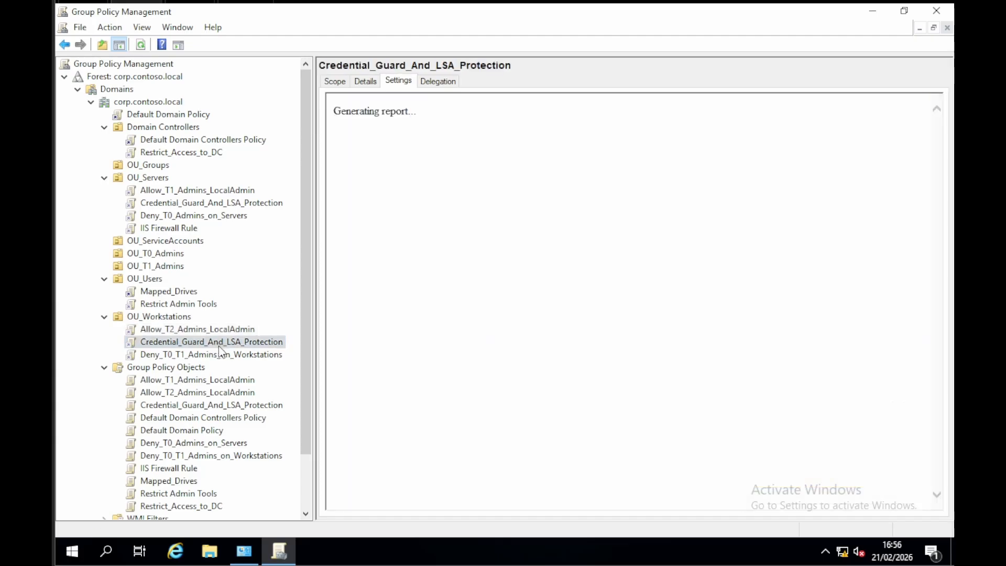
pyautogui.click(215, 355)
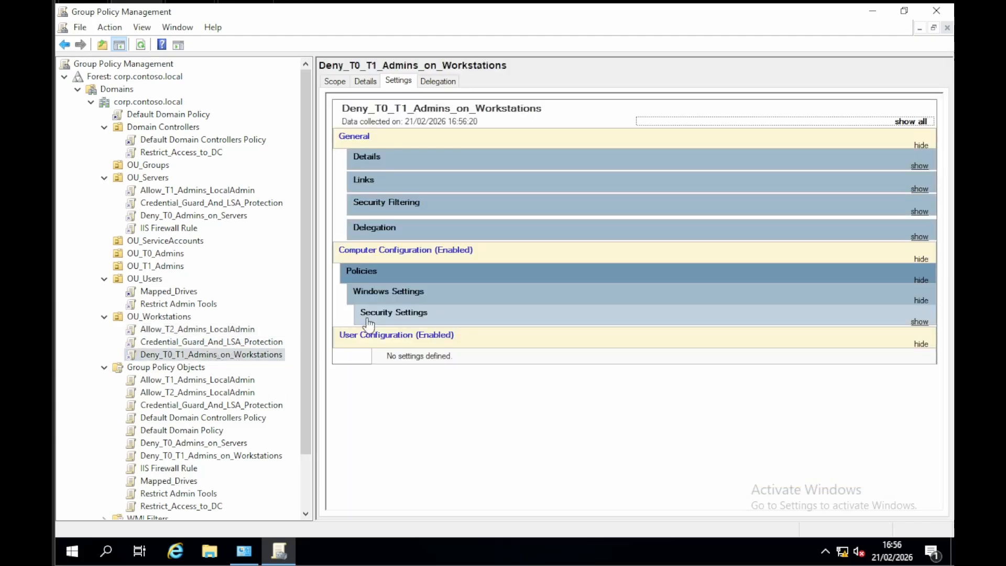
pyautogui.click(914, 123)
pyautogui.scroll(-6, 853, 337)
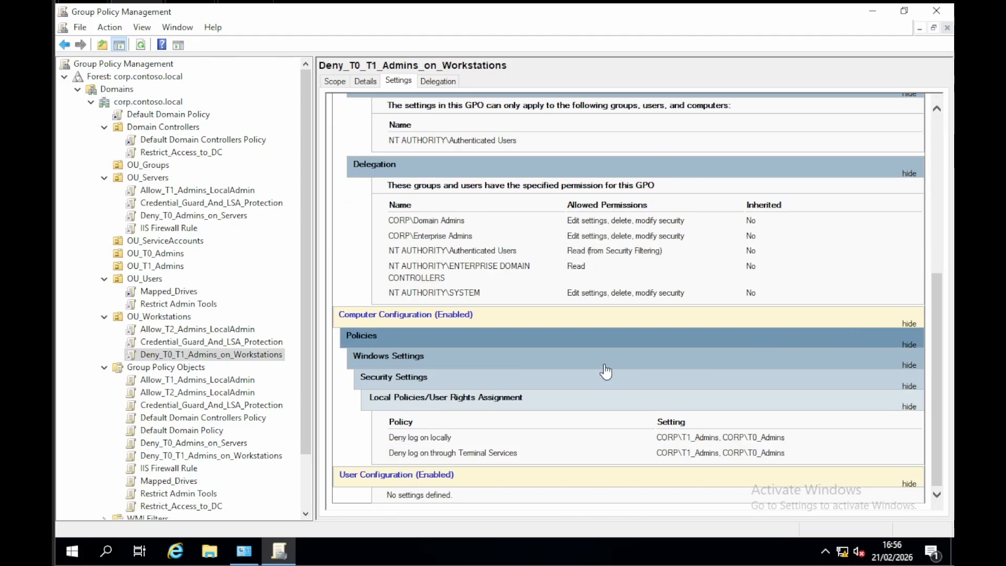
pyautogui.tripleClick(402, 437)
pyautogui.moveTo(406, 458); pyautogui.dragTo(624, 463)
pyautogui.click(644, 458)
pyautogui.moveTo(657, 433)
pyautogui.mouseDown()
pyautogui.moveTo(720, 450)
pyautogui.moveTo(788, 447)
pyautogui.moveTo(659, 453)
pyautogui.mouseUp()
# Step: Enable the links of the Deny_T0_T1_Admins_on_Workstations and Allow_T2_Admins_LocalAdmin policies on OU_Workstations
pyautogui.rightClick(171, 353)
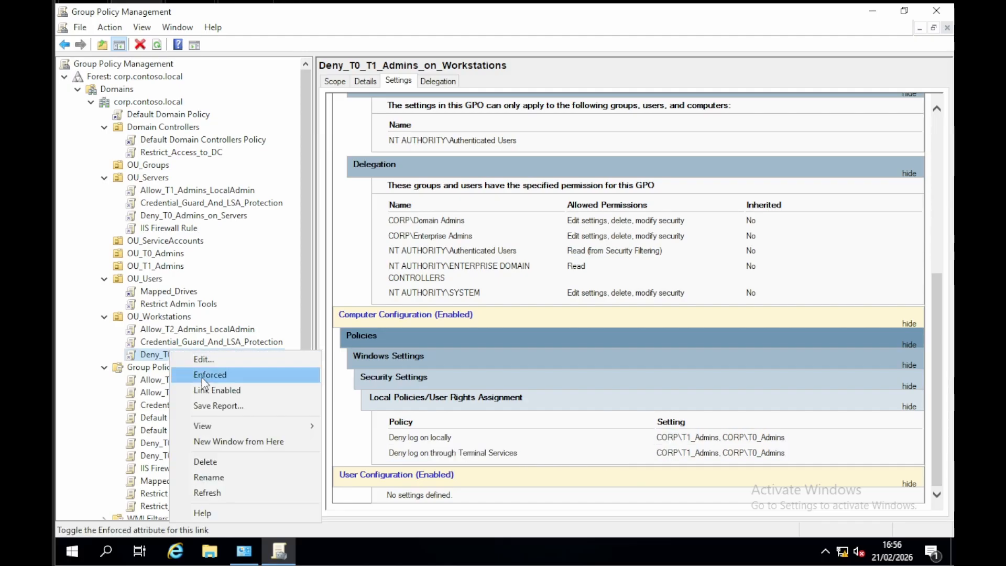
pyautogui.click(208, 391)
pyautogui.rightClick(189, 330)
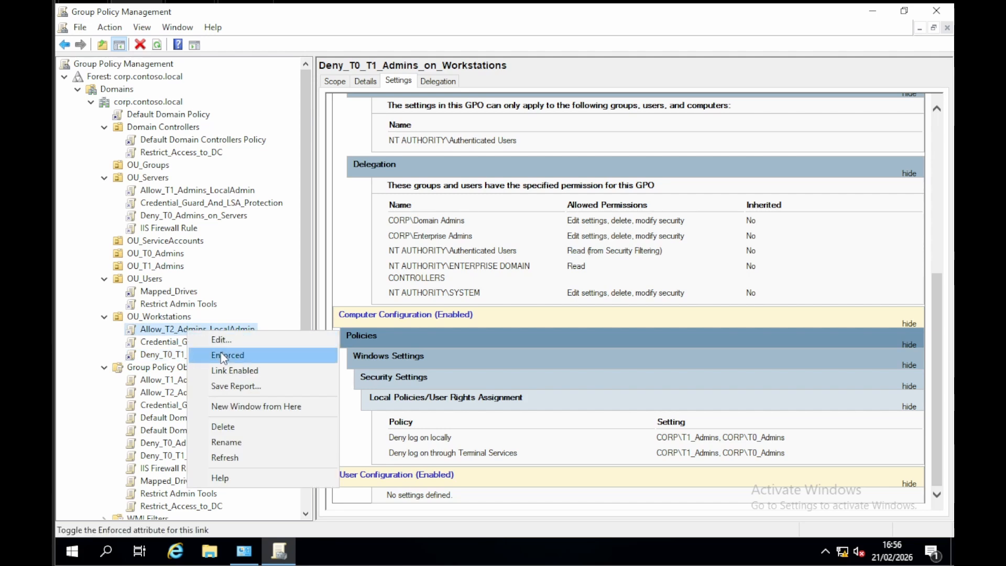
pyautogui.click(227, 372)
pyautogui.scroll(-2, 256, 370)
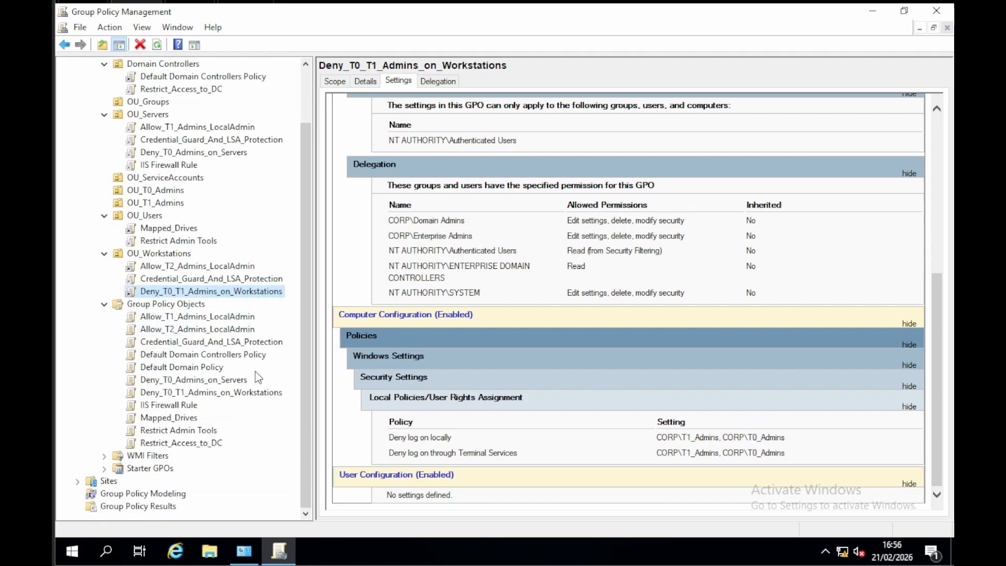
pyautogui.scroll(2, 256, 372)
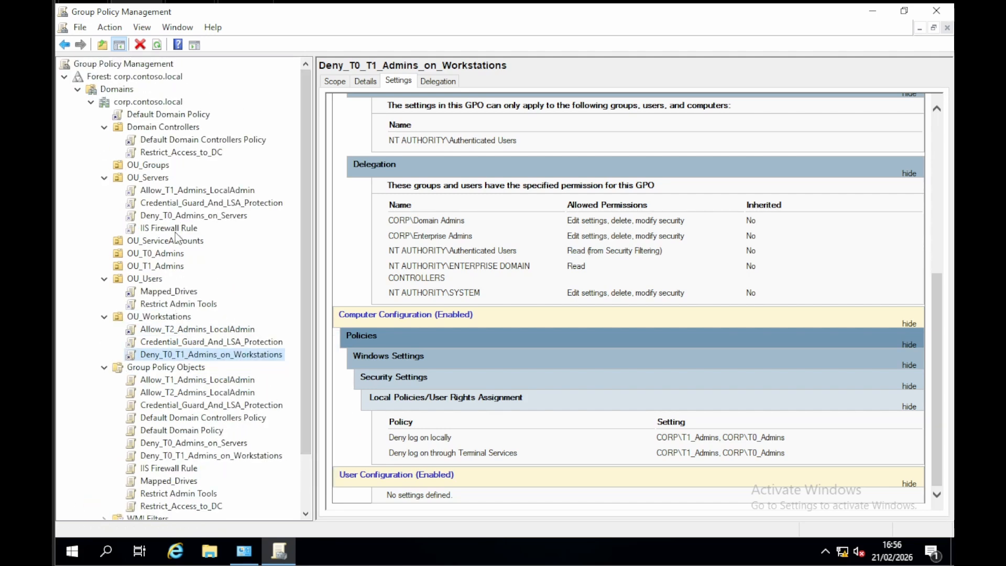
# Step: Enable the links of Deny_T0_Admins_on_Servers and Allow_T1_Admins_LocalAdmin on OU_Servers, and of Restrict_Access_to_DC on Domain Controllers
pyautogui.rightClick(183, 217)
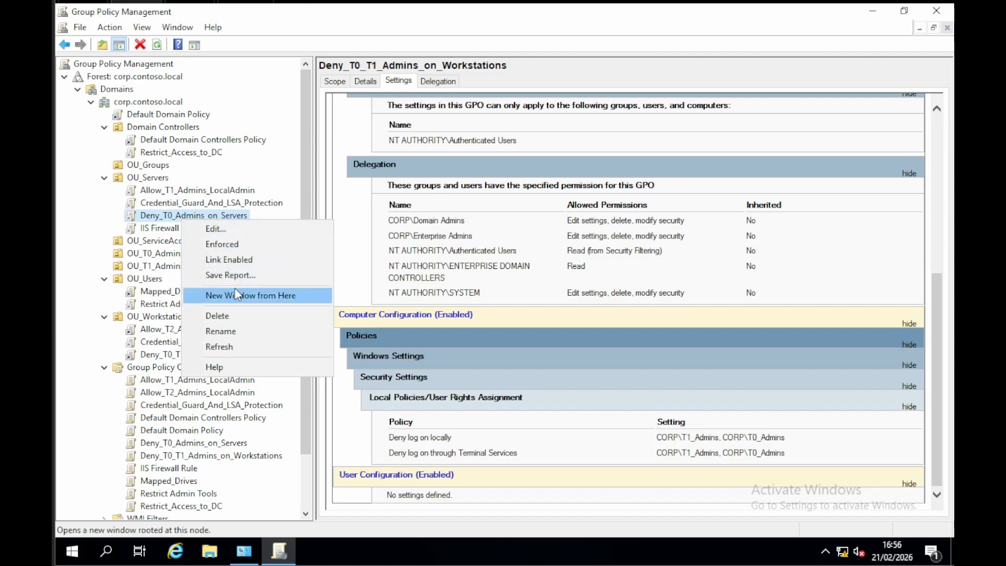
pyautogui.click(230, 259)
pyautogui.rightClick(206, 191)
pyautogui.click(241, 231)
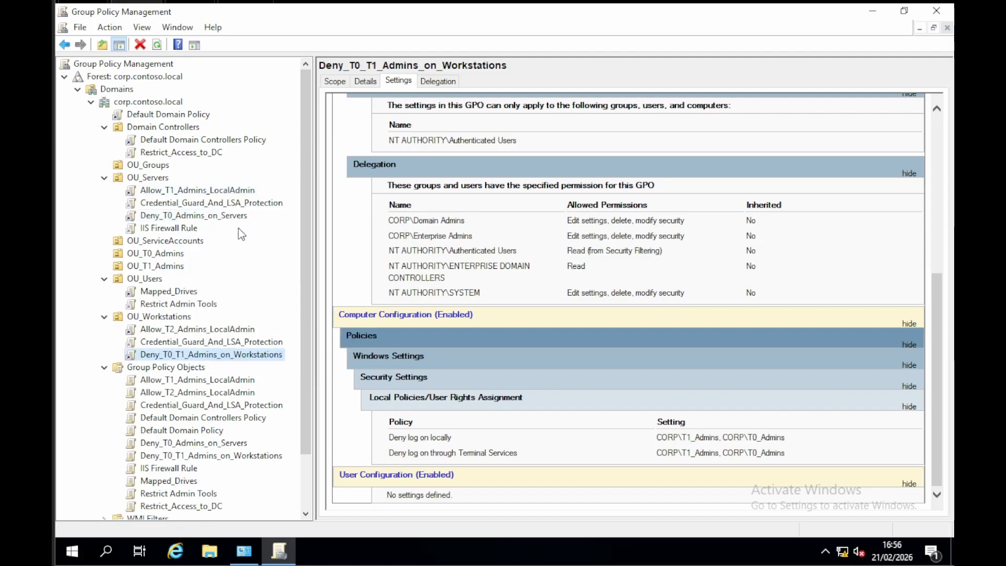
pyautogui.rightClick(199, 155)
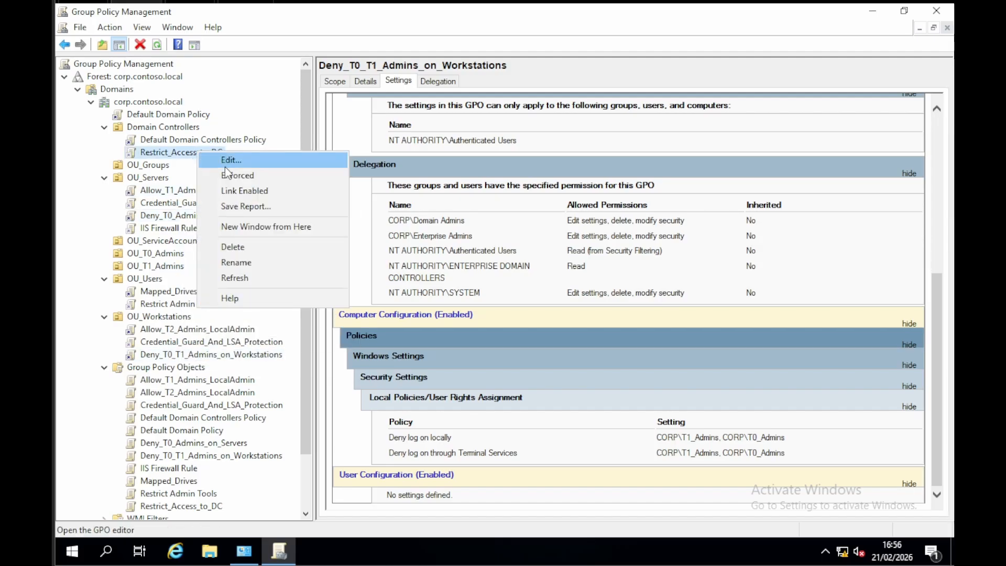
pyautogui.click(243, 190)
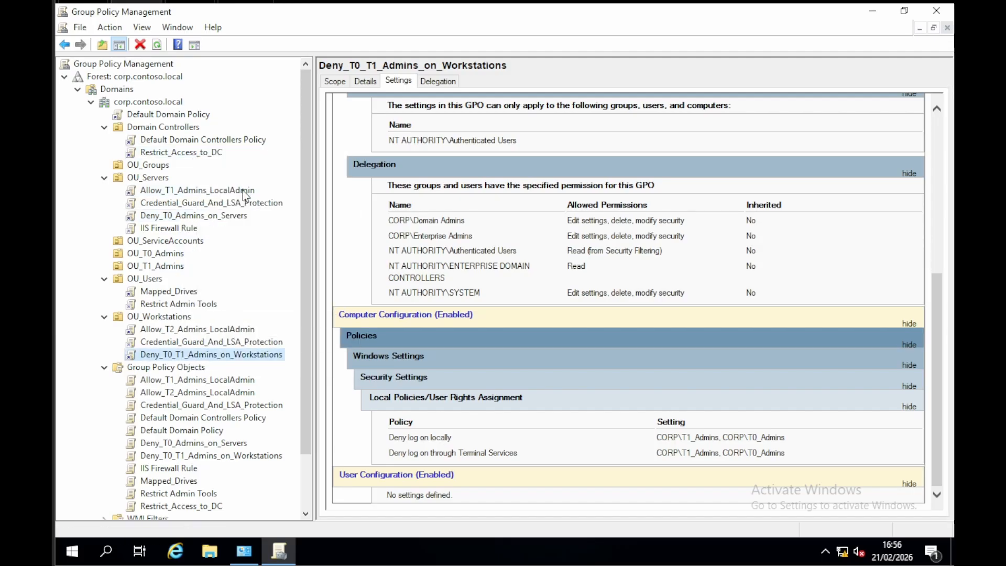
# Step: Force a Group Policy refresh from an administrator PowerShell session with gpupdate /force
pyautogui.rightClick(72, 551)
pyautogui.click(169, 340)
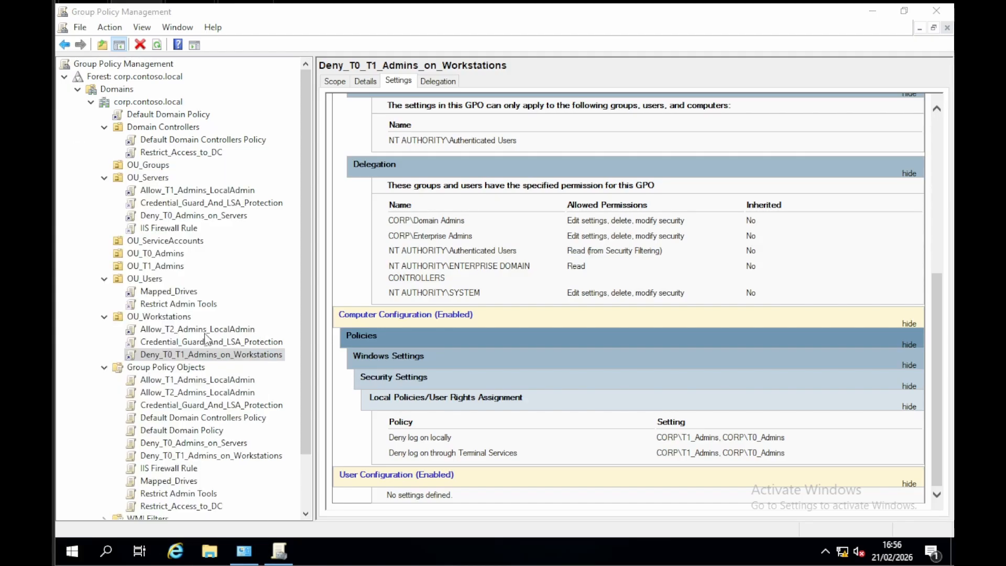
pyautogui.click(340, 246)
pyautogui.press('Escape')
pyautogui.write('gp')
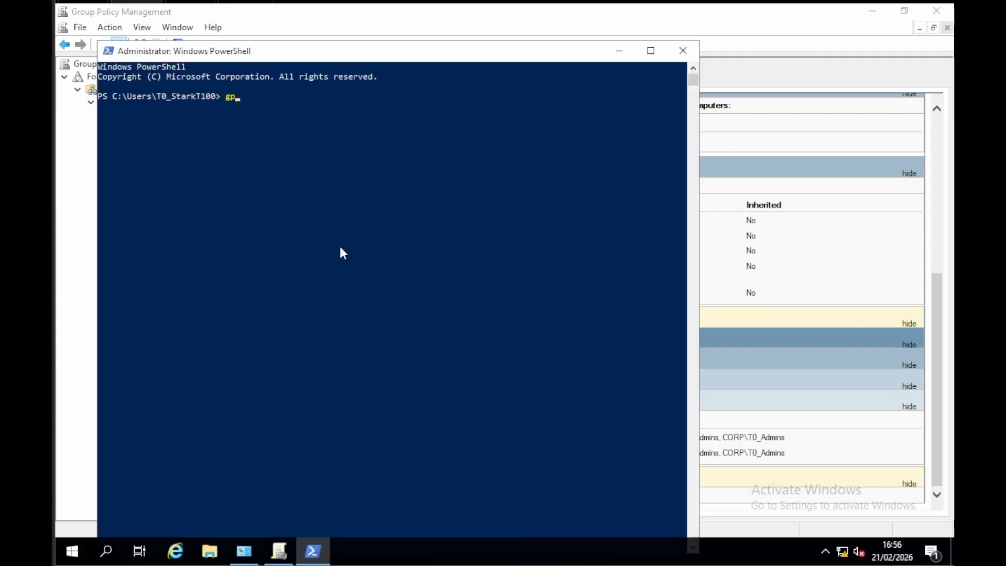
pyautogui.write('update /fo')
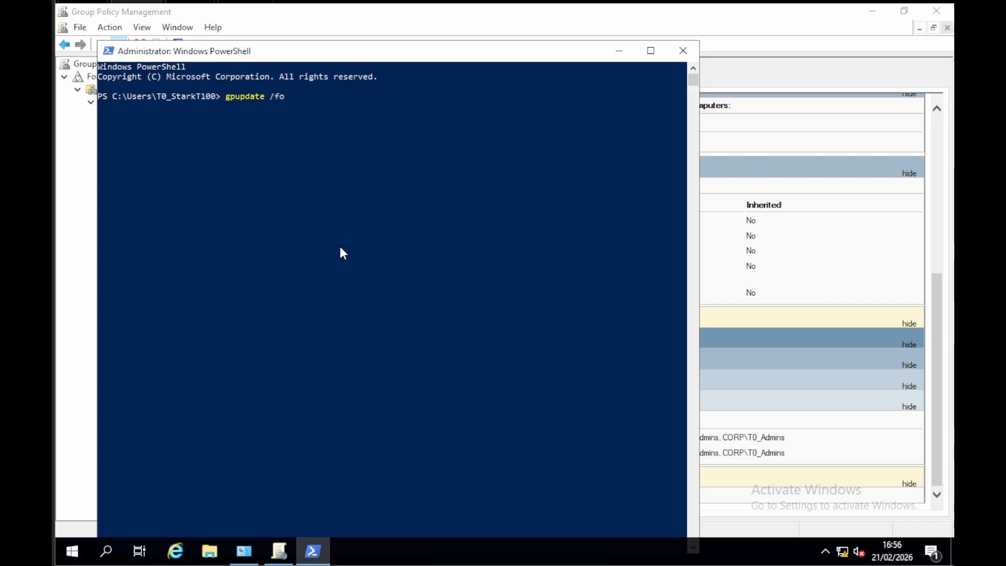
pyautogui.write('rce')
pyautogui.press('Return')
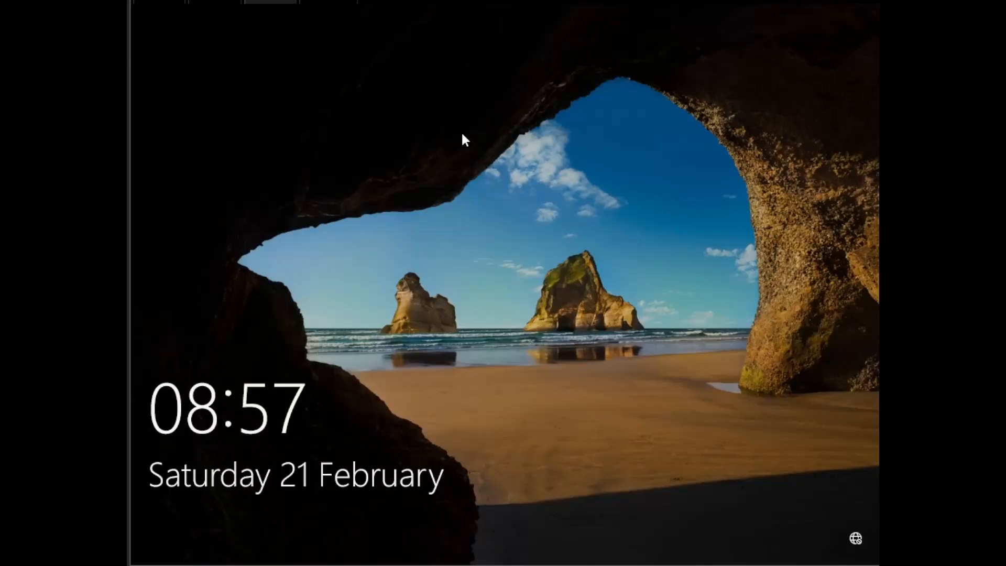
# Step: Switch to the Windows workstation and sign in as the preselected domain user with the account password
pyautogui.click(463, 139)
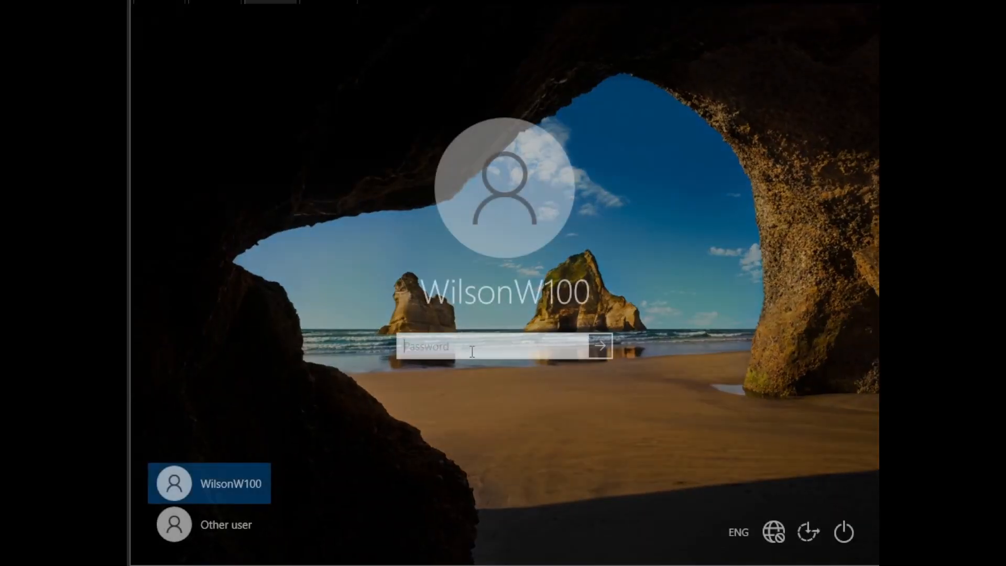
pyautogui.write('*********')
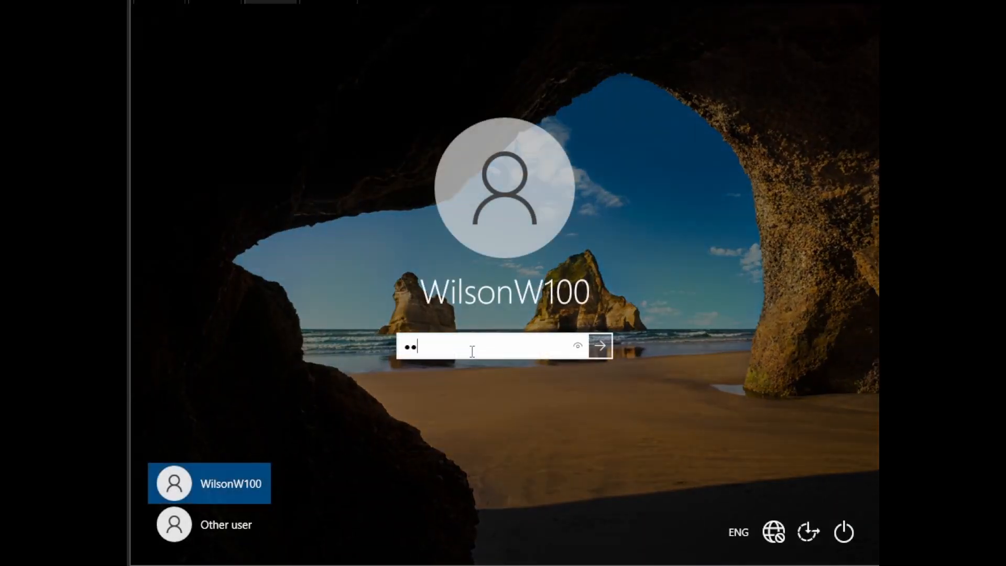
pyautogui.press('Return')
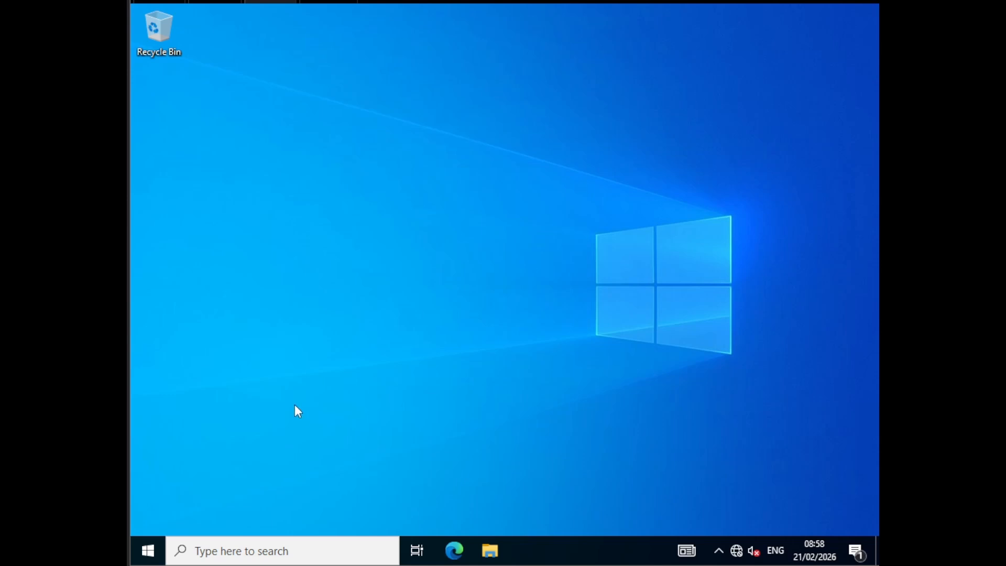
# Step: Dismiss the OneDrive notification on the workstation's desktop
pyautogui.click(149, 550)
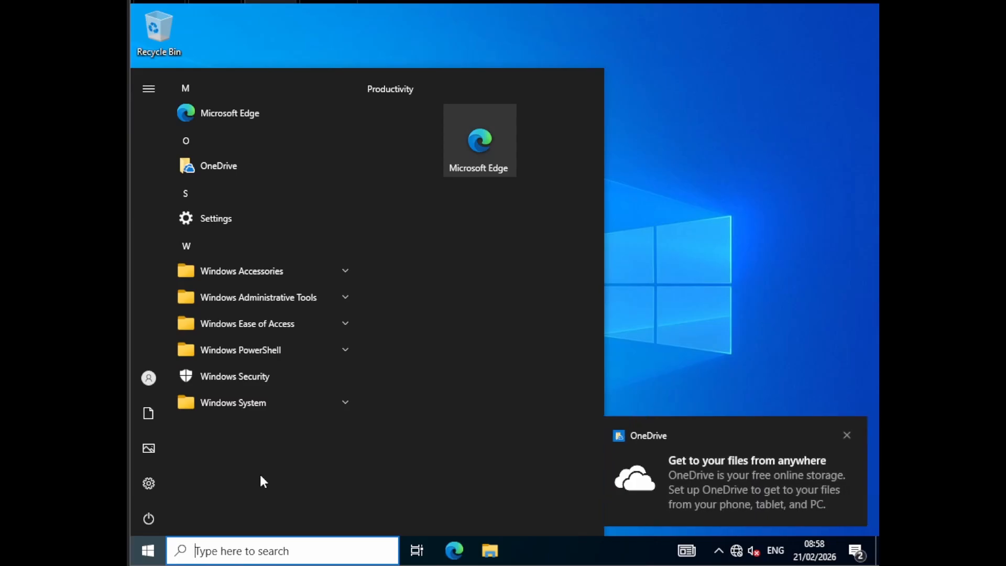
pyautogui.click(850, 436)
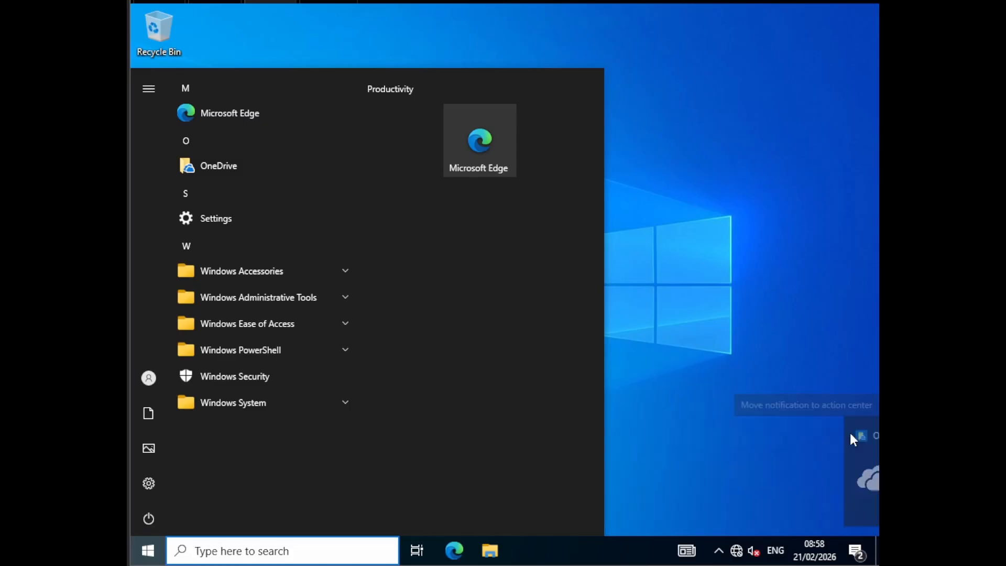
pyautogui.moveTo(153, 377)
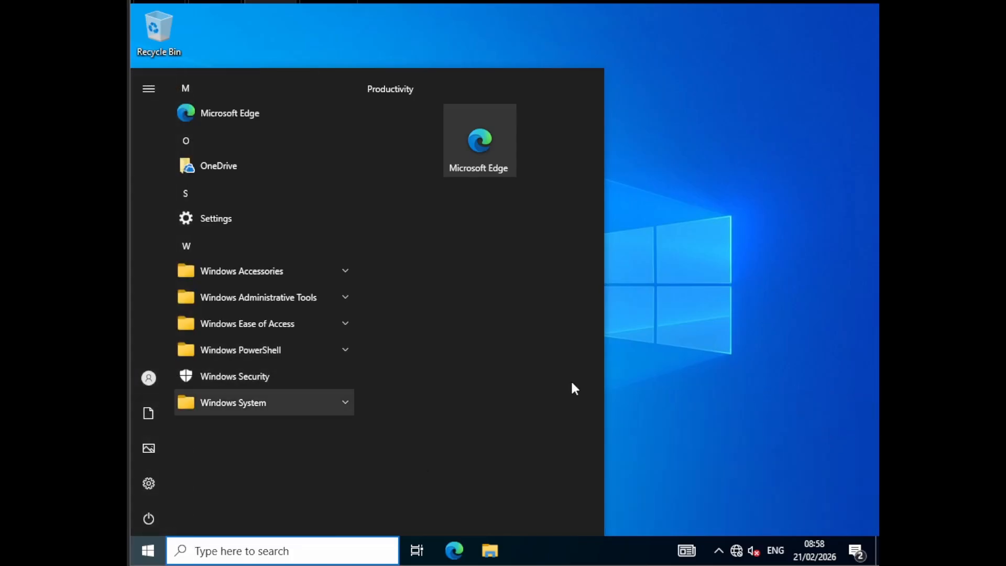
pyautogui.click(508, 469)
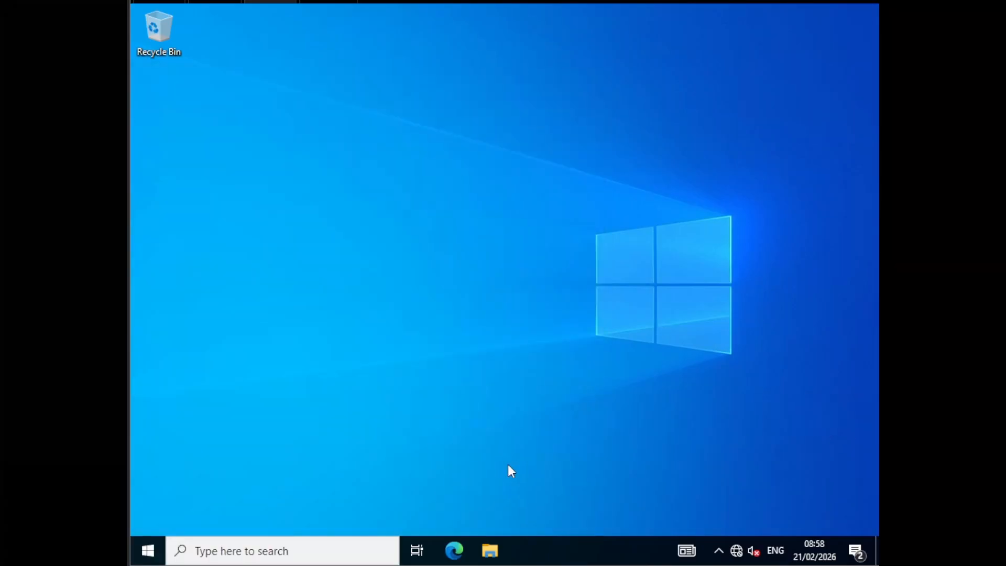
# Step: Force a Group Policy refresh on the workstation from a standard PowerShell session with gpupdate /force
pyautogui.rightClick(149, 549)
pyautogui.click(238, 332)
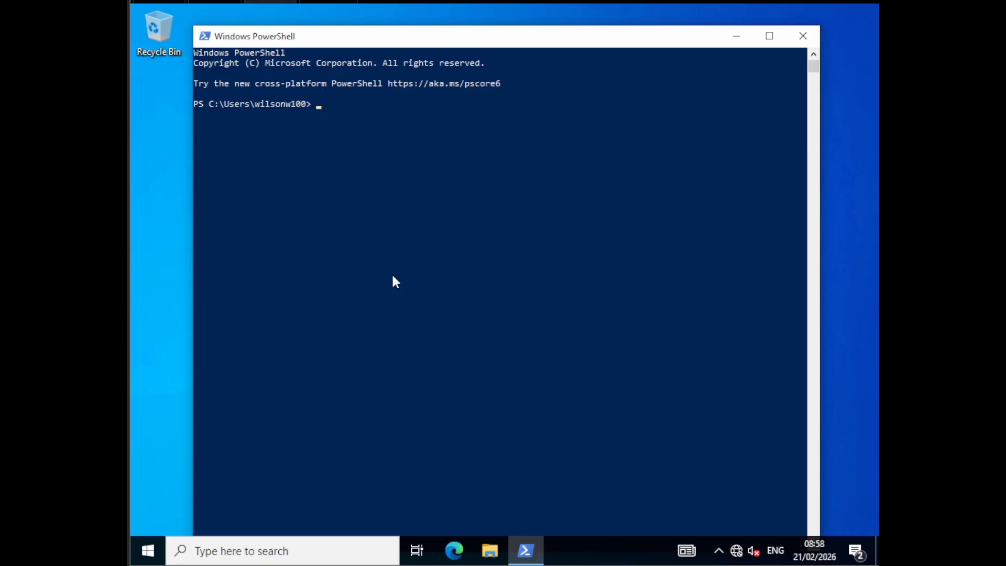
pyautogui.press('Return')
pyautogui.write('gpupdate /force')
pyautogui.press('Return')
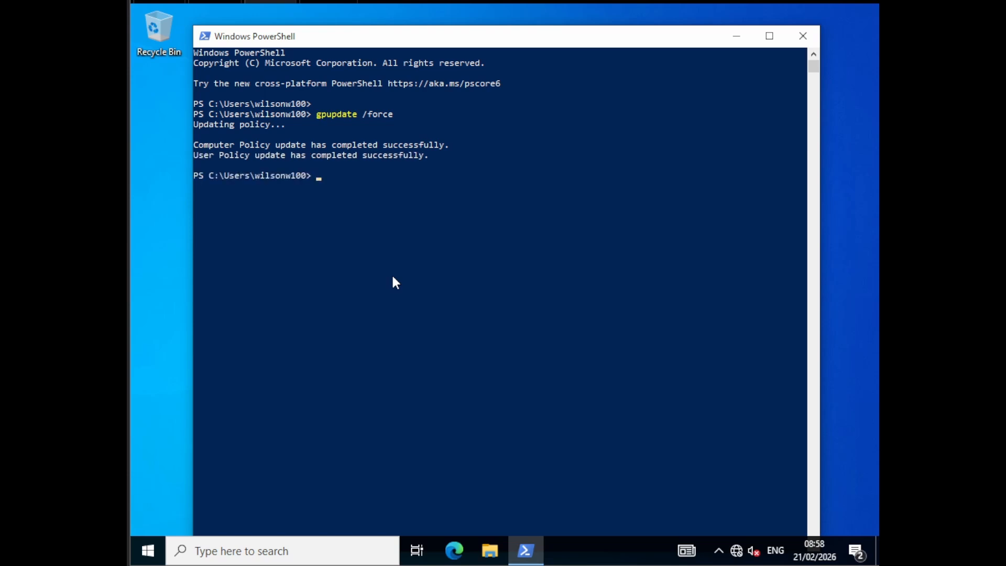
# Step: Generate the Group Policy result summary with gpresult /r and review it from its beginning
pyautogui.write('gpresult /r')
pyautogui.press('Return')
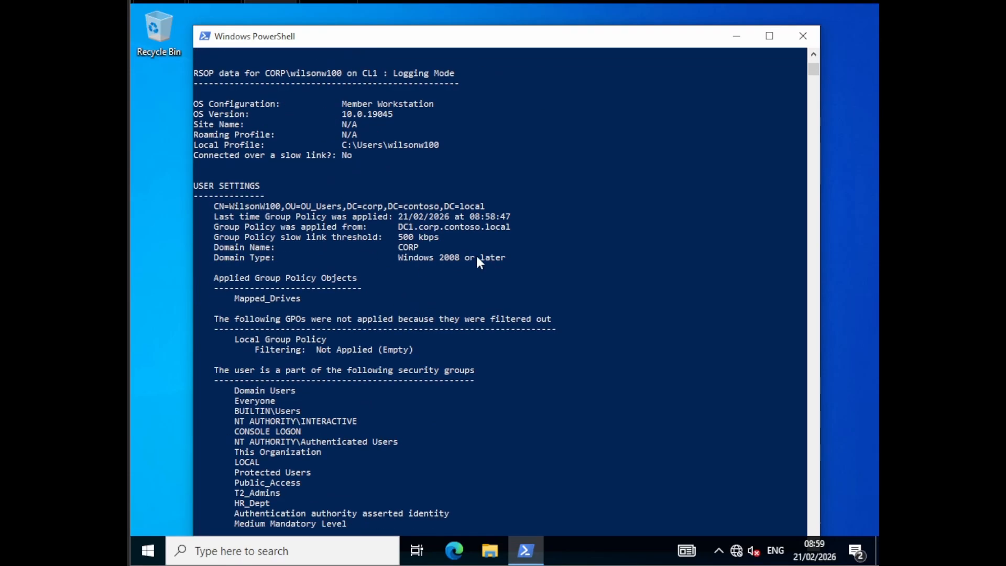
pyautogui.scroll(4, 479, 262)
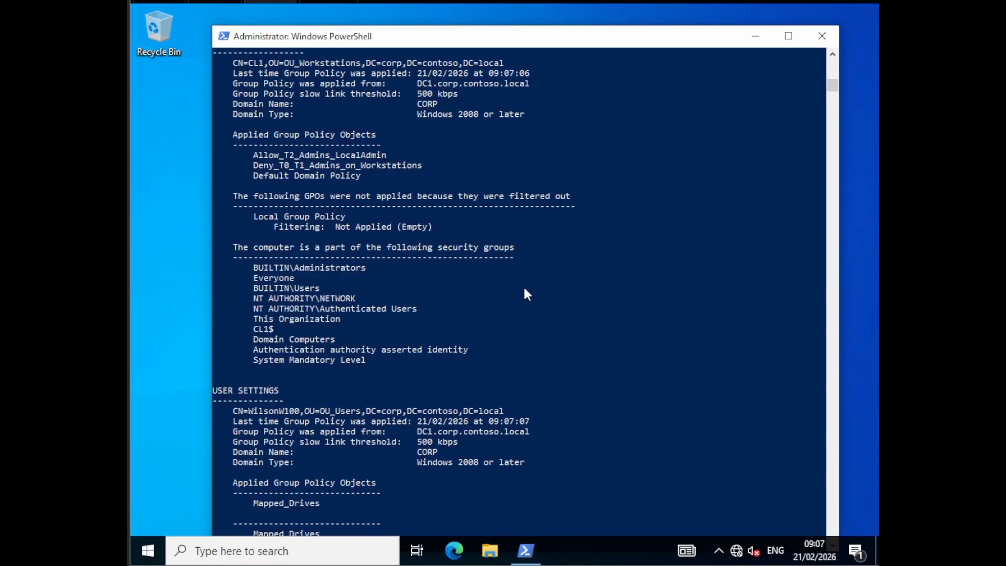
pyautogui.scroll(7, 524, 288)
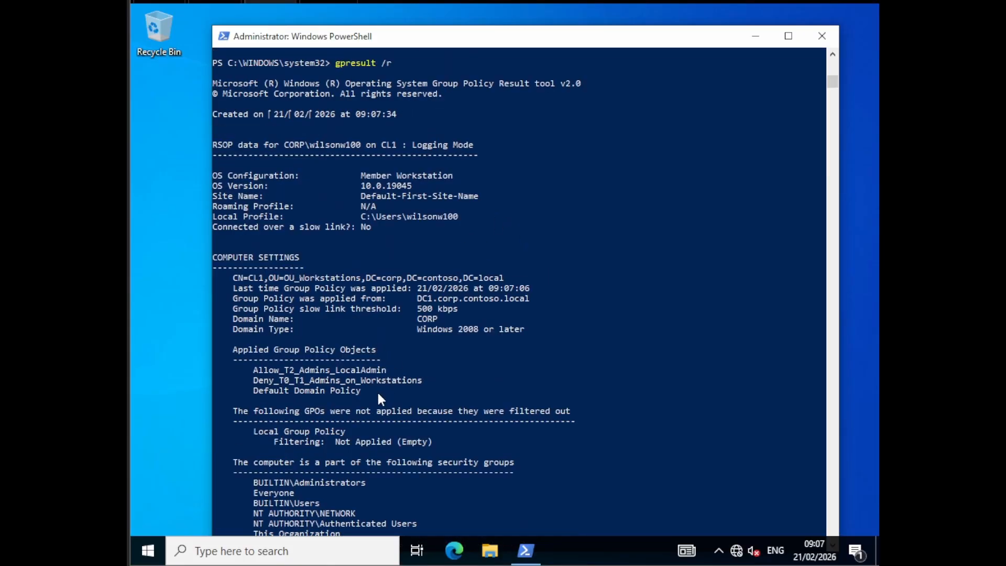
# Step: Examine the applied Group Policy Objects and security groups under Computer Settings in the elevated gpresult report, and close that PowerShell session
pyautogui.moveTo(378, 394); pyautogui.dragTo(215, 350)
pyautogui.scroll(-2, 310, 396)
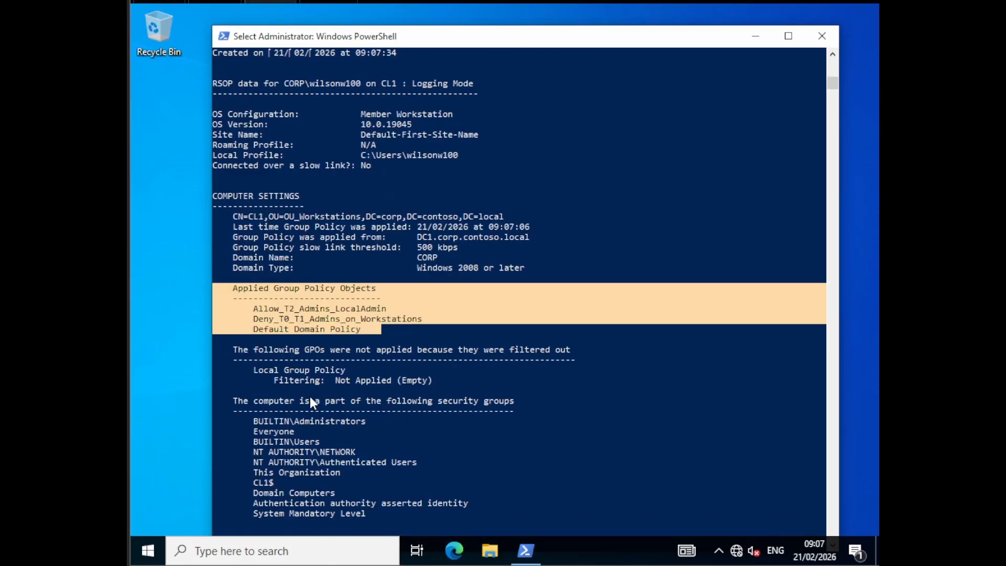
pyautogui.scroll(-7, 310, 400)
pyautogui.moveTo(334, 443); pyautogui.dragTo(216, 421)
pyautogui.click(287, 432)
pyautogui.scroll(2, 377, 253)
pyautogui.scroll(2, 376, 253)
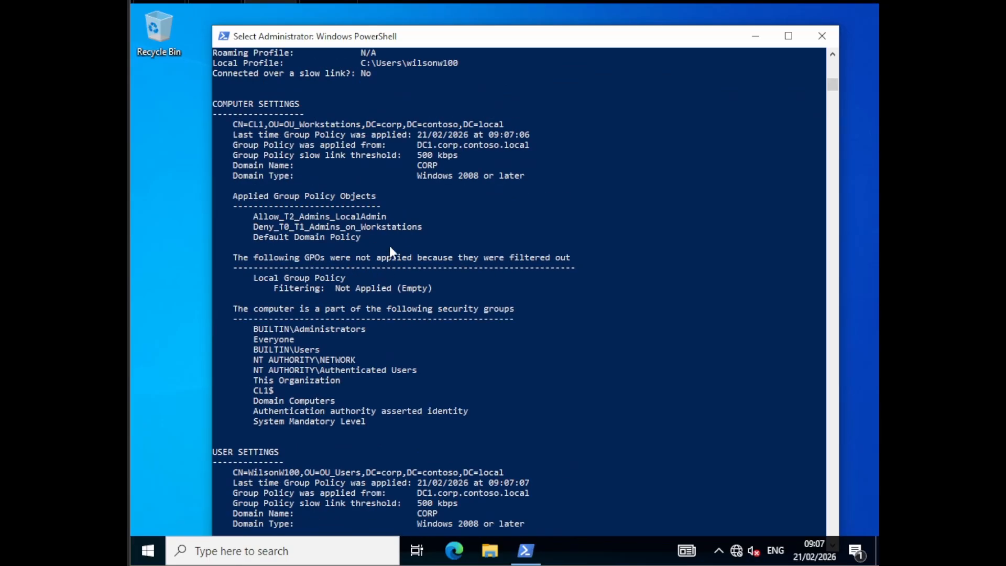
pyautogui.moveTo(386, 238); pyautogui.dragTo(206, 198)
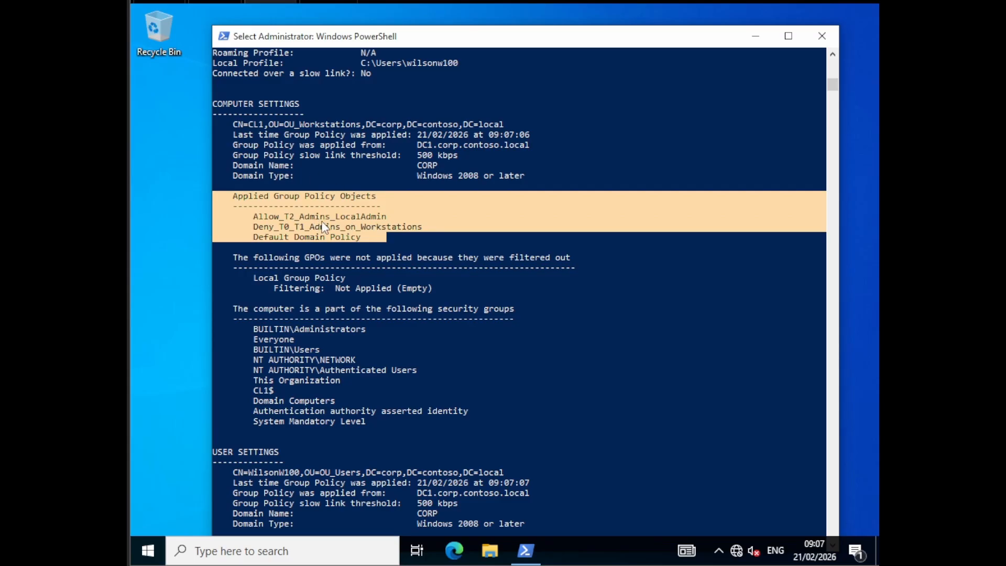
pyautogui.click(470, 321)
pyautogui.press('Return')
pyautogui.press('Return')
pyautogui.press('Return')
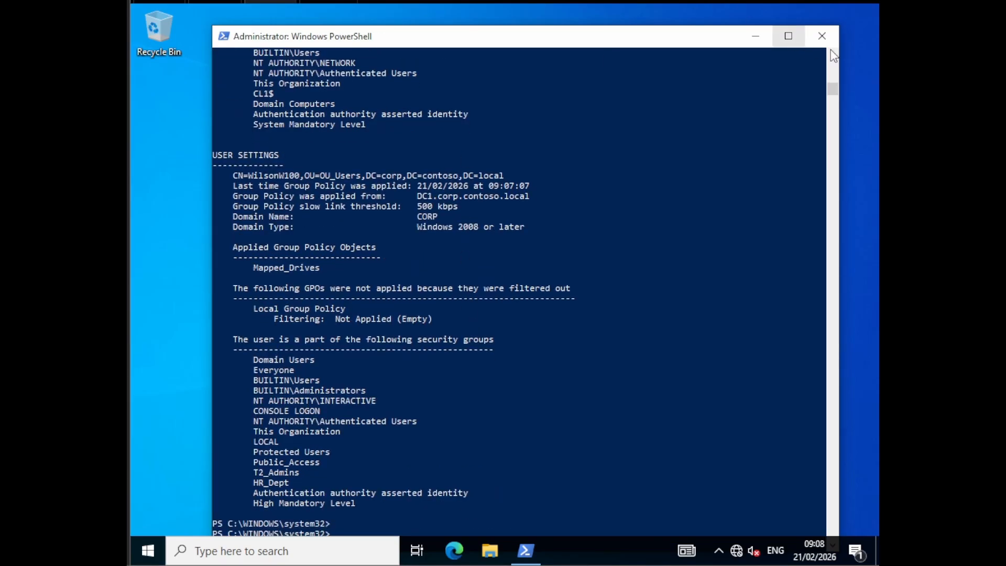
pyautogui.click(822, 36)
# Step: List the signed-in user's groups and privileges with whoami /all in a new non-elevated PowerShell session
pyautogui.click(148, 551)
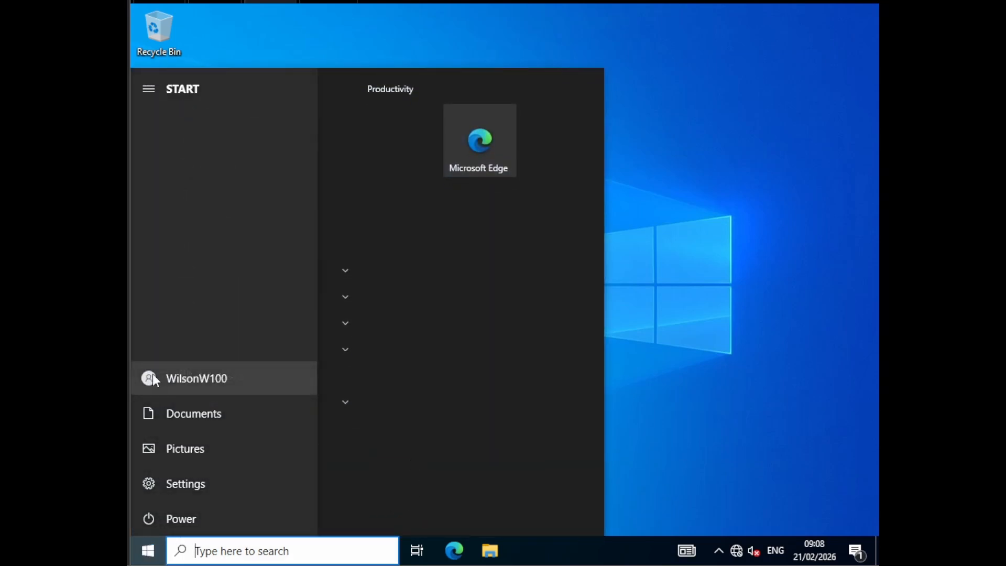
pyautogui.click(153, 373)
pyautogui.rightClick(142, 549)
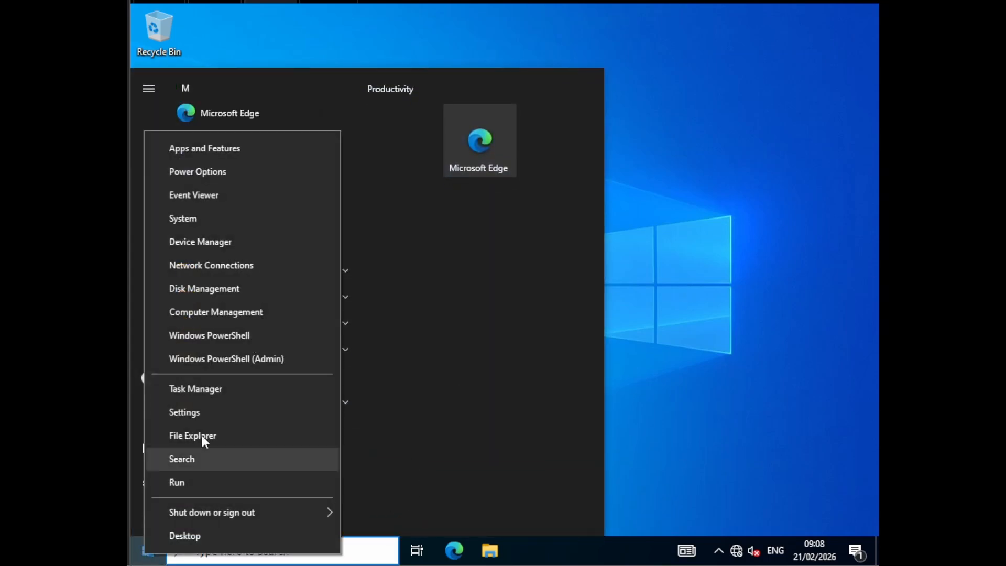
pyautogui.click(266, 342)
pyautogui.click(378, 289)
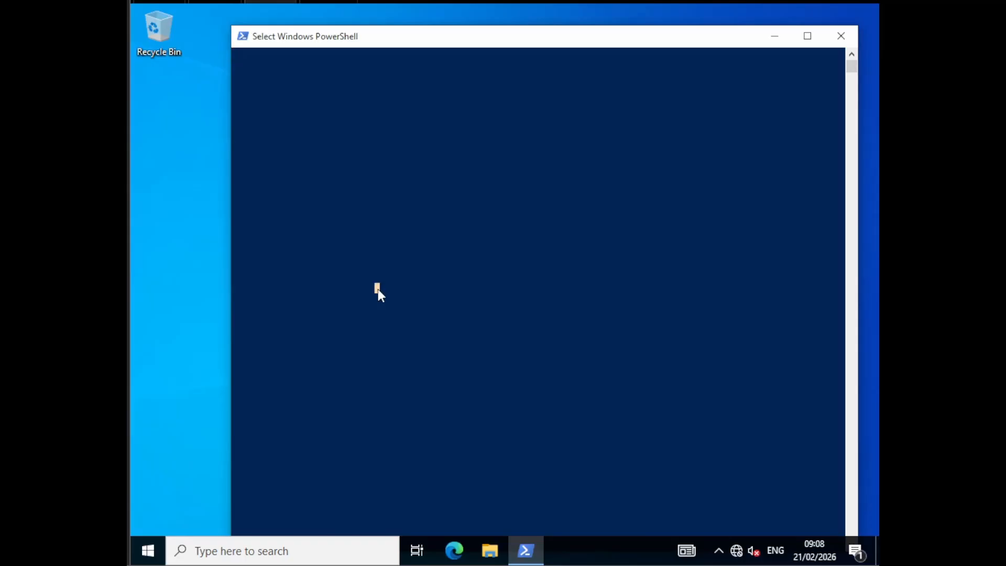
pyautogui.rightClick(378, 289)
pyautogui.press('Return')
pyautogui.write('whoami')
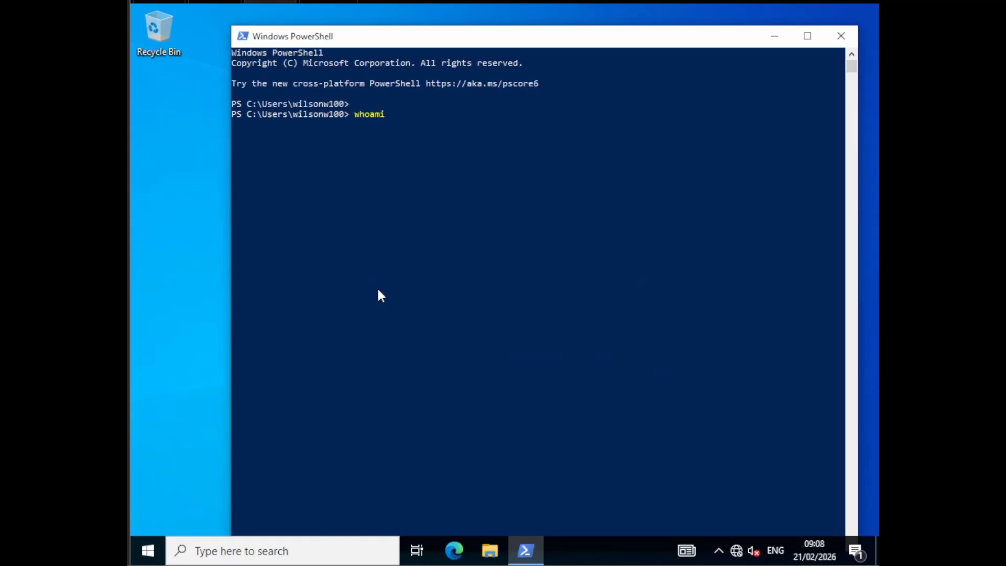
pyautogui.write(' /all')
pyautogui.press('Return')
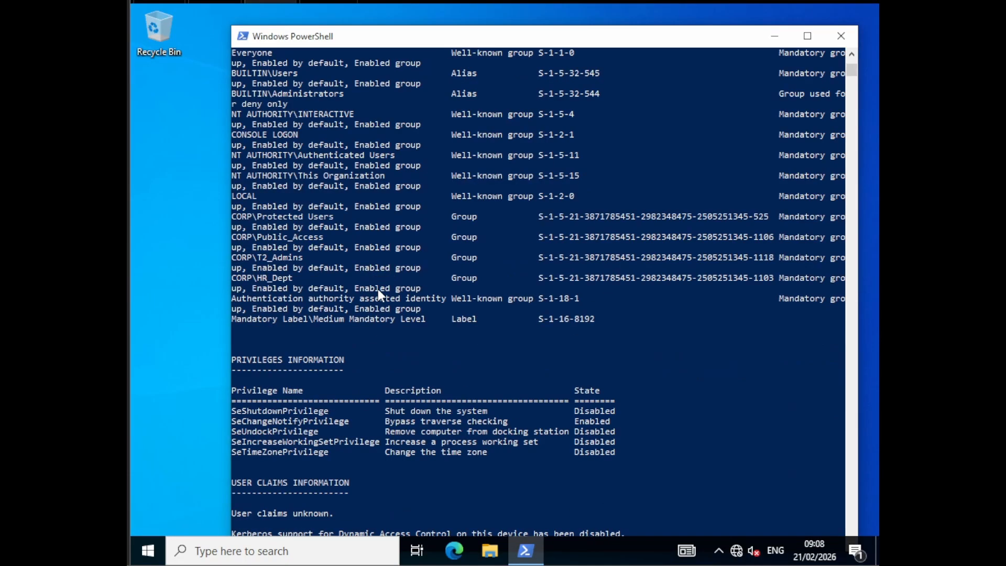
# Step: Check the group information in the whoami output for membership in CORP\T2_Admins
pyautogui.scroll(4, 374, 291)
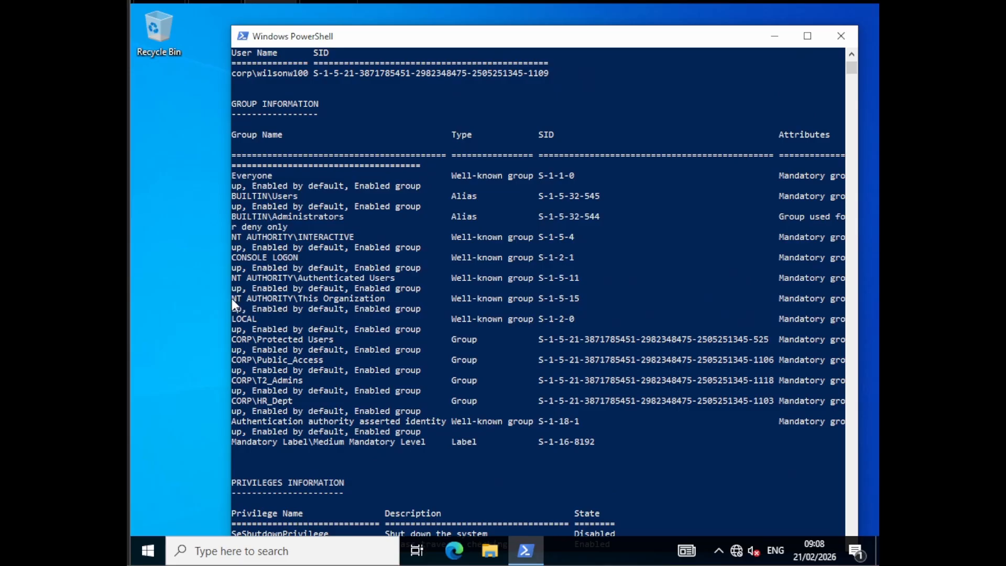
pyautogui.doubleClick(283, 381)
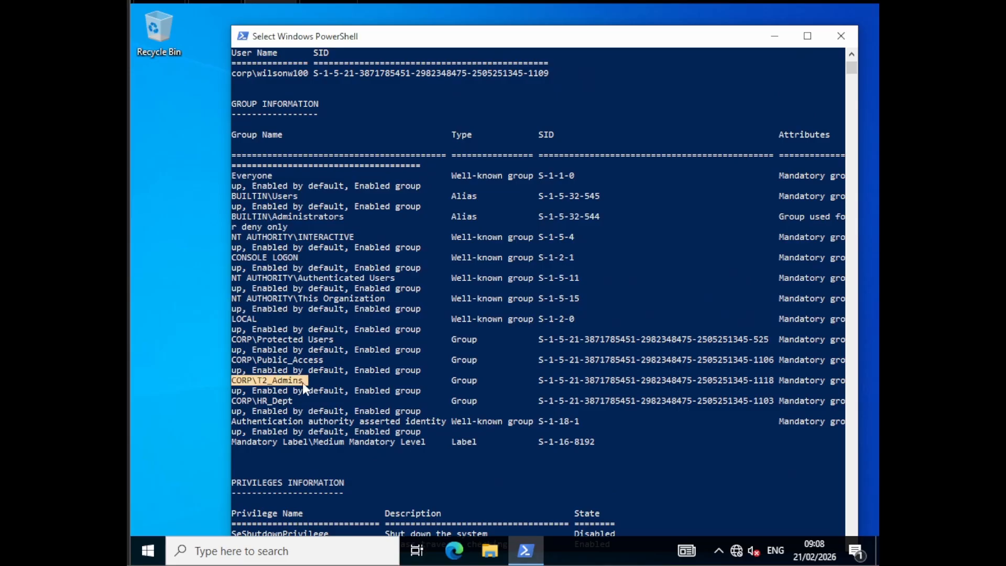
pyautogui.click(359, 382)
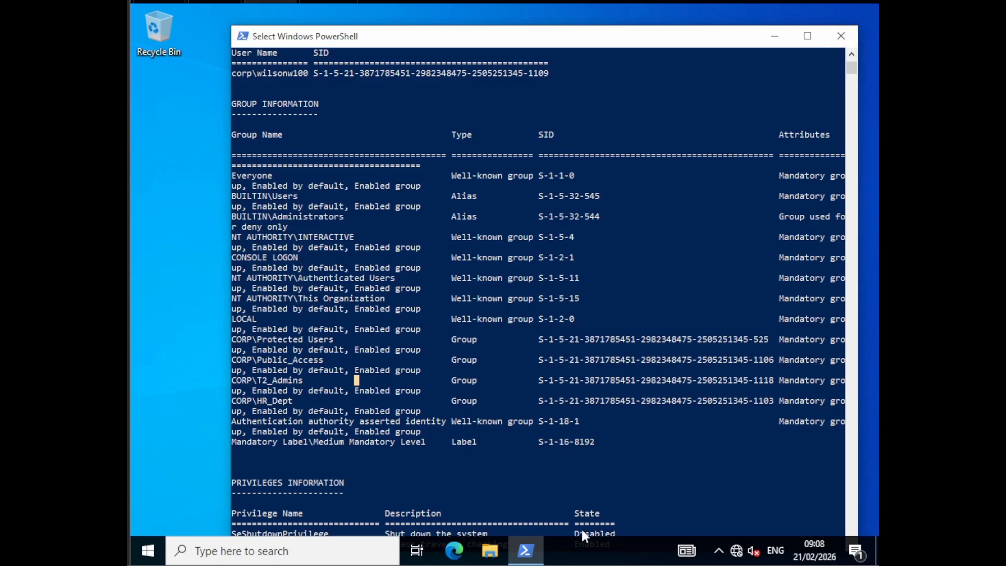
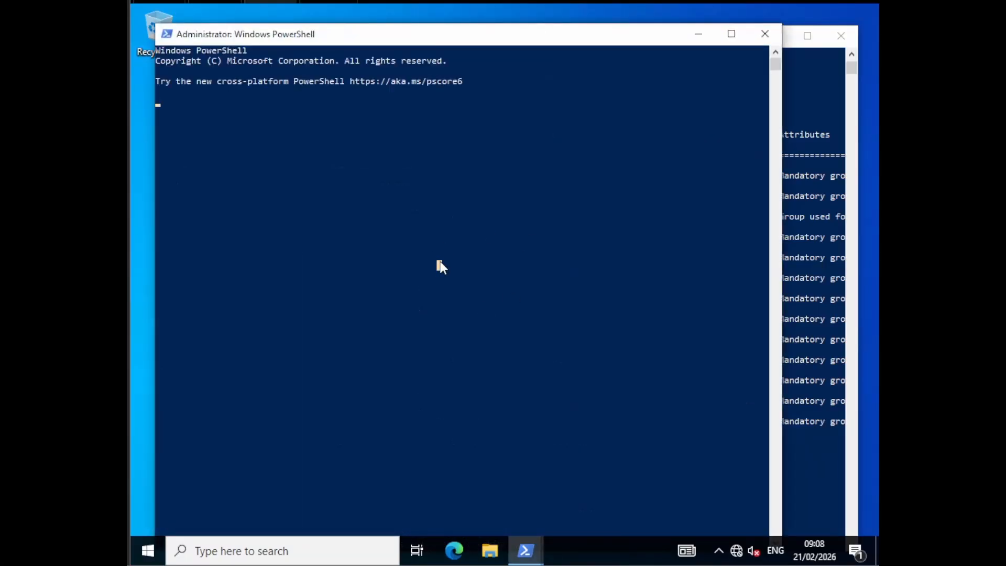
# Step: Change the working directory of the elevated PowerShell session to C:\temp\mim
pyautogui.click(439, 260)
pyautogui.press('Escape')
pyautogui.press('Return')
pyautogui.press('Return')
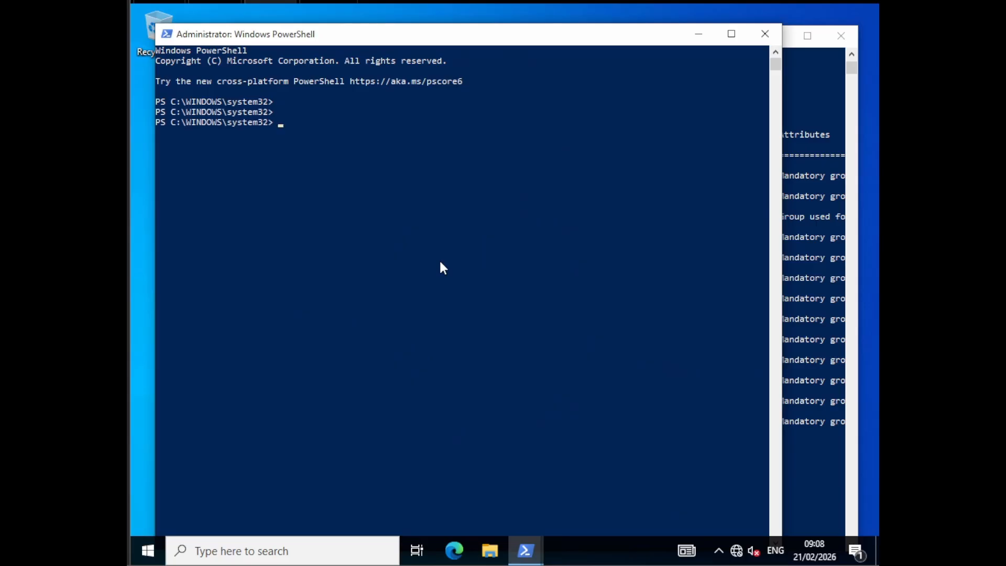
pyautogui.write('cd /')
pyautogui.press('Return')
pyautogui.write('cd temp')
pyautogui.press('Return')
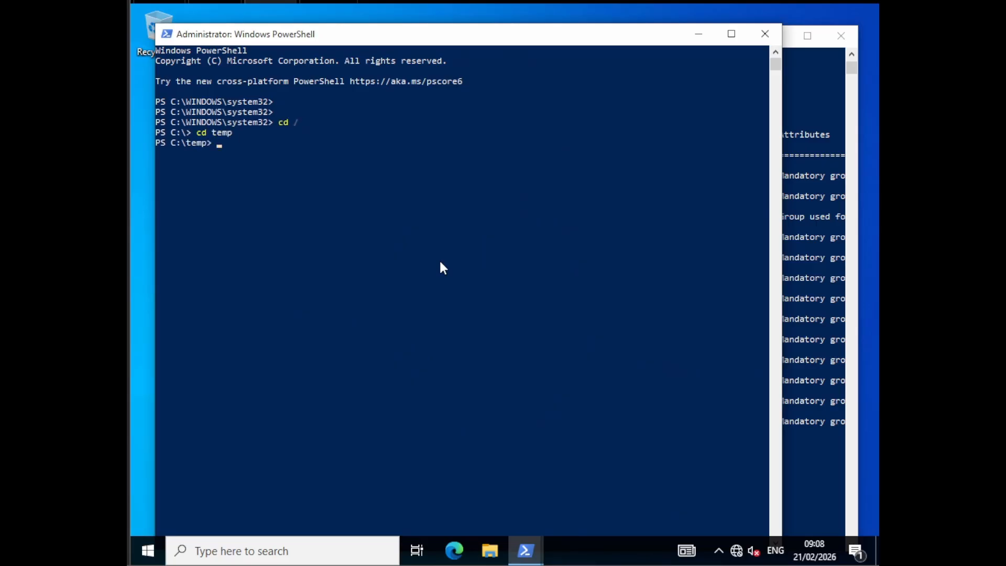
pyautogui.write('cd m')
pyautogui.press('Tab')
pyautogui.press('Return')
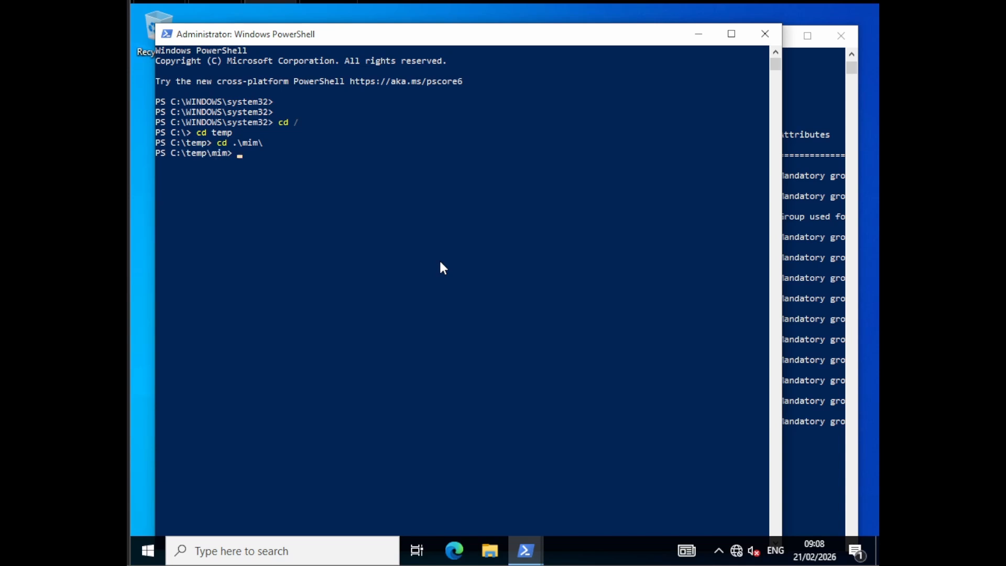
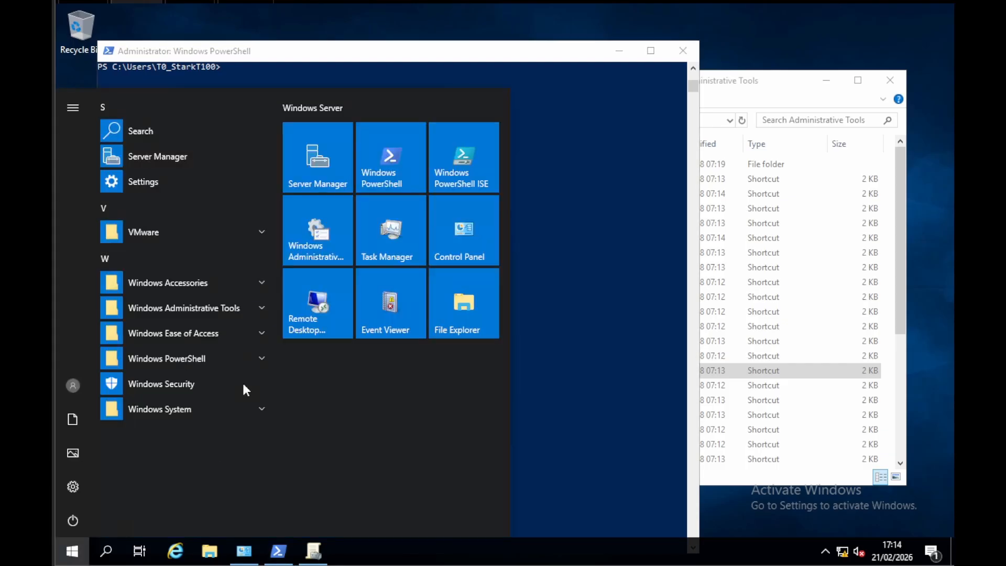
# Step: Try to connect to cl1.corp.contoso.local over Remote Desktop with the current Tier 0 admin account, entering its password
pyautogui.click(312, 294)
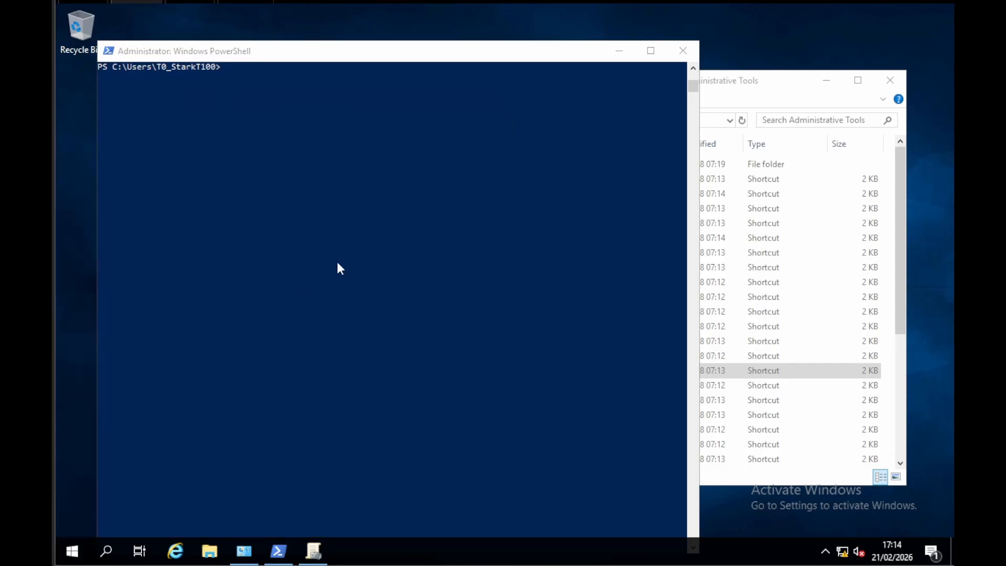
pyautogui.click(494, 184)
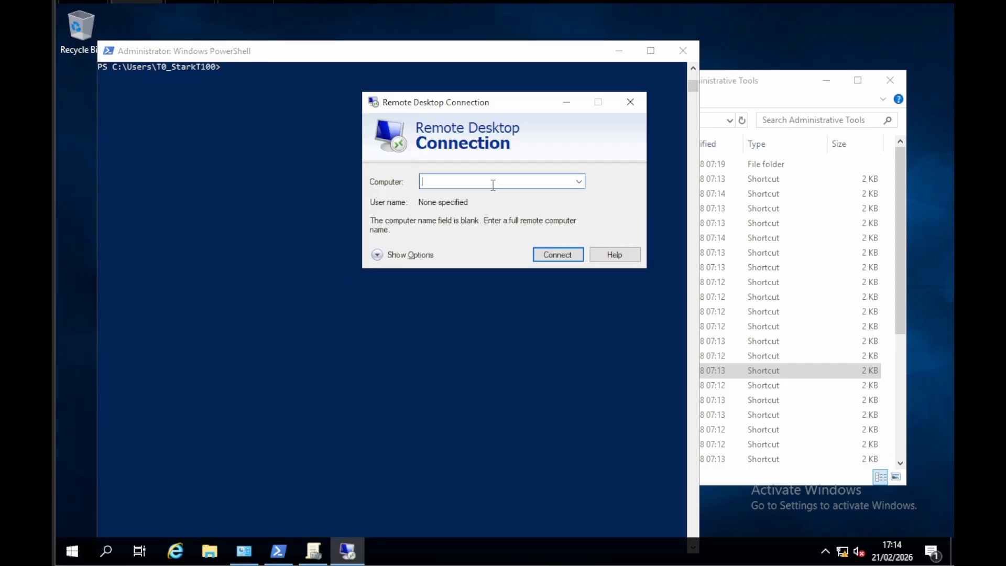
pyautogui.write('cl1.corp.contoso.local')
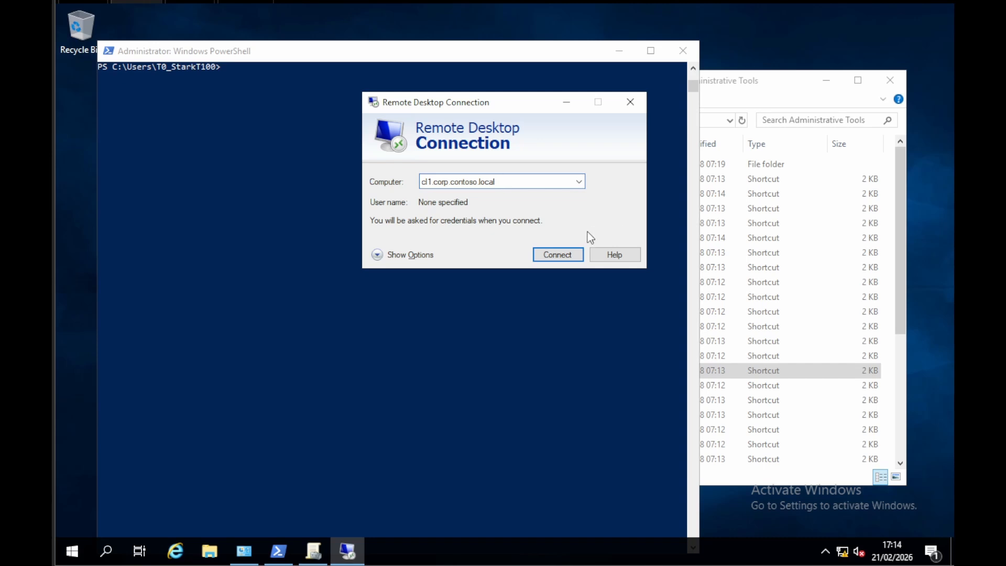
pyautogui.click(548, 256)
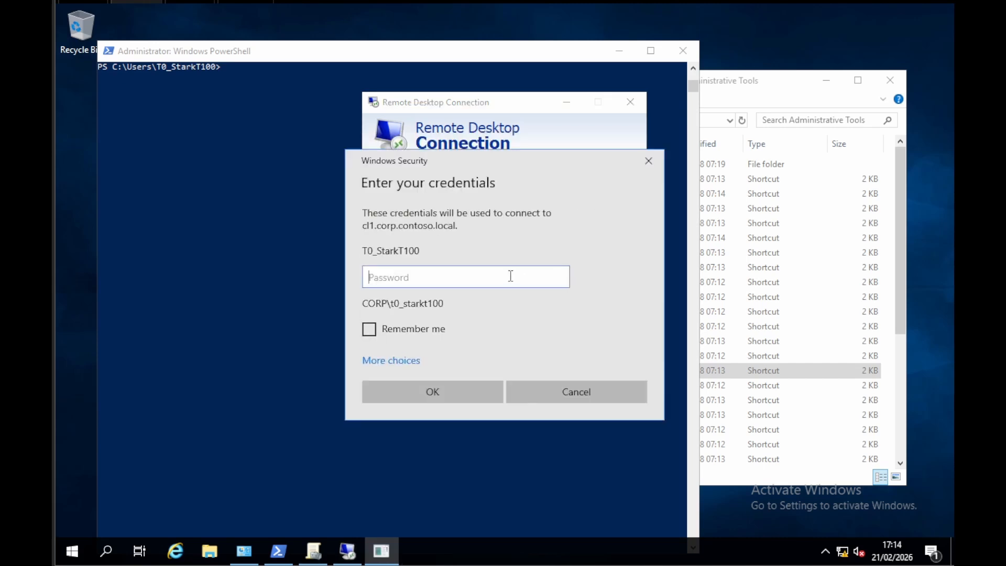
pyautogui.write('••••••••')
pyautogui.press('Return')
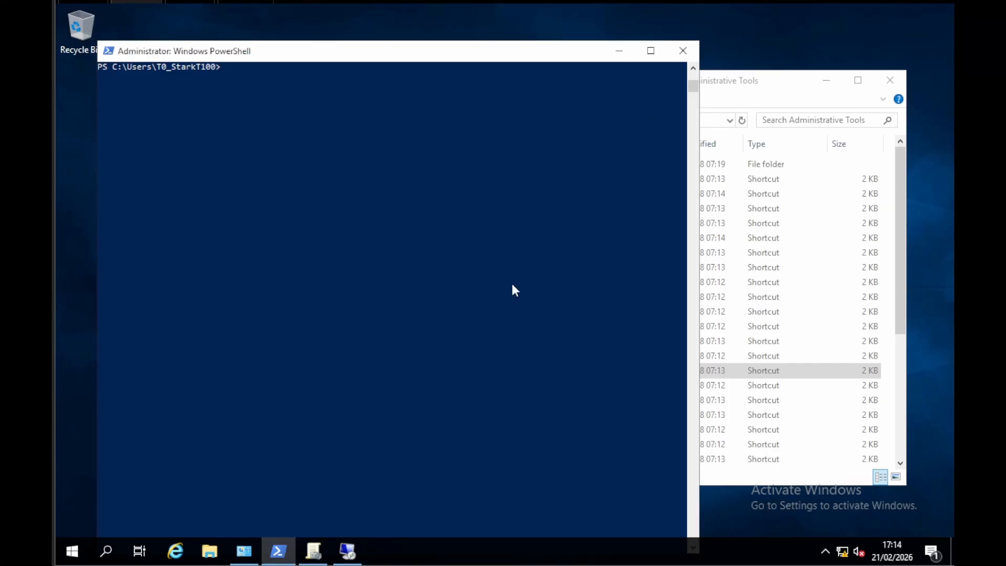
# Step: Close the PowerShell and Administrative Tools windows and dismiss the Remote Desktop connection message
pyautogui.click(681, 50)
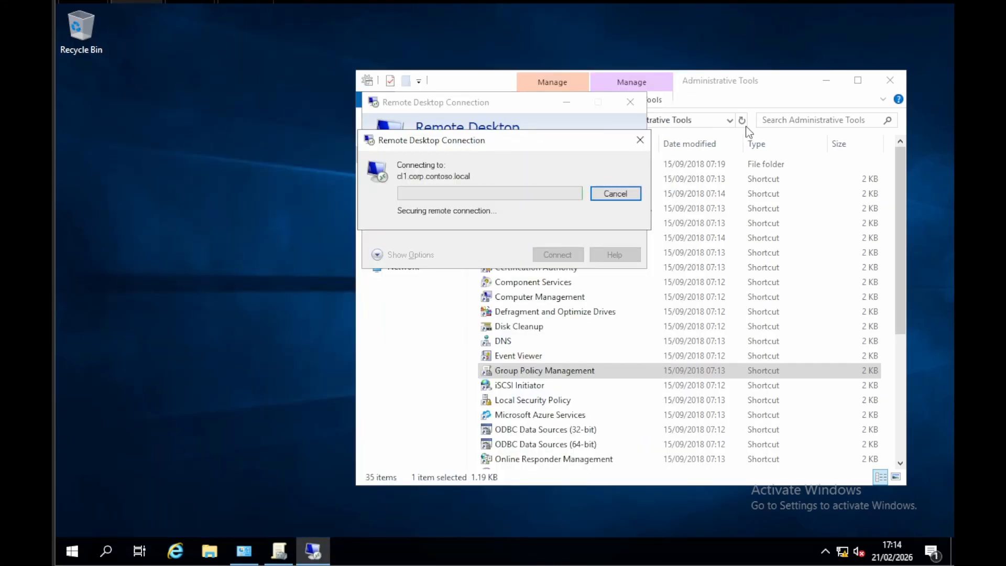
pyautogui.click(893, 79)
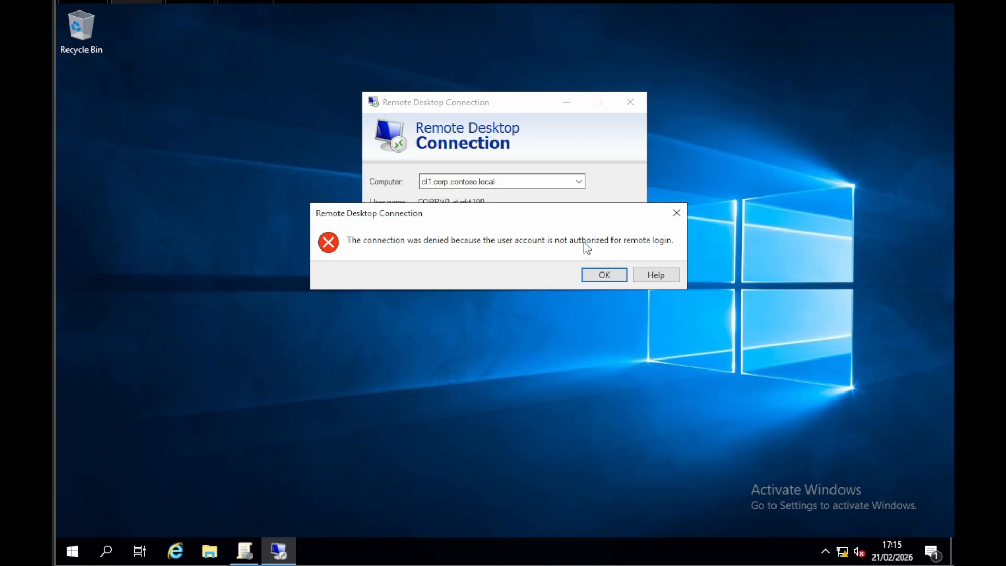
pyautogui.click(614, 277)
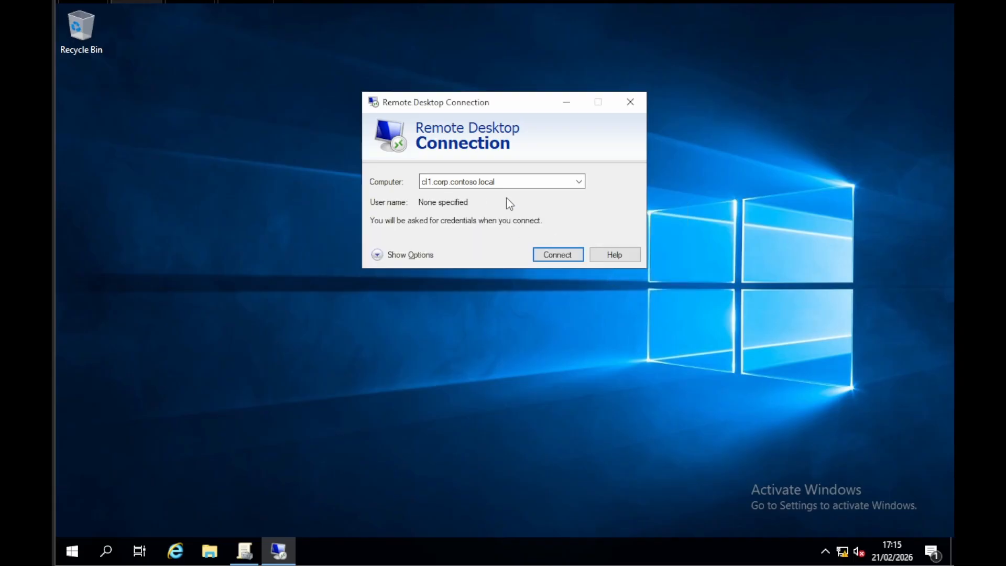
# Step: Connect to cl1.corp.contoso.local again using a different account, entering the standard user's user name and password
pyautogui.click(555, 254)
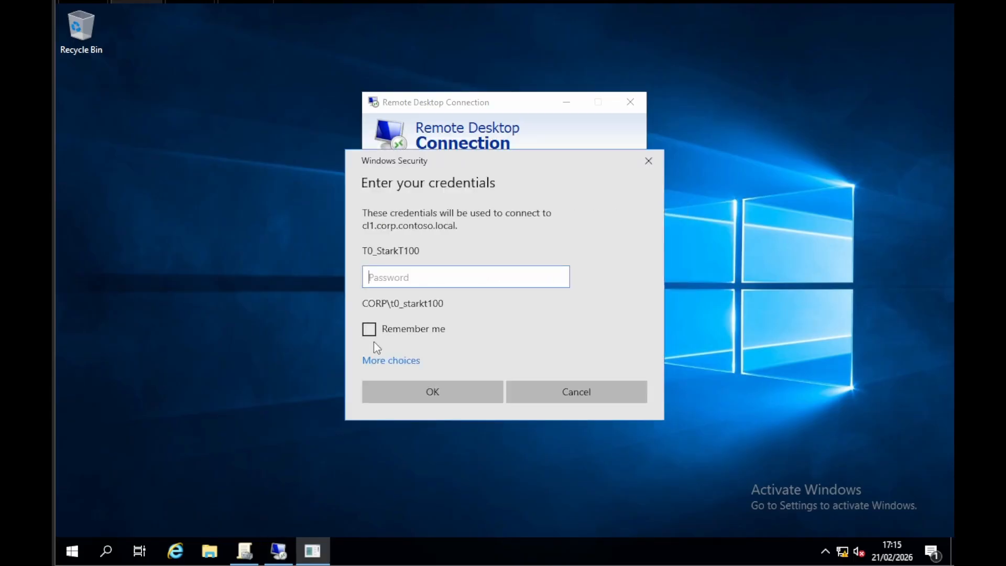
pyautogui.click(375, 360)
pyautogui.click(433, 425)
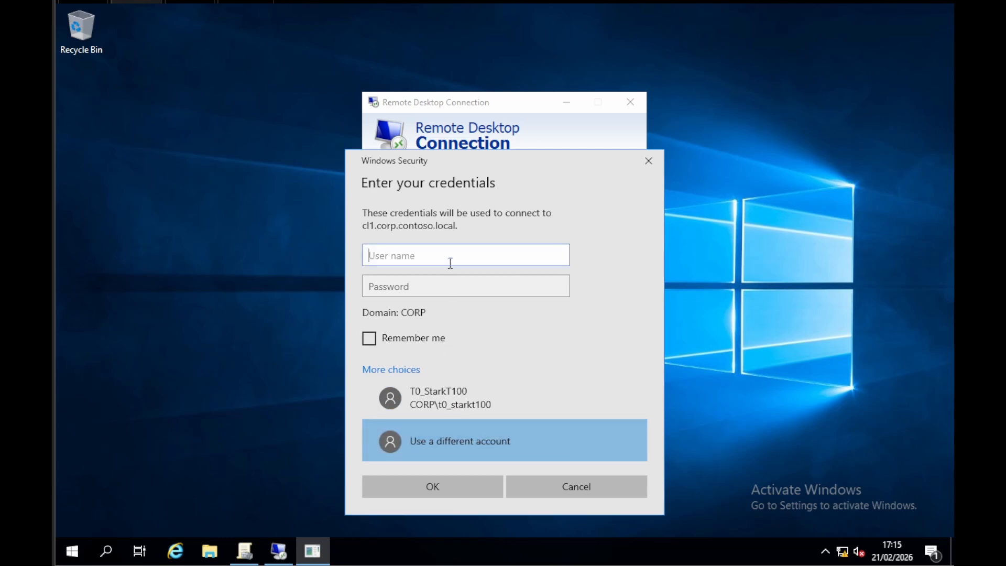
pyautogui.press('Tab')
pyautogui.write('****')
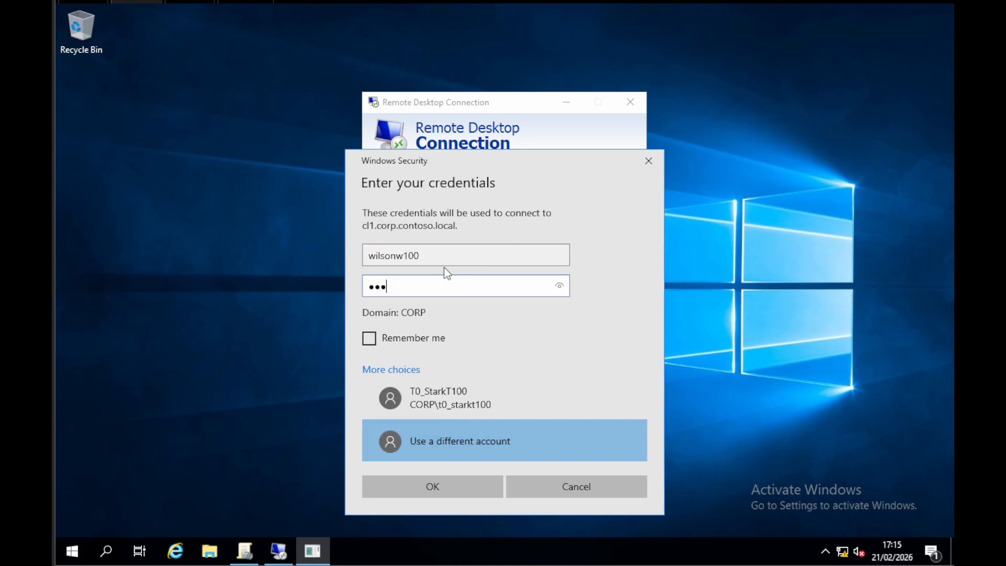
pyautogui.press('BackSpace')
pyautogui.press('BackSpace')
pyautogui.press('BackSpace')
pyautogui.press('BackSpace')
pyautogui.write('*********')
pyautogui.press('Return')
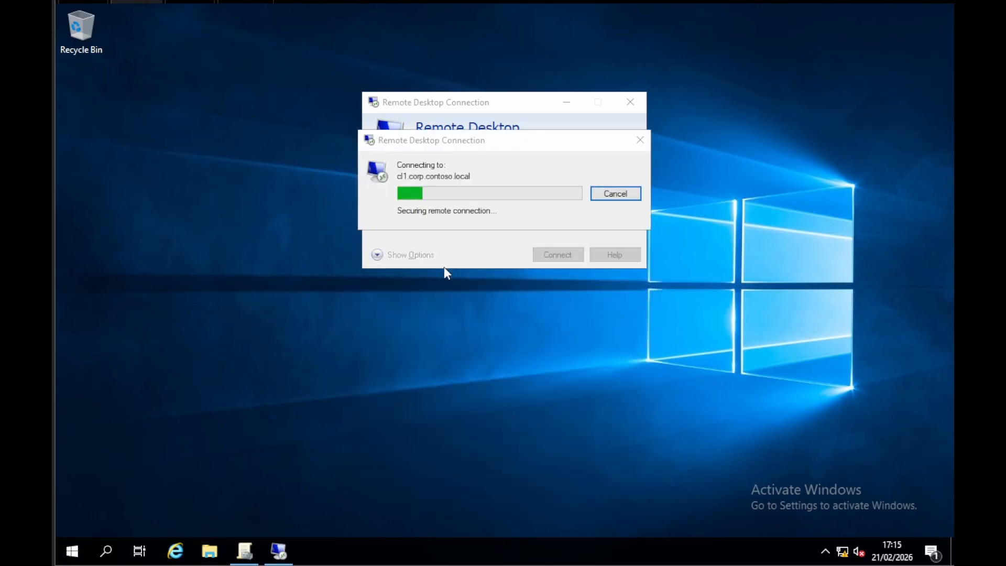
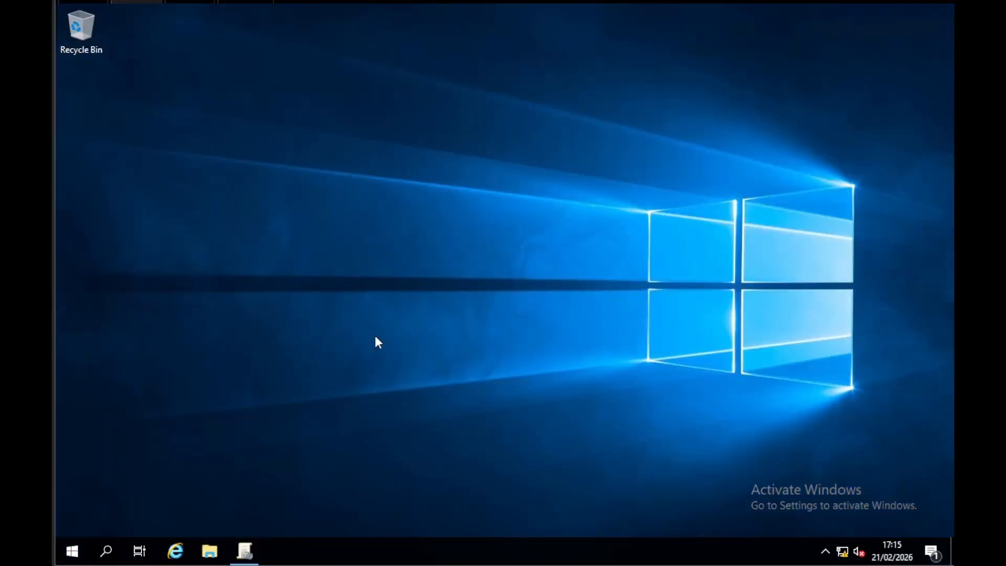
# Step: Open Remote Desktop Connection and set the target computer to srv1.corp.contoso.local
pyautogui.click(73, 550)
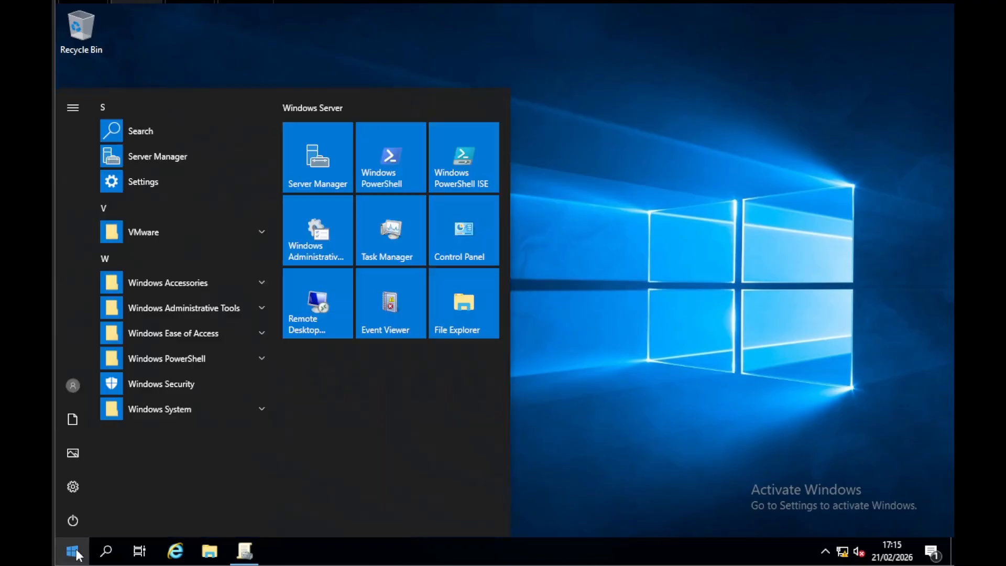
pyautogui.click(320, 433)
pyautogui.click(403, 255)
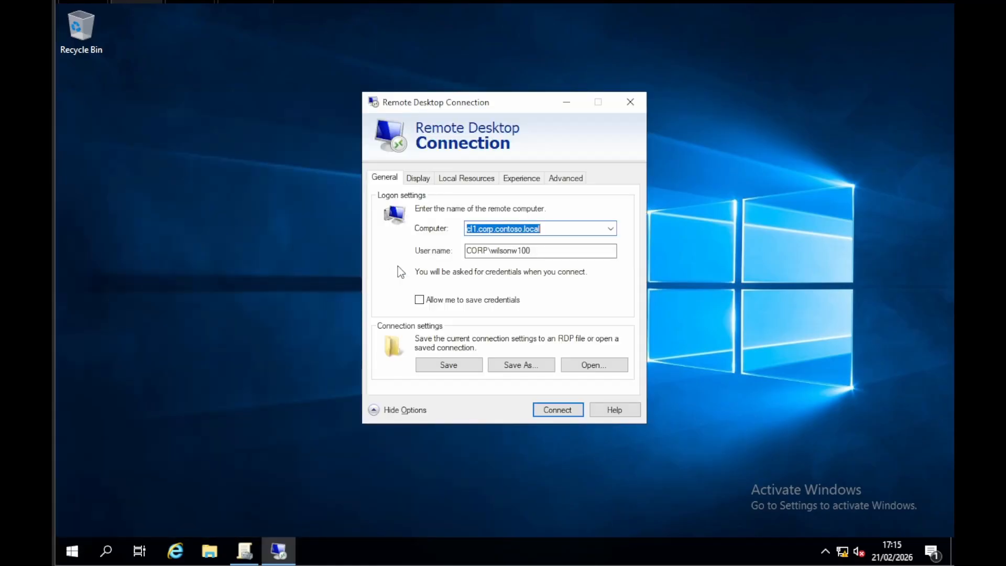
pyautogui.click(536, 250)
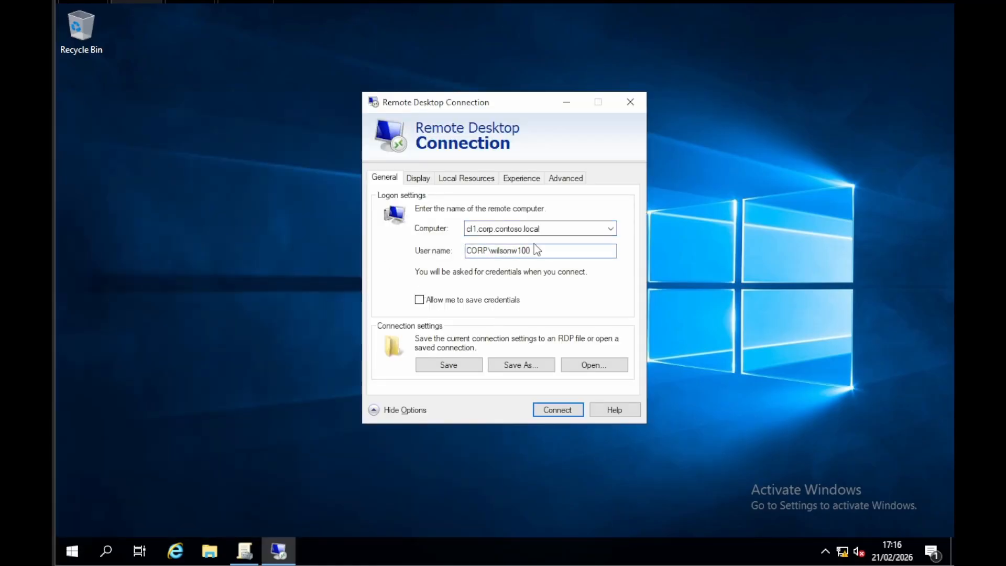
pyautogui.doubleClick(476, 229)
pyautogui.click(473, 229)
pyautogui.press('BackSpace')
pyautogui.press('BackSpace')
pyautogui.press('Delete')
pyautogui.write('sr')
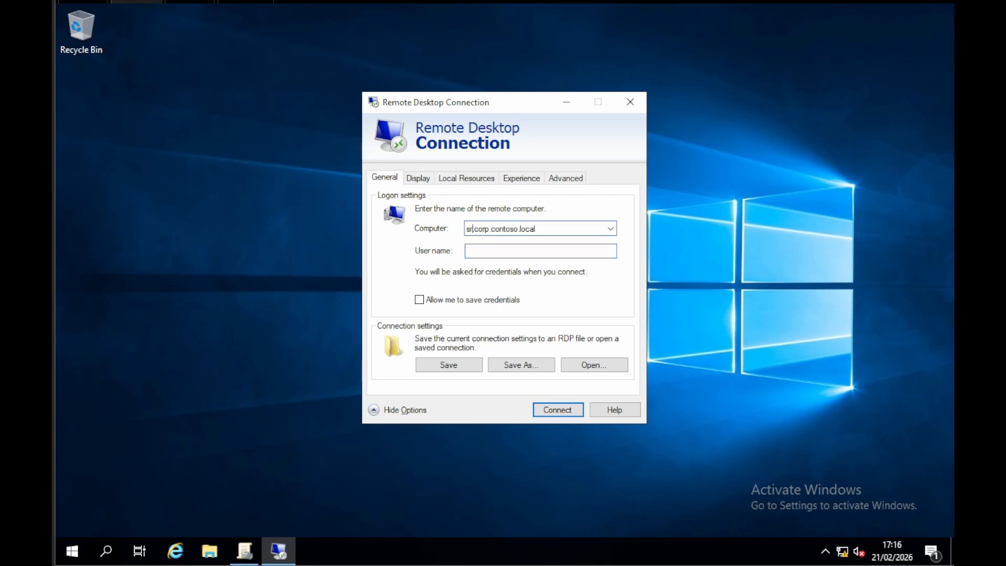
pyautogui.write('v1')
# Step: Try to connect to srv1 with the Tier 0 admin account, entering its user name and password, and dismiss the resulting message
pyautogui.click(535, 252)
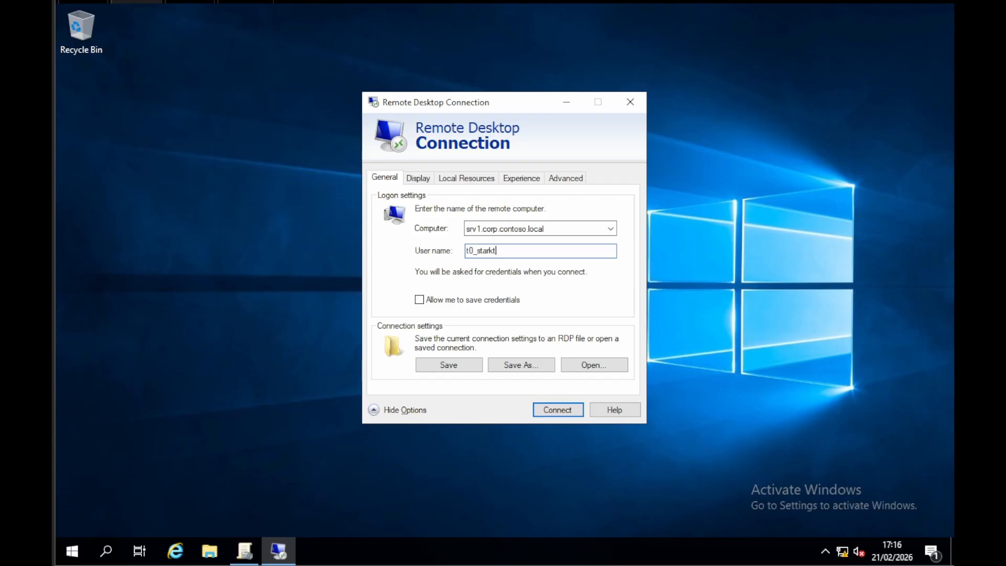
pyautogui.press('Return')
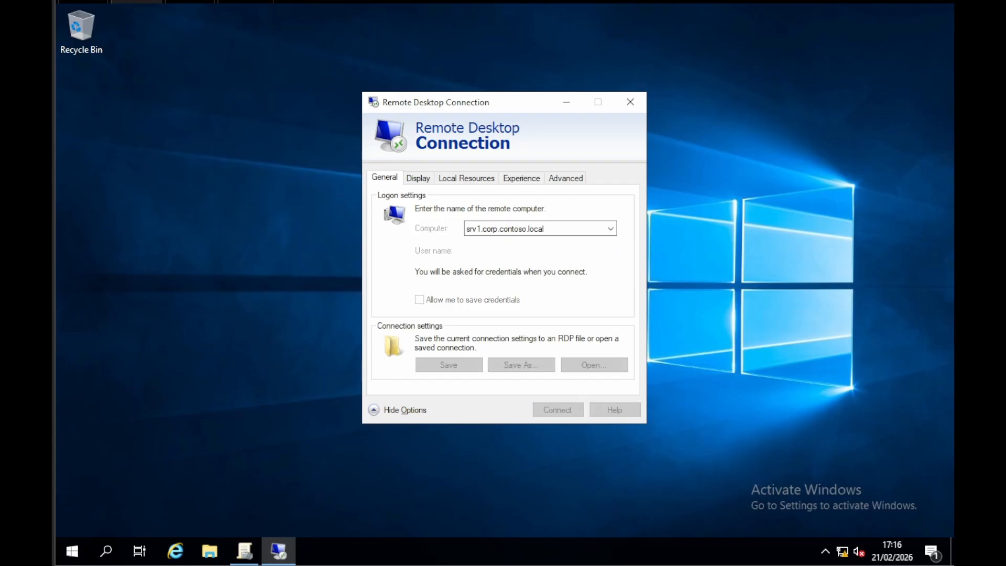
pyautogui.write('*********')
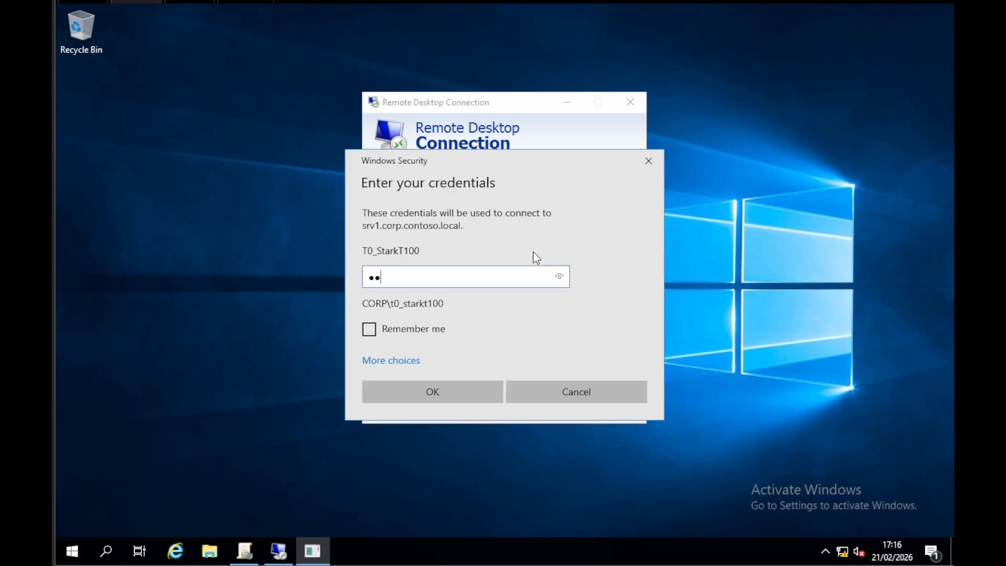
pyautogui.press('Return')
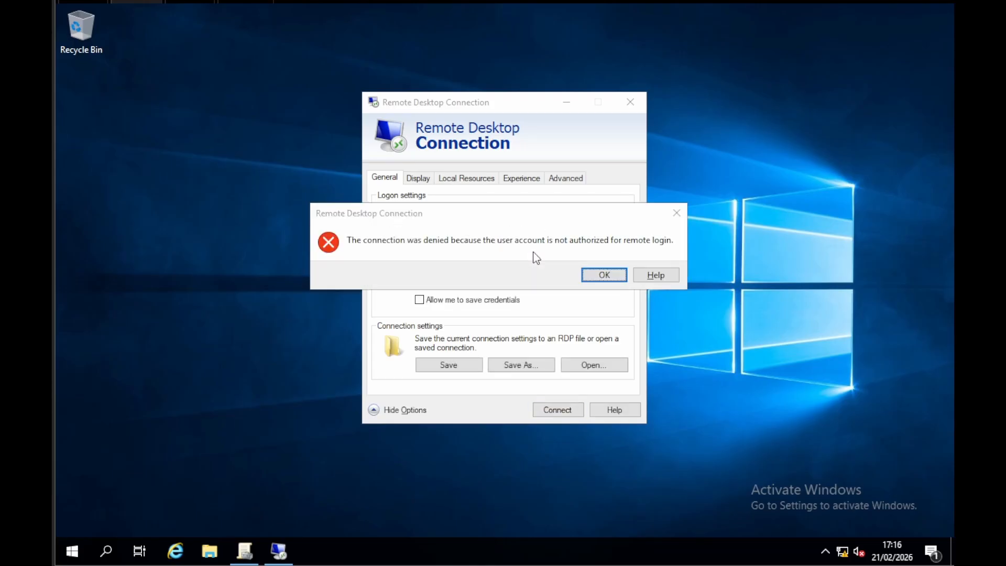
pyautogui.moveTo(528, 218); pyautogui.dragTo(541, 306)
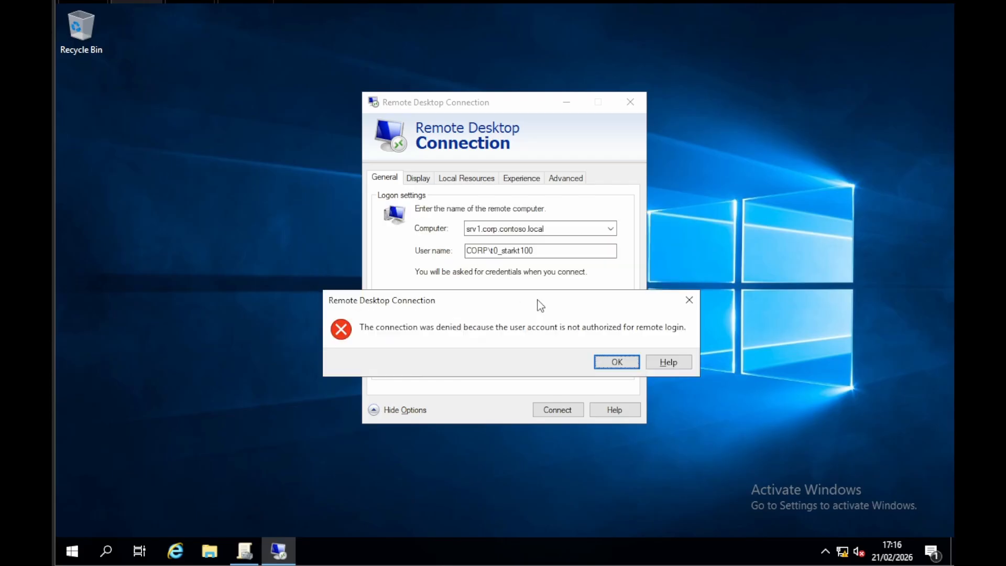
pyautogui.click(617, 362)
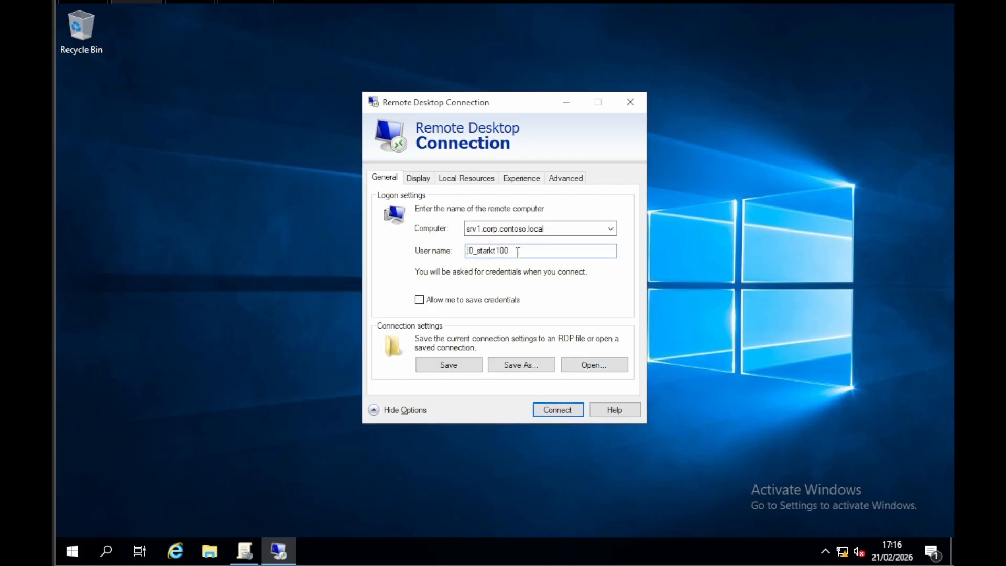
# Step: Connect to srv1 with the matching Tier 1 admin account, entering its password, and close the remote session
pyautogui.press('BackSpace')
pyautogui.write('1')
pyautogui.press('Return')
pyautogui.write('*********')
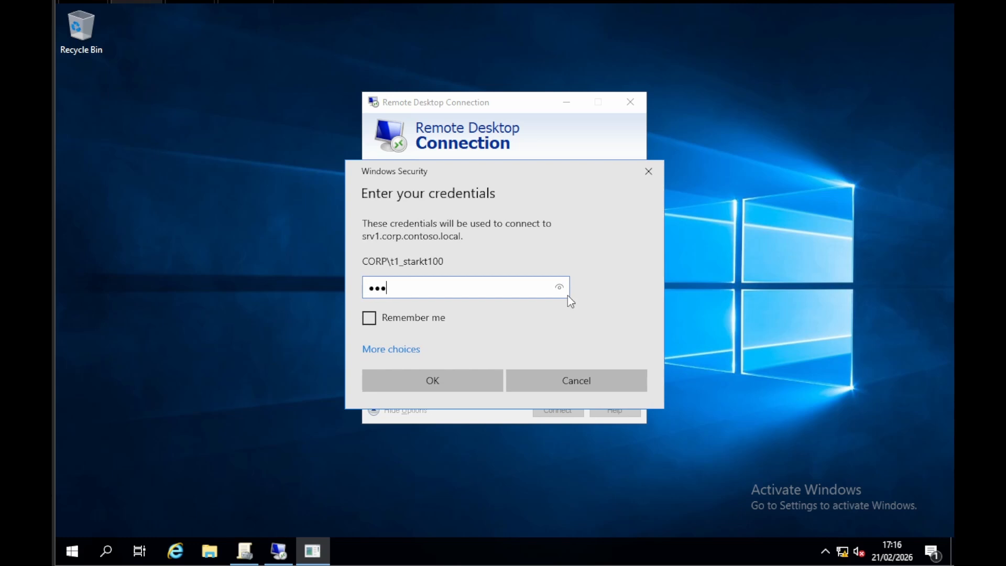
pyautogui.press('Return')
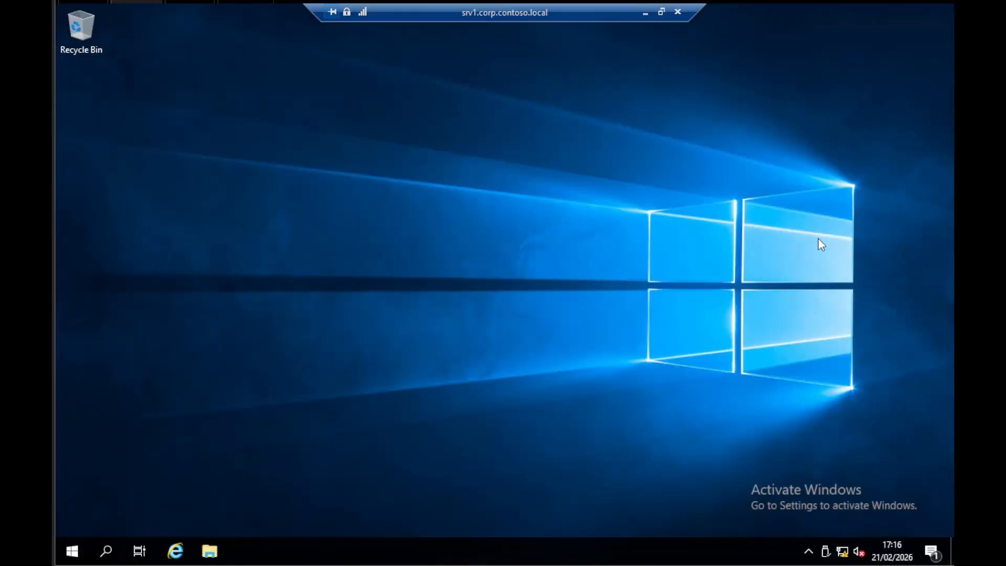
pyautogui.click(678, 11)
pyautogui.click(543, 304)
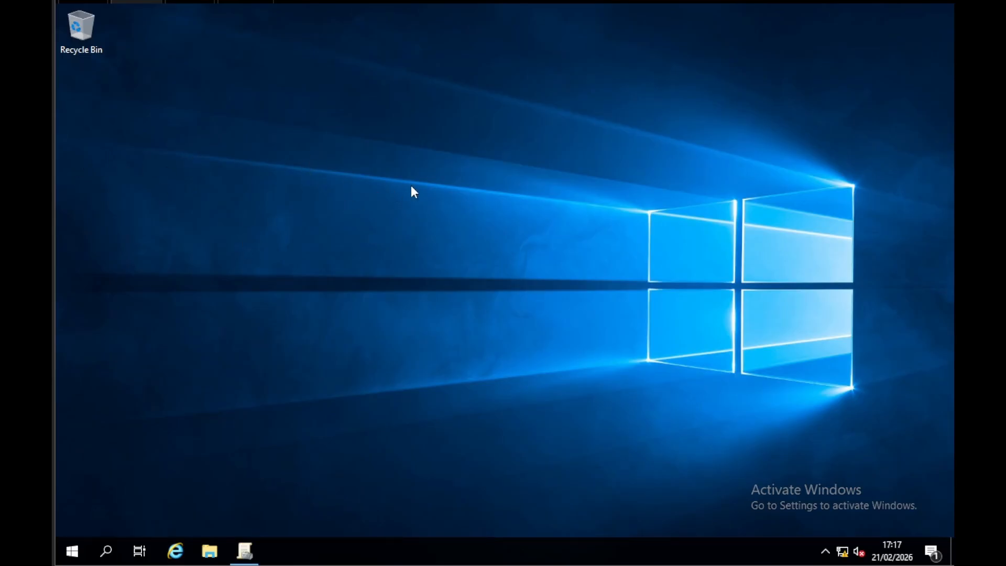
# Step: Switch to Group Policy Management and review the Restrict_Access_to_DC policy and the domain's Group Policy Objects list
pyautogui.click(244, 551)
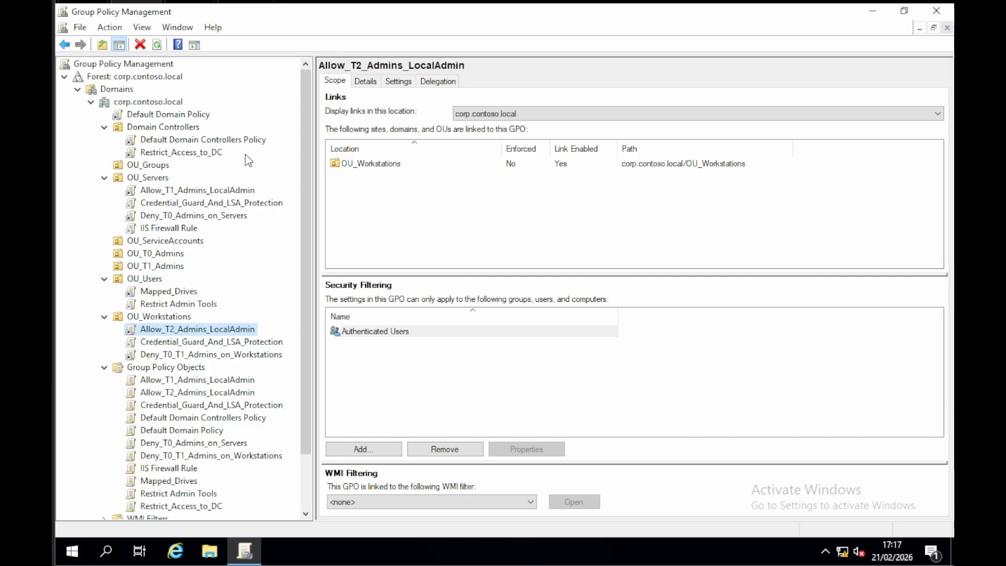
pyautogui.click(198, 152)
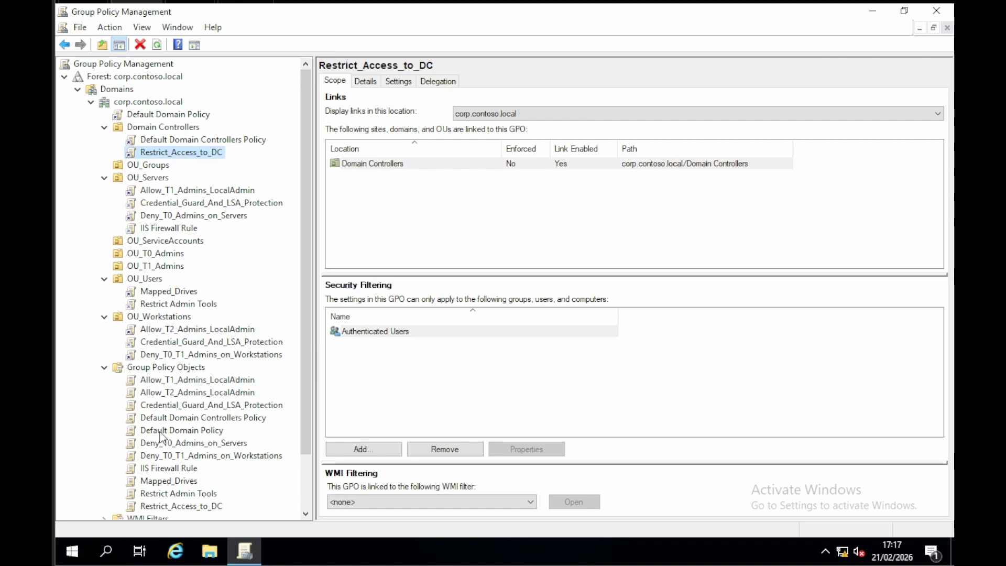
pyautogui.click(177, 394)
pyautogui.click(162, 368)
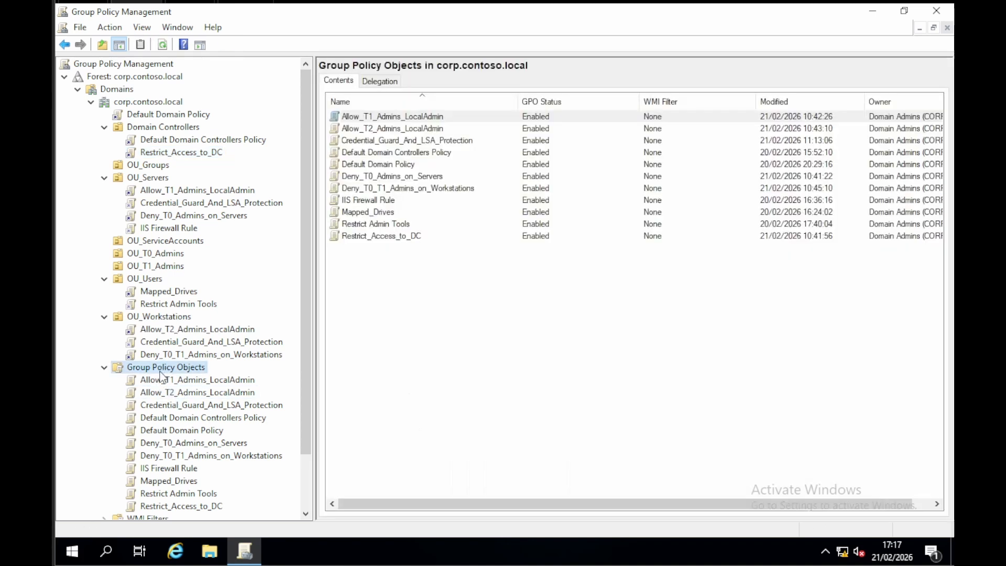
pyautogui.scroll(-2, 181, 376)
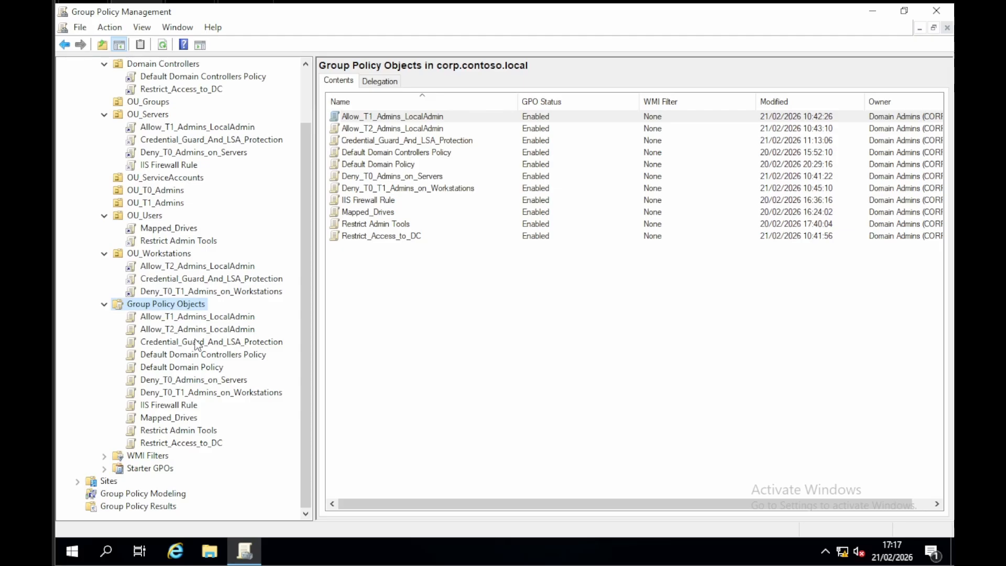
pyautogui.rightClick(177, 307)
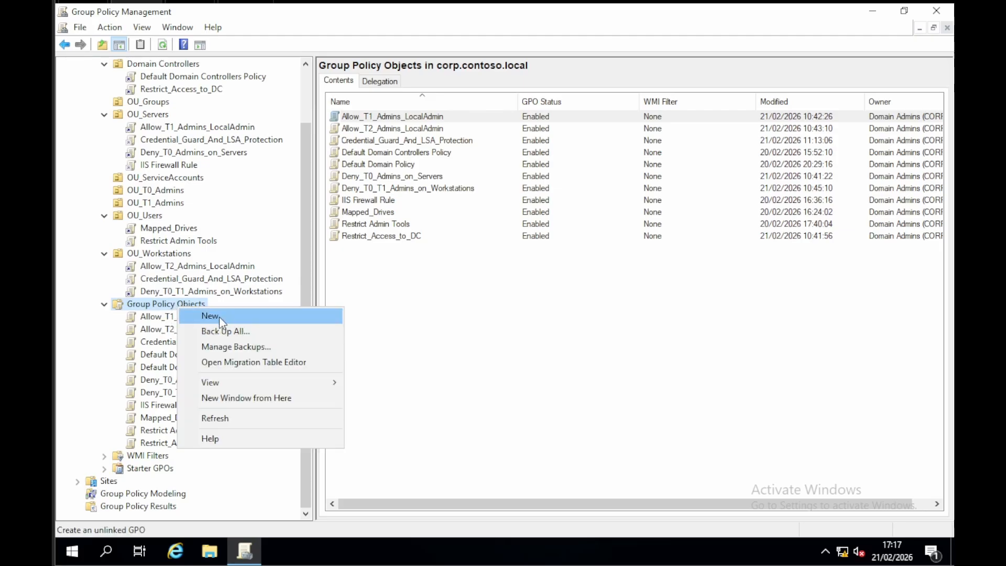
pyautogui.click(211, 316)
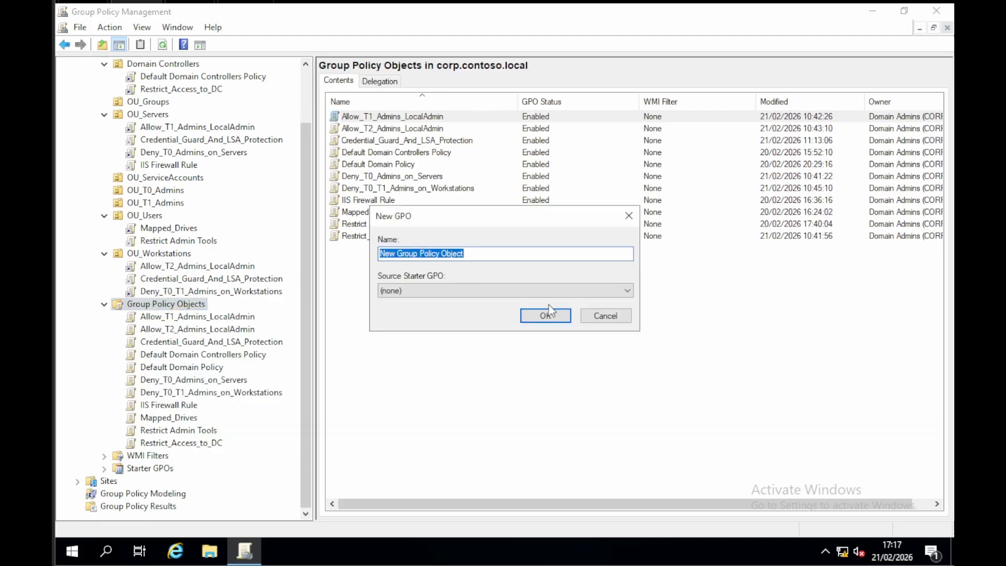
pyautogui.click(605, 318)
pyautogui.scroll(2, 175, 280)
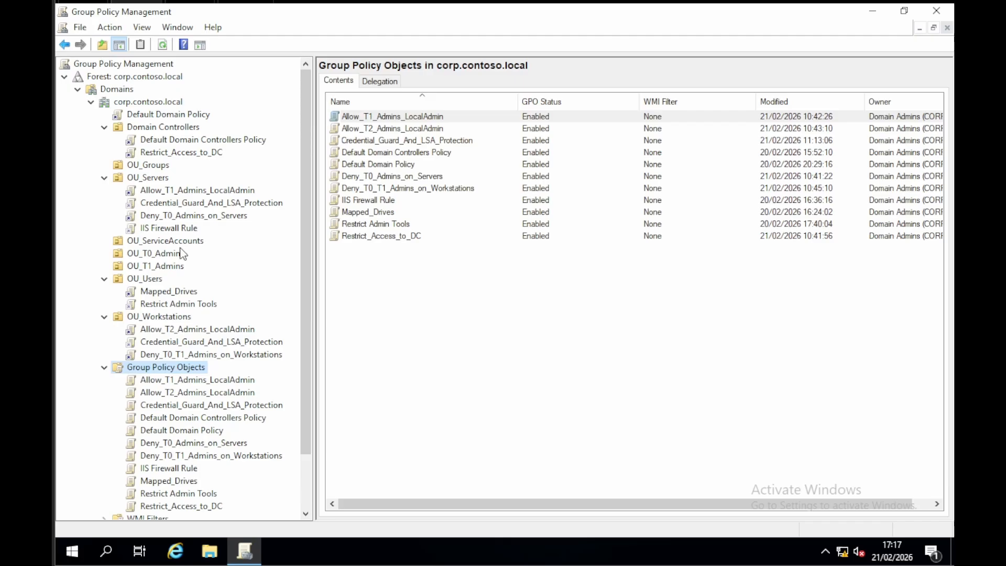
pyautogui.rightClick(159, 179)
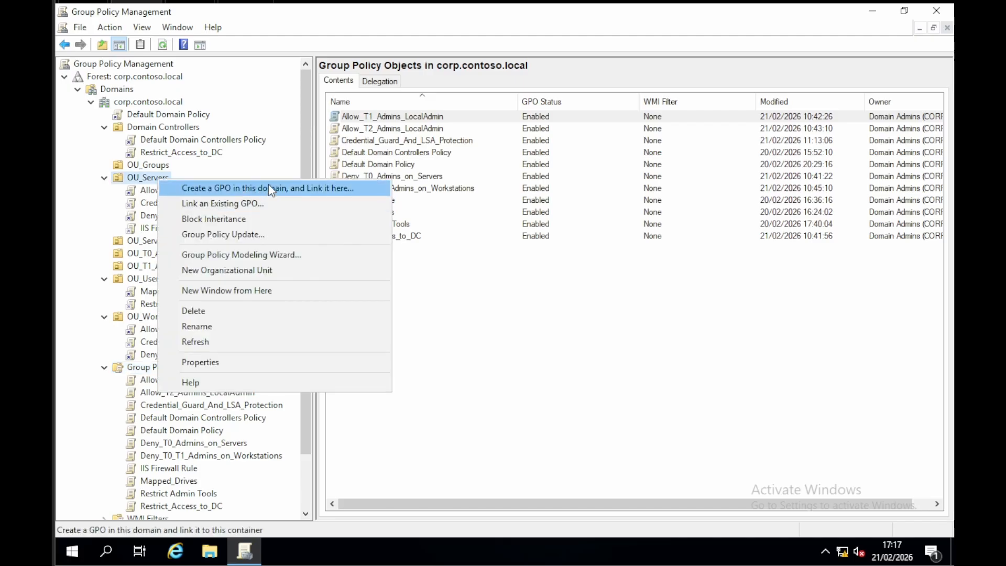
pyautogui.click(194, 443)
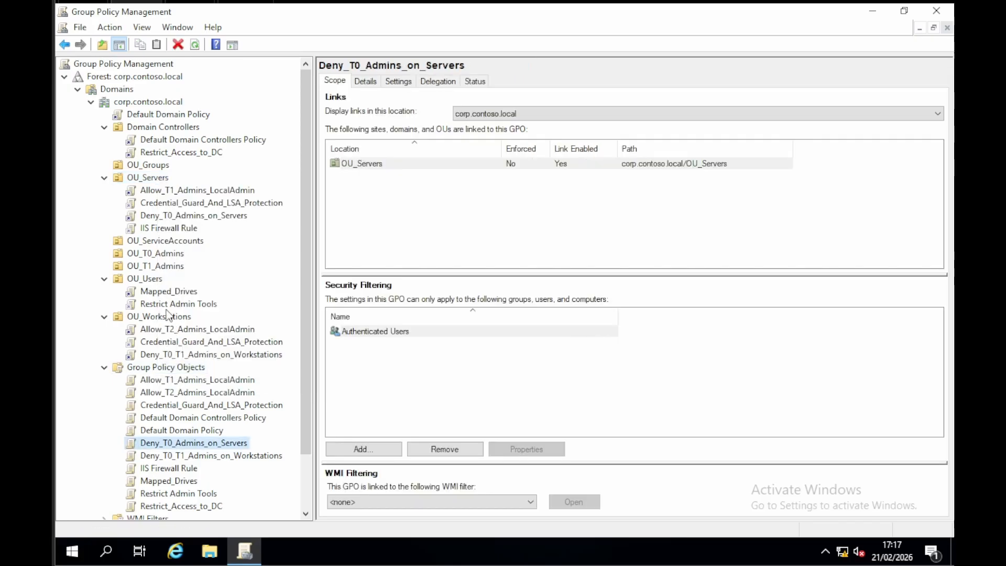
# Step: Create an unlinked GPO named Test under Group Policy Objects and select it
pyautogui.rightClick(169, 368)
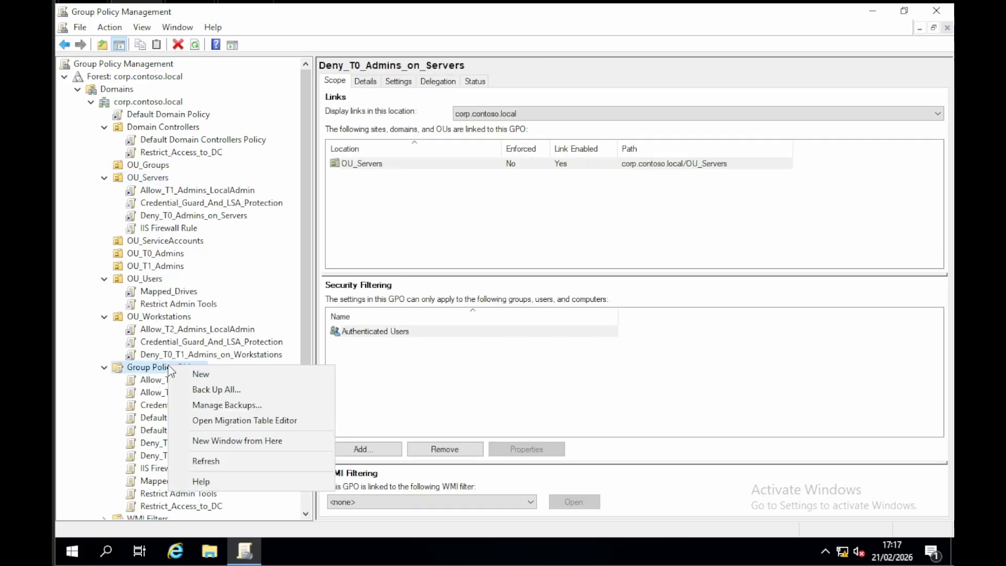
pyautogui.click(210, 373)
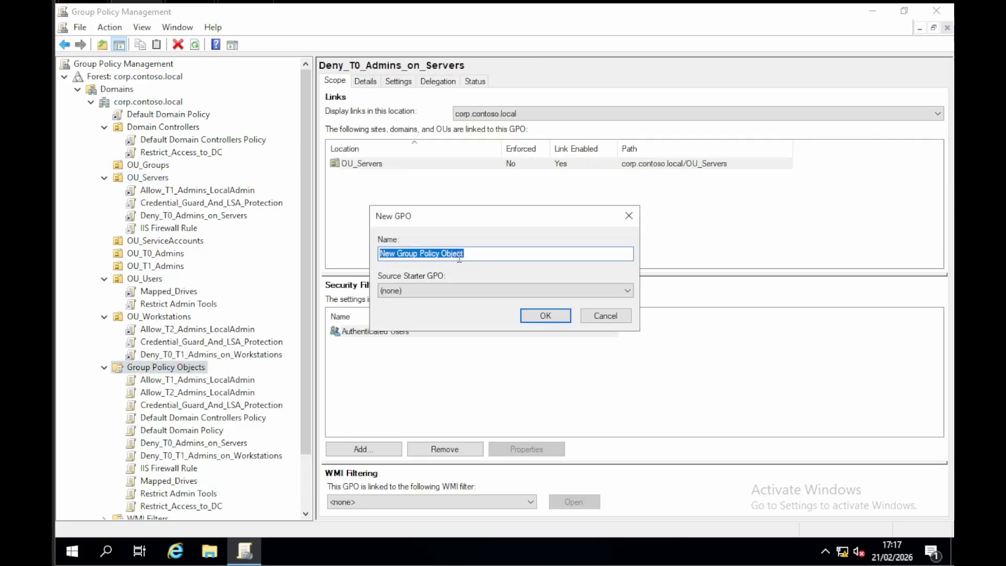
pyautogui.write('Test')
pyautogui.press('Return')
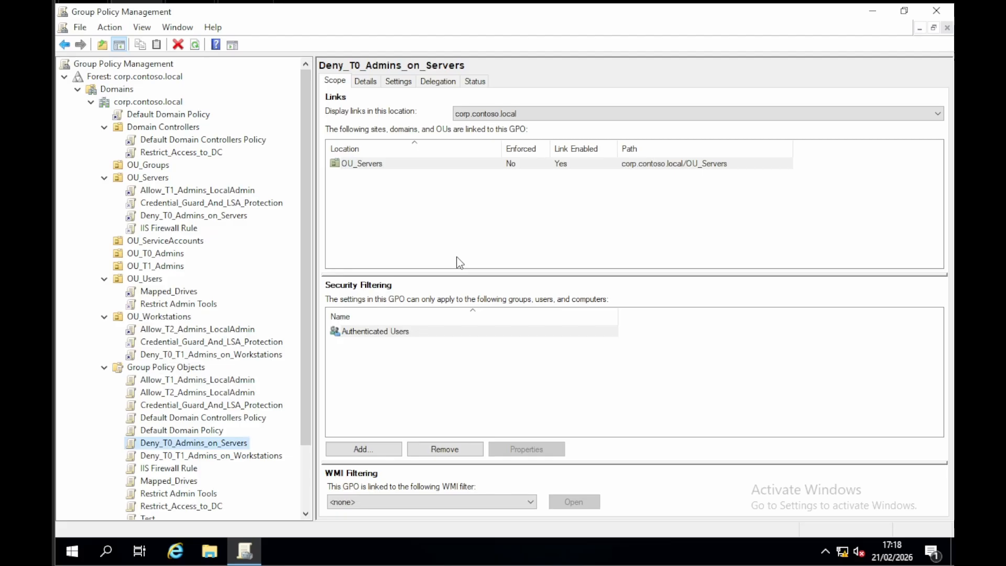
pyautogui.scroll(-1, 210, 419)
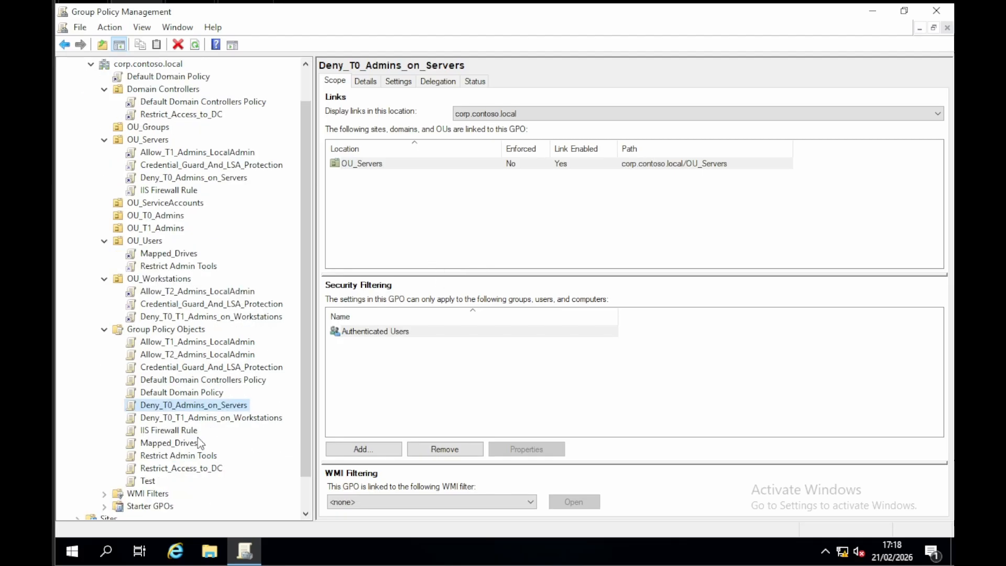
pyautogui.click(150, 478)
# Step: Link the existing Test GPO to the OU_Servers organizational unit
pyautogui.scroll(1, 164, 178)
pyautogui.click(159, 178)
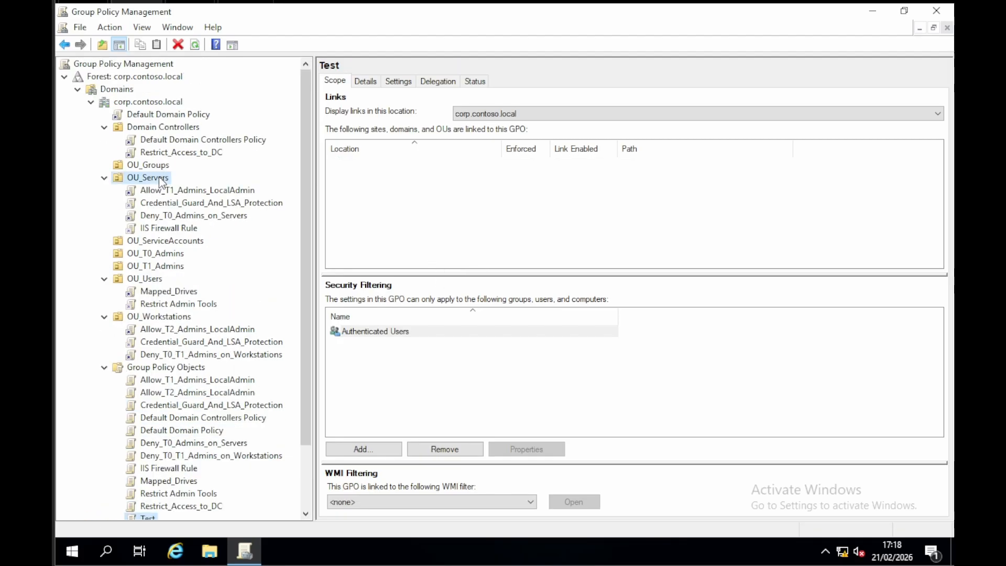
pyautogui.rightClick(159, 177)
pyautogui.click(206, 202)
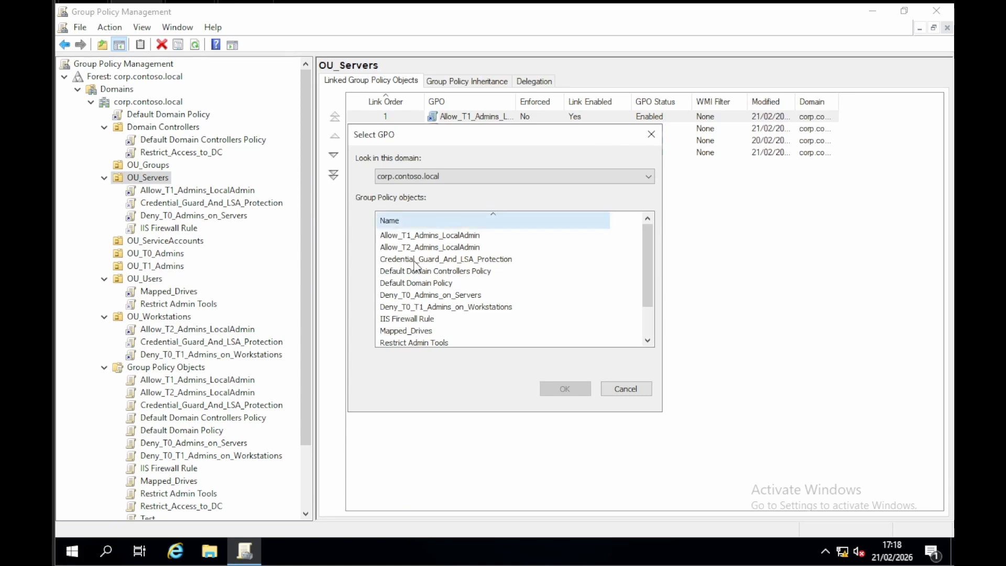
pyautogui.scroll(-1, 438, 294)
pyautogui.doubleClick(391, 331)
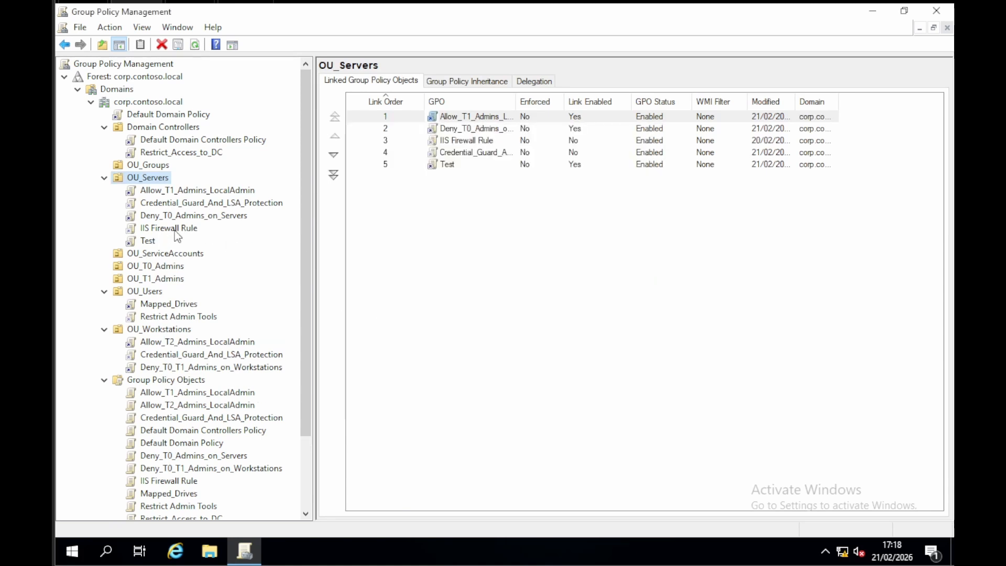
# Step: Disable the Test GPO's link under OU_Servers
pyautogui.click(148, 242)
pyautogui.rightClick(147, 242)
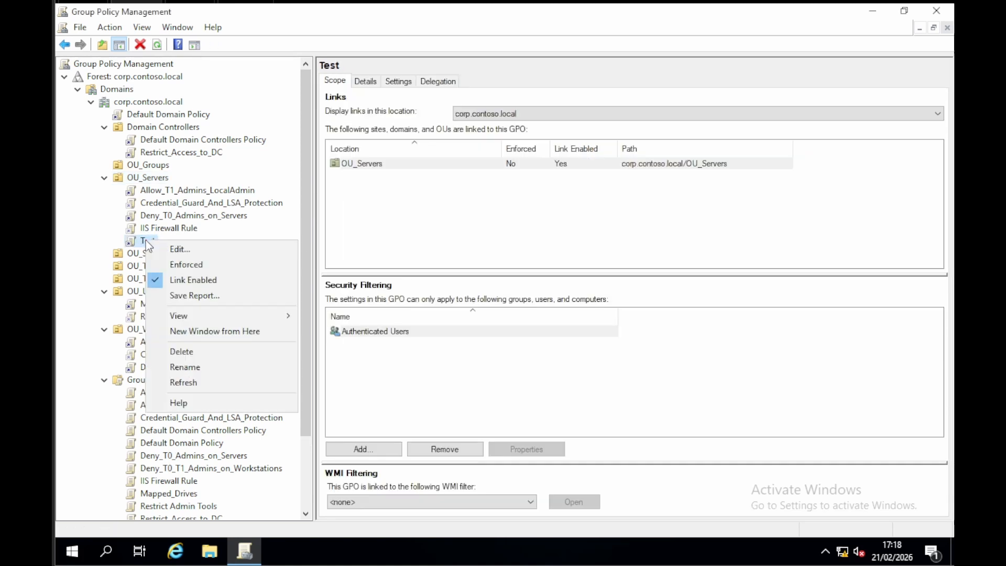
pyautogui.click(213, 283)
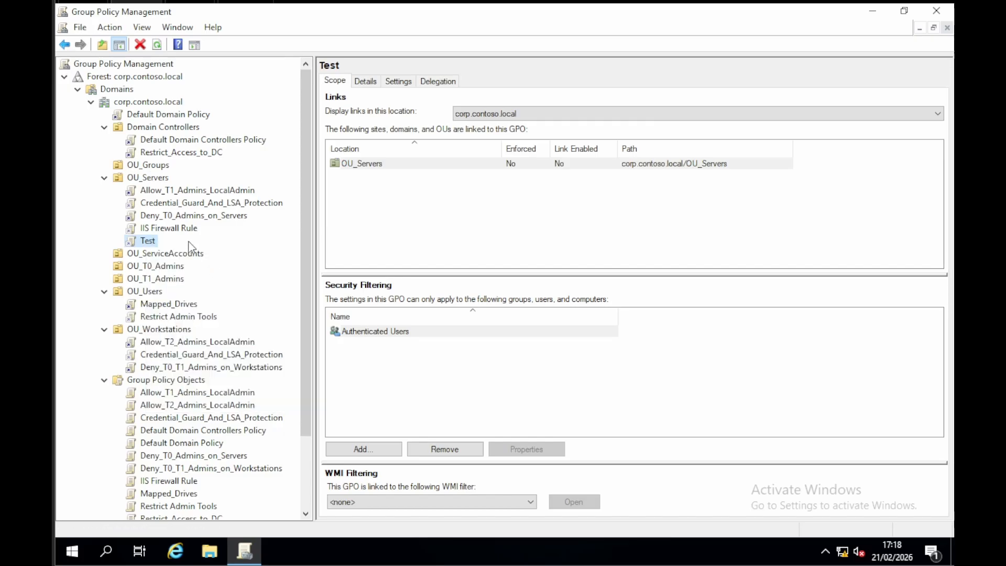
# Step: Open the Test GPO for editing and display the Policies folder under Computer Configuration
pyautogui.rightClick(149, 241)
pyautogui.click(180, 254)
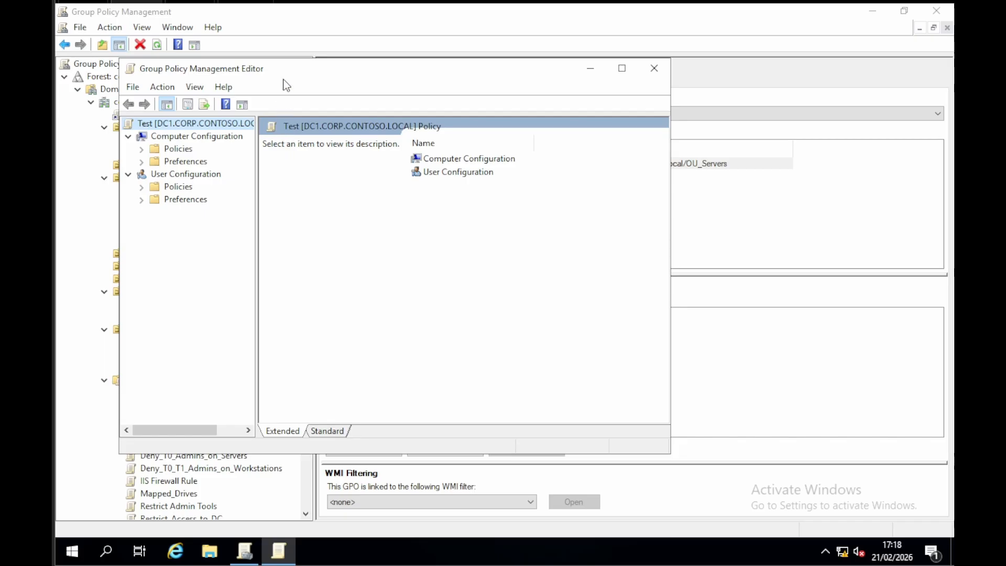
pyautogui.moveTo(285, 73)
pyautogui.mouseDown()
pyautogui.moveTo(286, 87)
pyautogui.moveTo(298, 81)
pyautogui.mouseUp()
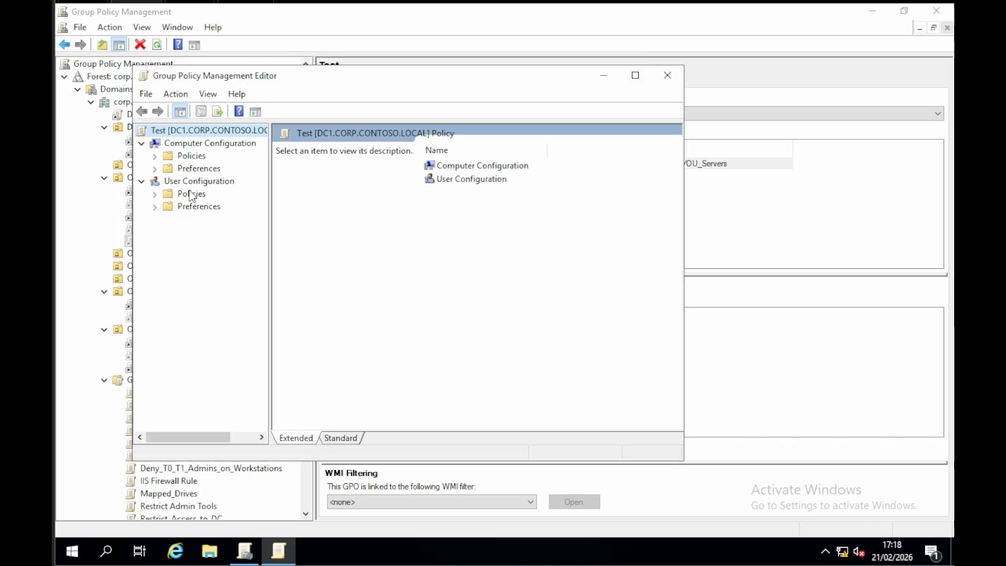
pyautogui.click(155, 156)
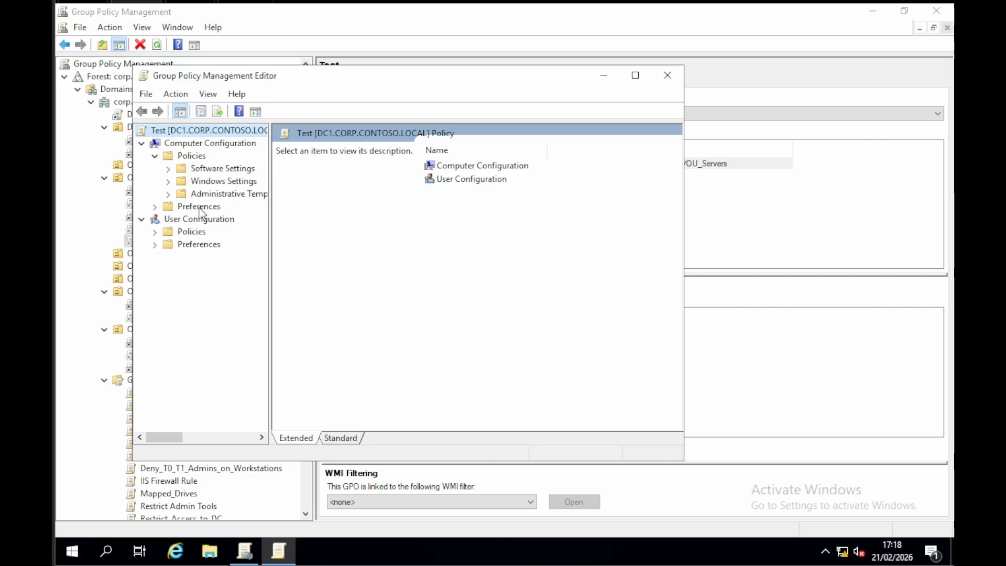
pyautogui.click(195, 158)
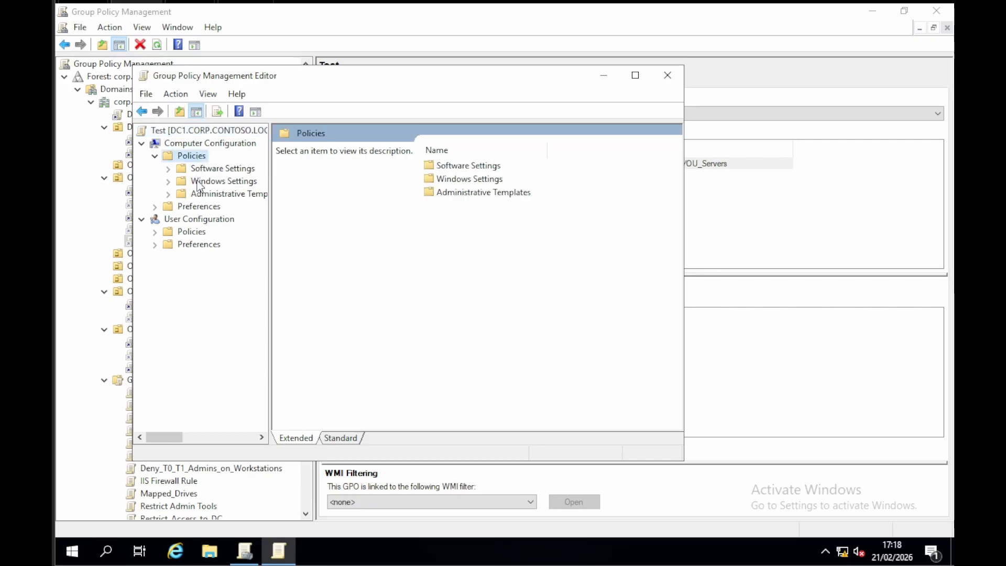
# Step: Browse the Computer Configuration preferences, and expand Control Panel Settings and Windows Settings under the User Configuration preferences
pyautogui.click(202, 209)
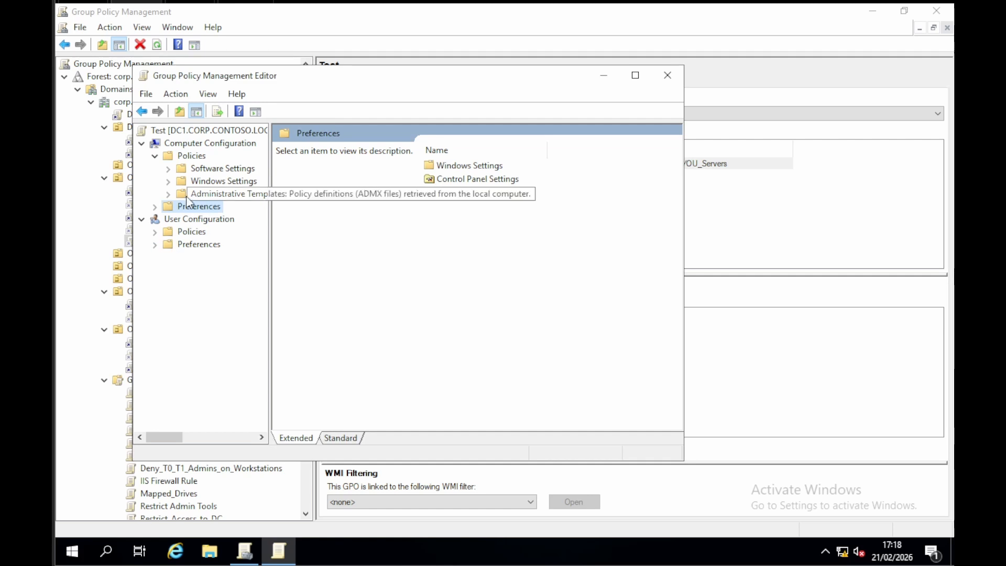
pyautogui.click(155, 244)
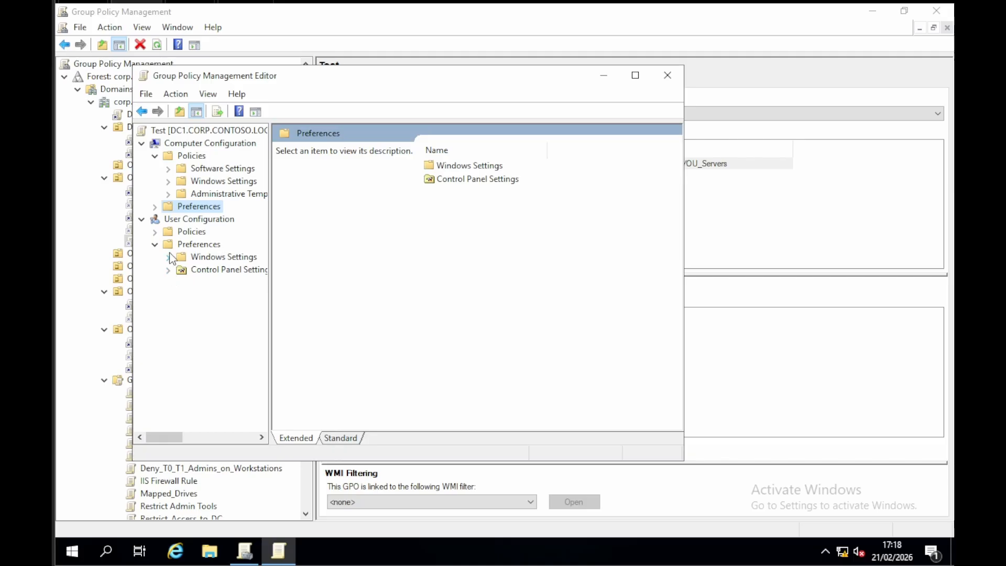
pyautogui.click(169, 267)
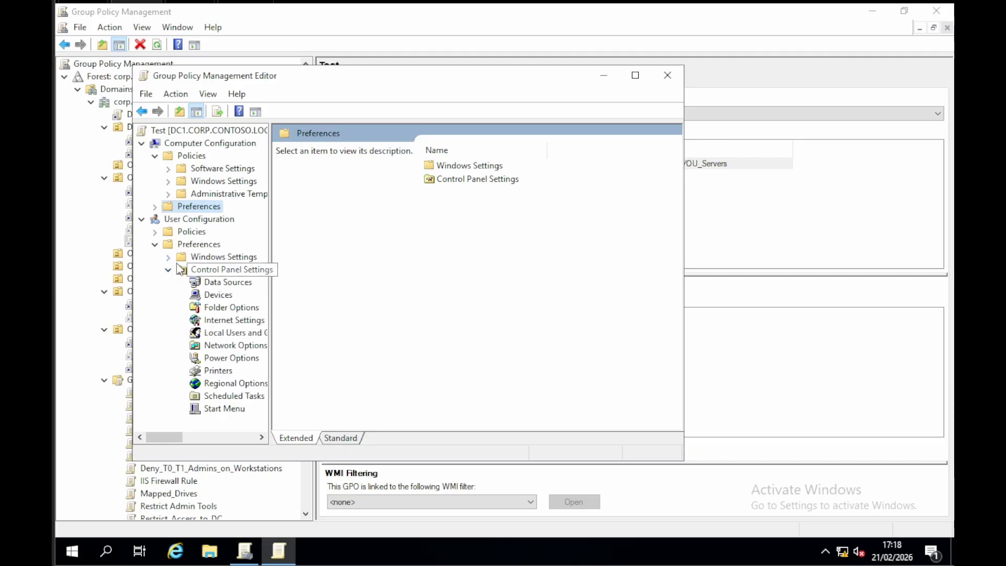
pyautogui.click(168, 256)
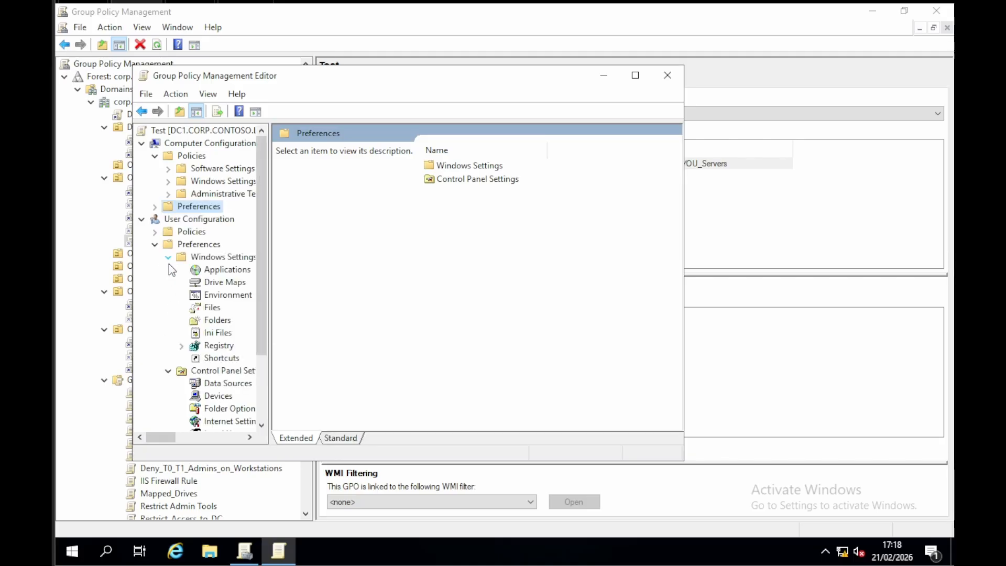
# Step: Display the Drive Maps preferences under User Configuration and look at the option for creating a new mapped drive
pyautogui.click(226, 282)
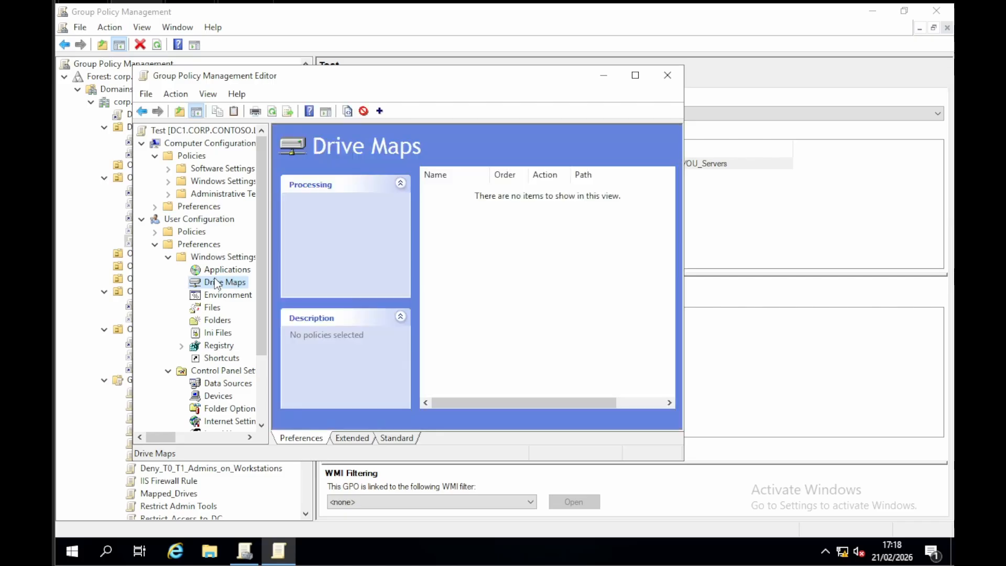
pyautogui.rightClick(225, 284)
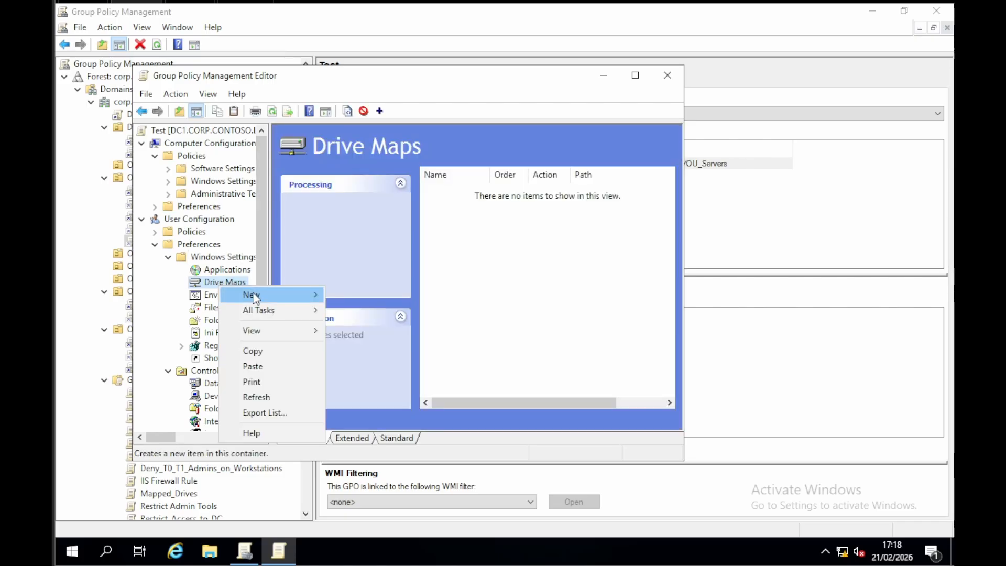
pyautogui.moveTo(248, 294)
pyautogui.click(371, 294)
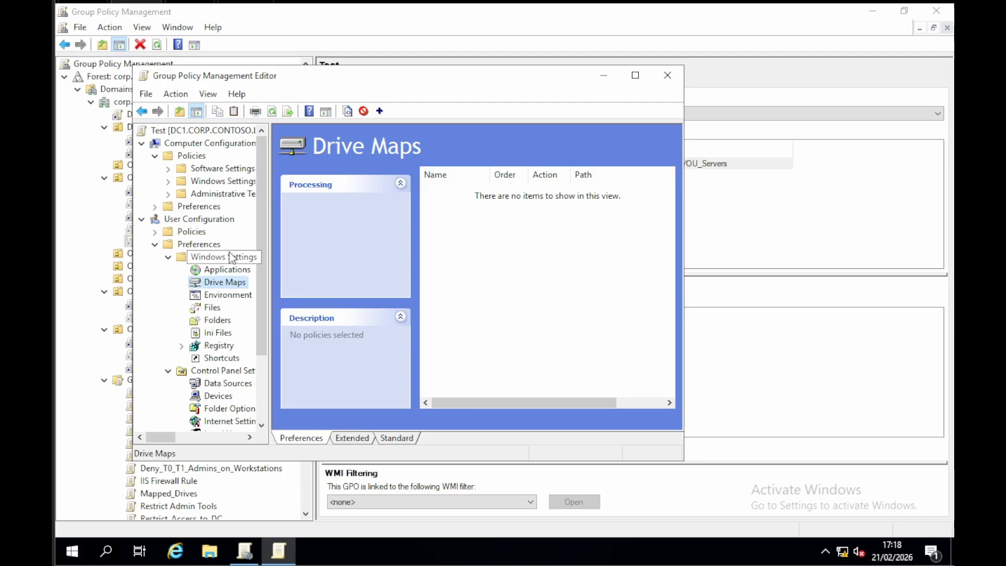
# Step: View the Registry preferences and the Control Panel Settings items, leaving only the top level of the User Configuration preferences expanded
pyautogui.click(217, 346)
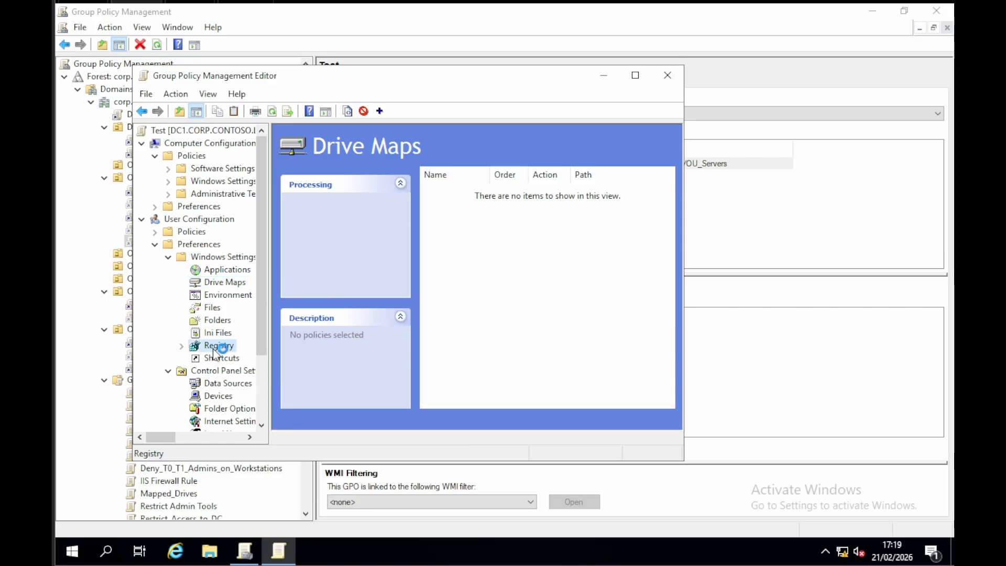
pyautogui.scroll(-2, 247, 314)
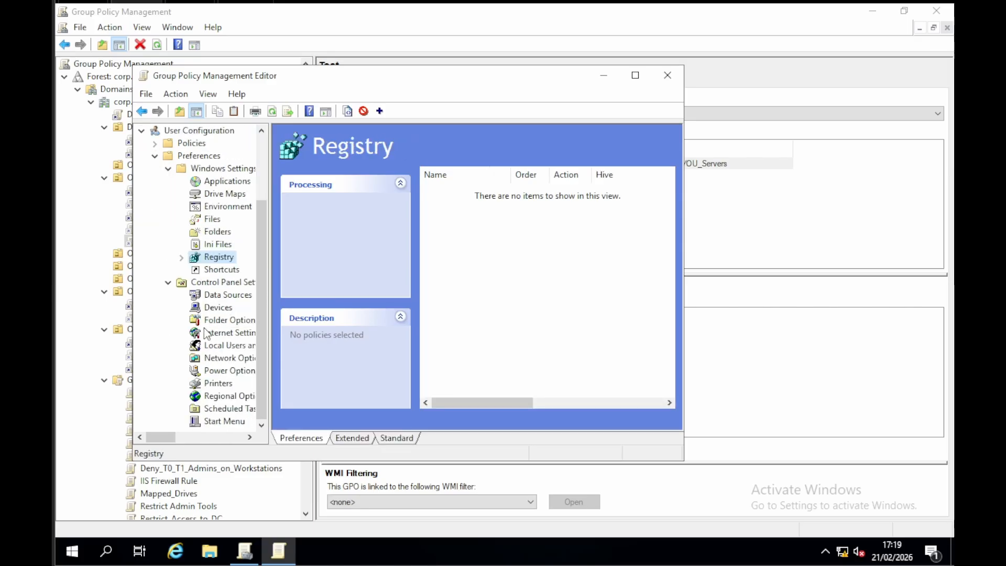
pyautogui.scroll(2, 207, 333)
pyautogui.doubleClick(167, 244)
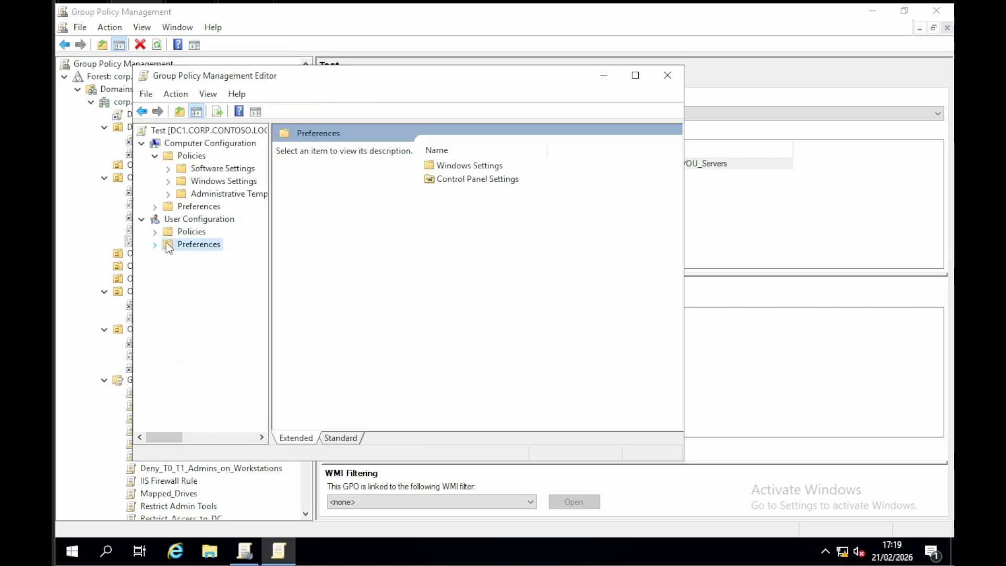
pyautogui.click(155, 244)
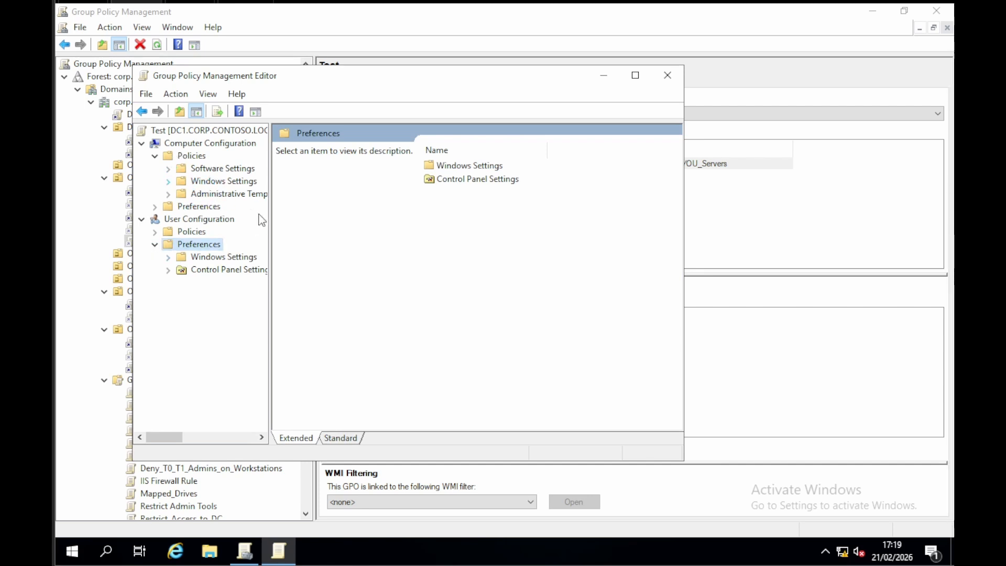
# Step: Review the User Rights Assignment policies in the computer's Local Policies, including local and Remote Desktop Services logon rights
pyautogui.click(180, 233)
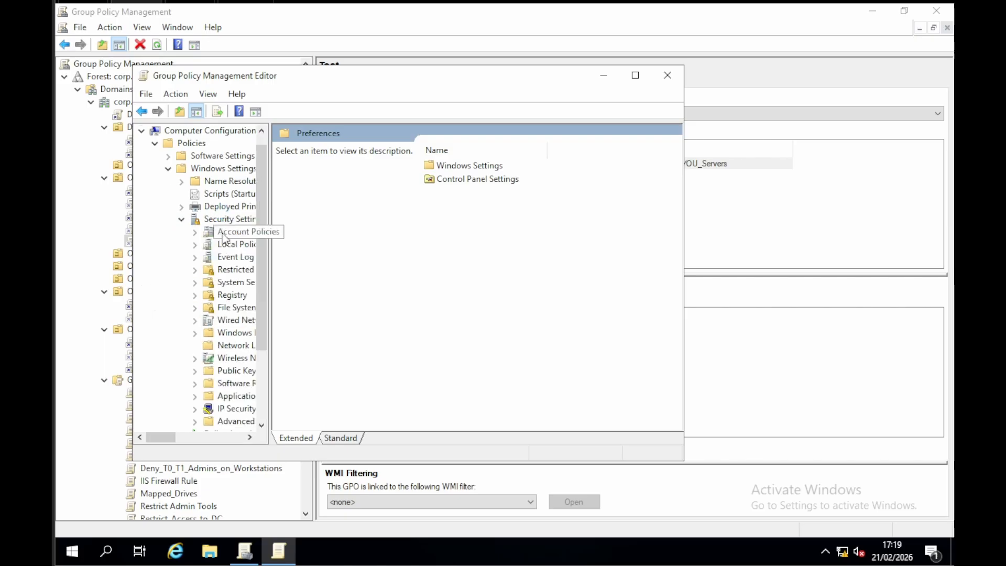
pyautogui.click(237, 245)
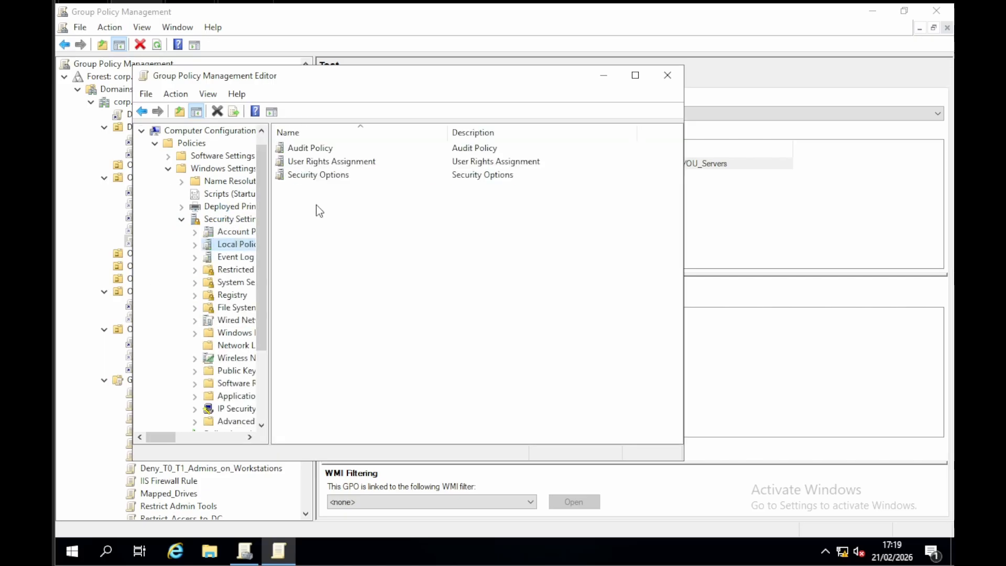
pyautogui.doubleClick(321, 163)
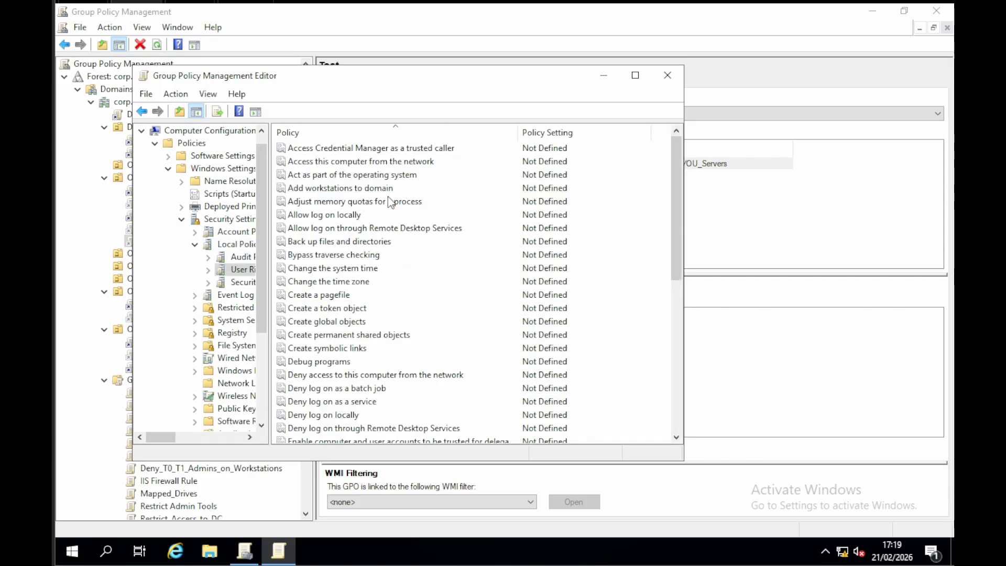
pyautogui.click(319, 214)
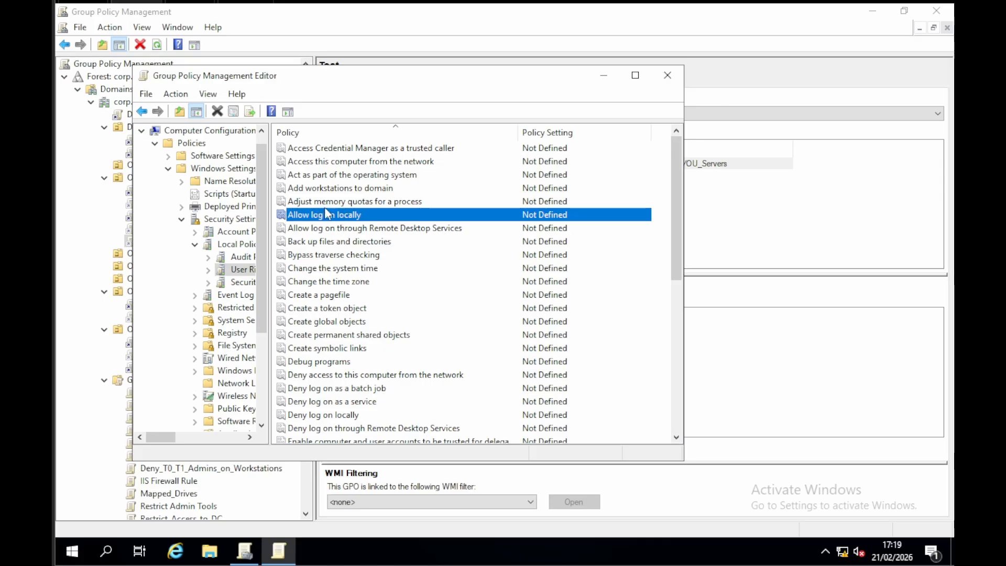
pyautogui.click(376, 230)
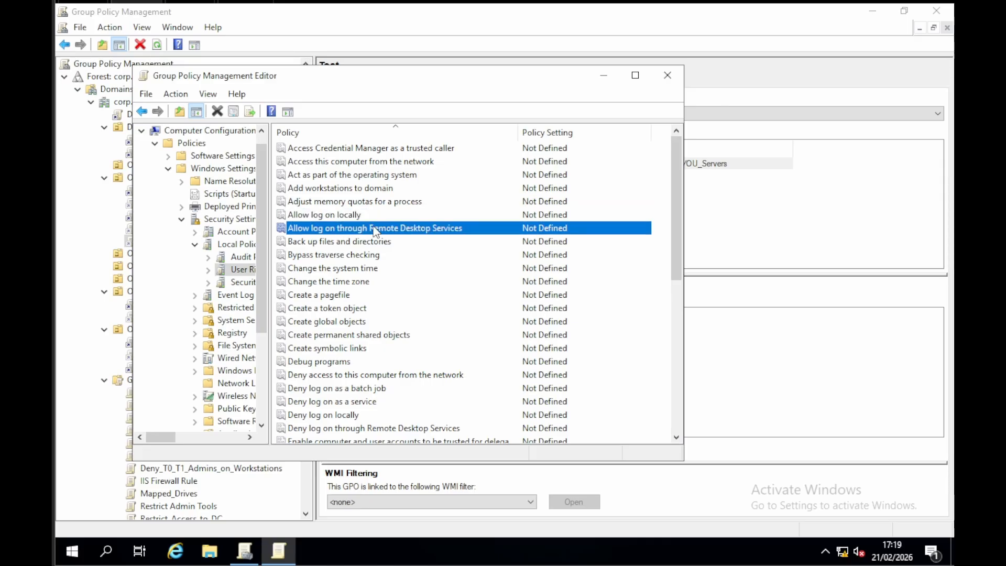
pyautogui.scroll(-8, 372, 236)
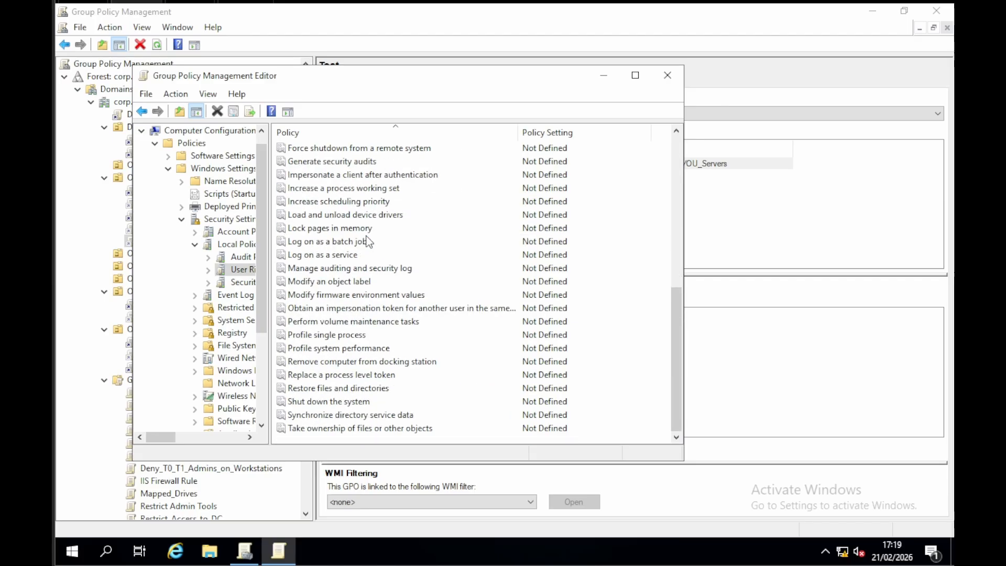
# Step: Browse the Security Options down to the Network security policies and widen the Policy column to read their full names
pyautogui.click(264, 283)
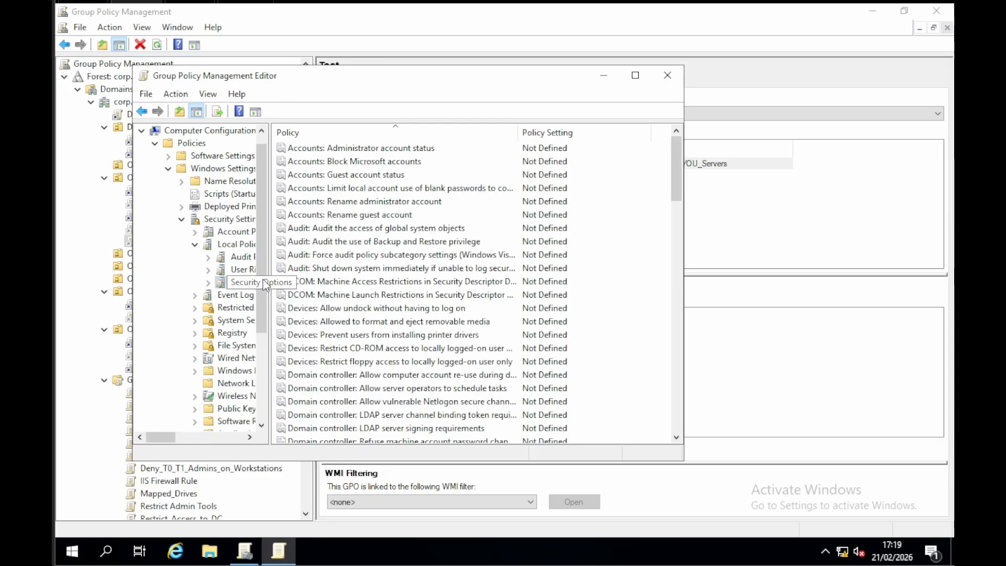
pyautogui.scroll(-8, 383, 273)
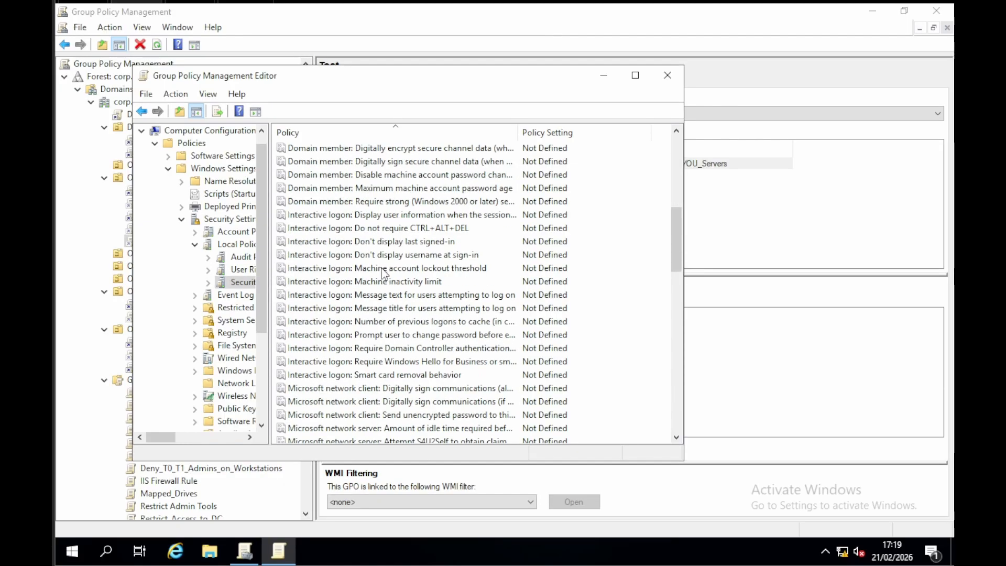
pyautogui.scroll(-14, 399, 289)
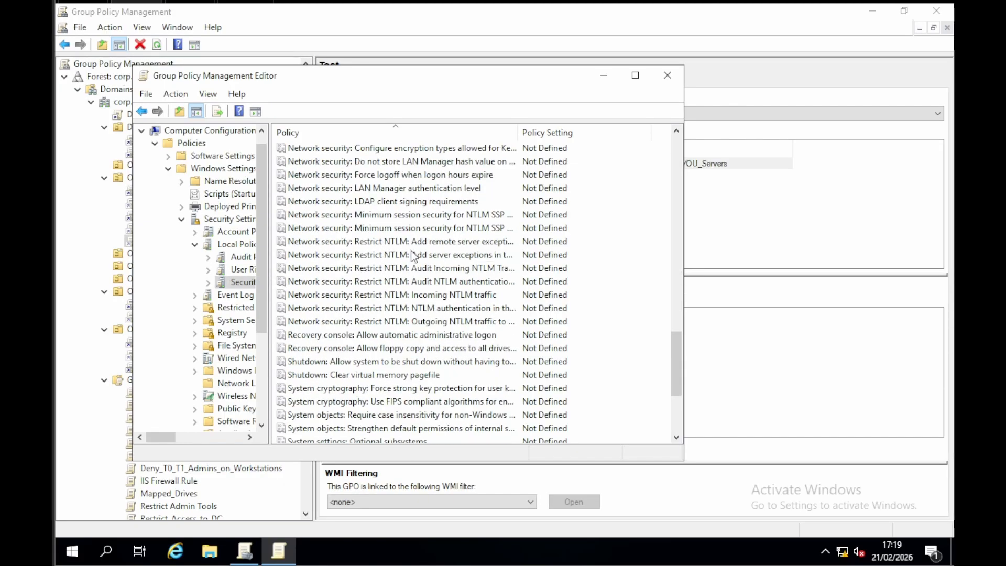
pyautogui.click(394, 245)
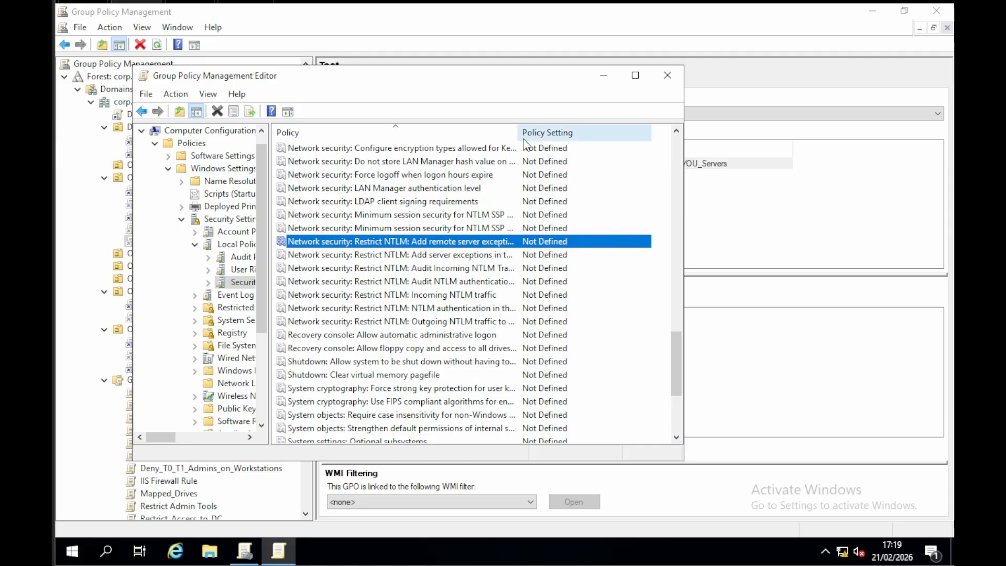
pyautogui.moveTo(521, 138); pyautogui.dragTo(622, 151)
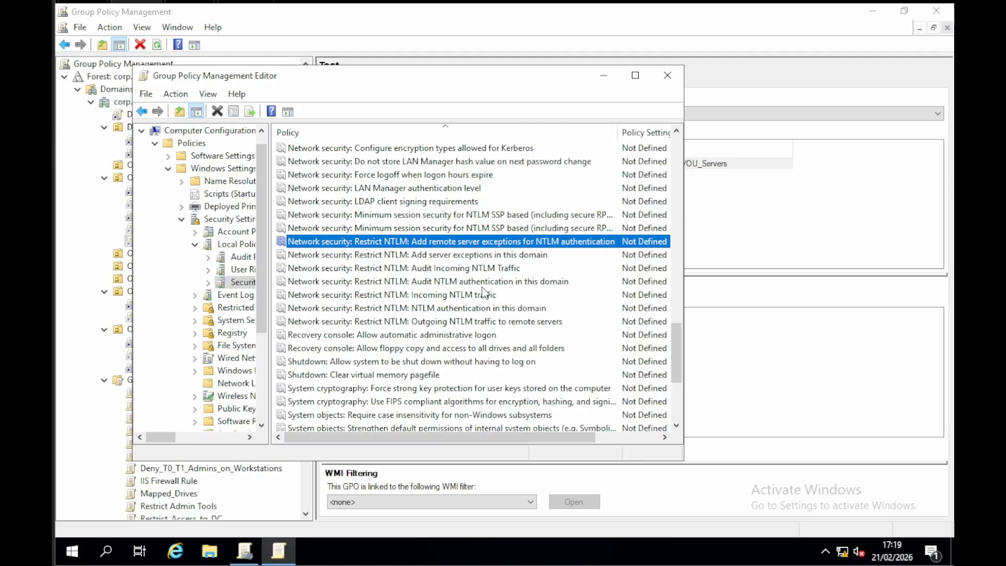
# Step: Examine the available levels of the LAN Manager authentication level policy, discard the definition, and close the Test GPO's editor
pyautogui.doubleClick(429, 190)
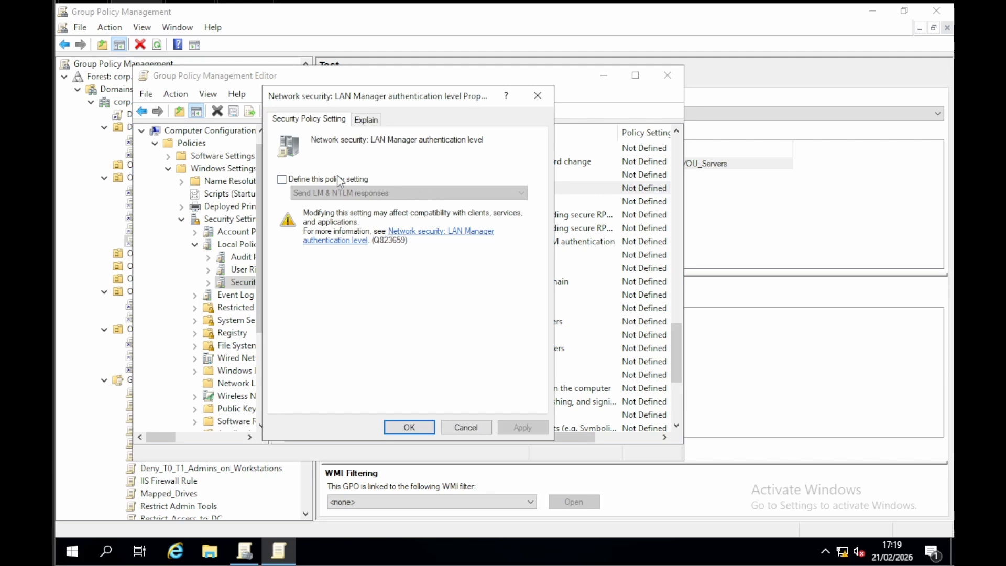
pyautogui.click(306, 181)
pyautogui.click(357, 194)
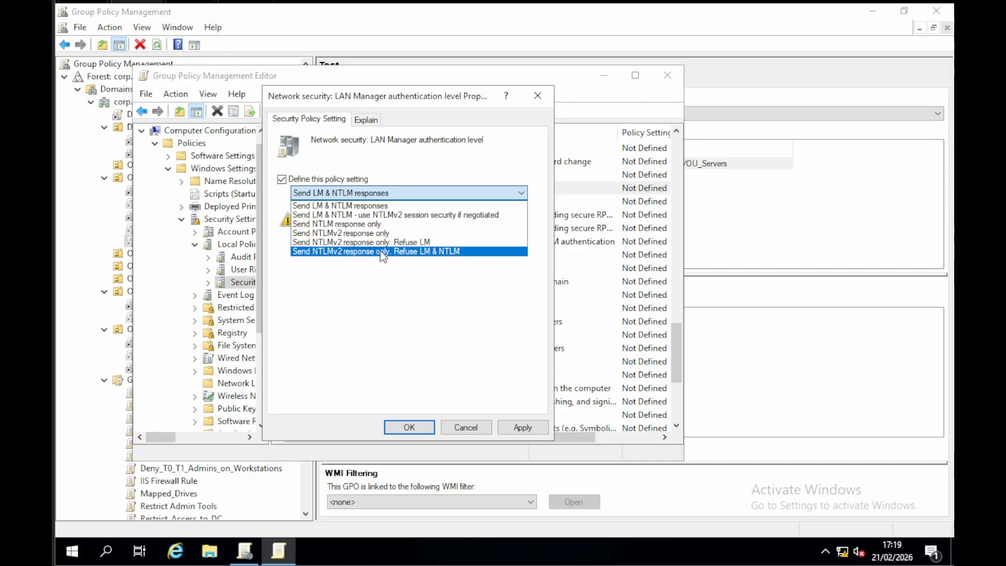
pyautogui.click(538, 96)
pyautogui.click(538, 95)
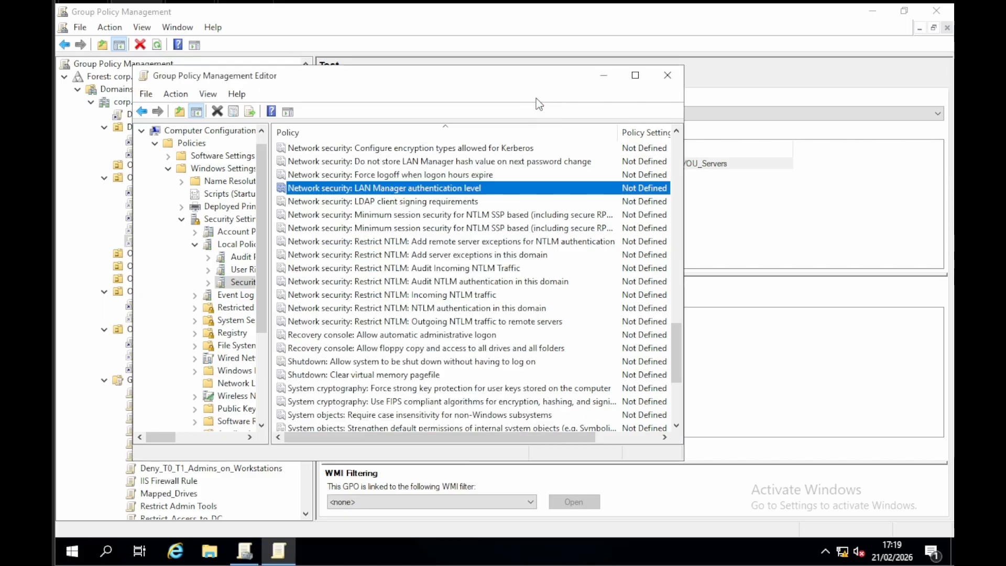
pyautogui.click(667, 76)
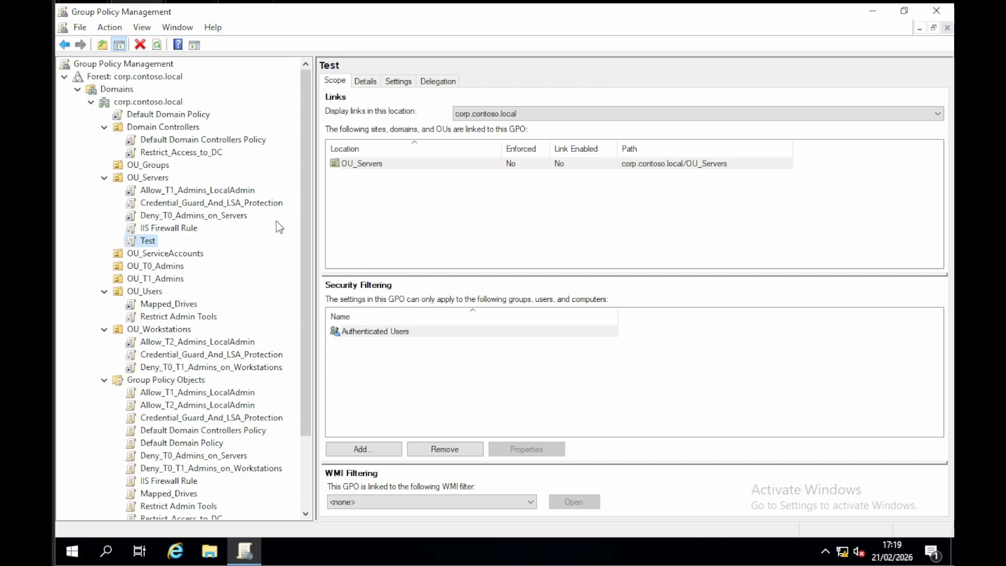
# Step: Review the GPOs linked to Domain Controllers and OU_Servers, and the scope of the Default Domain Policy
pyautogui.click(163, 128)
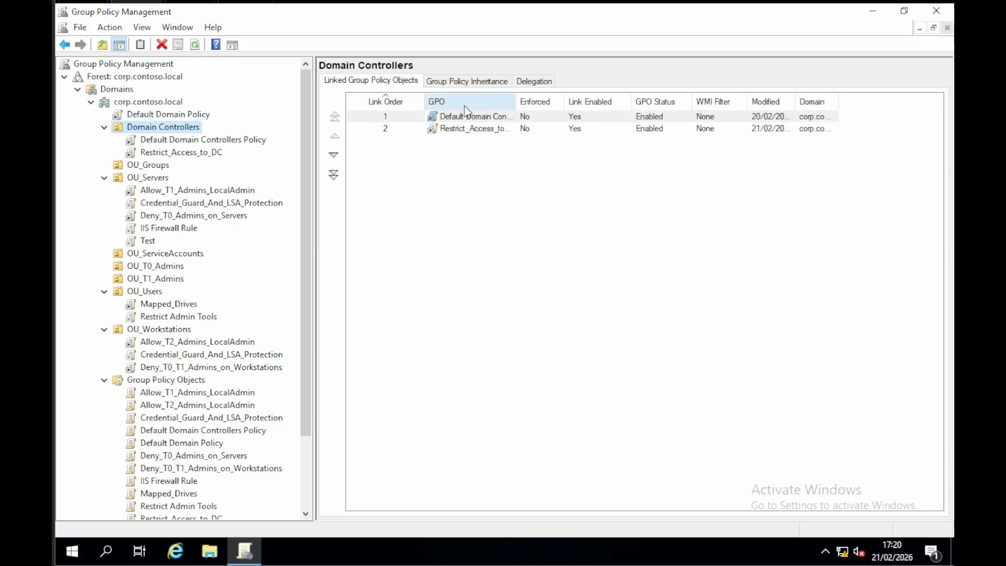
pyautogui.click(150, 180)
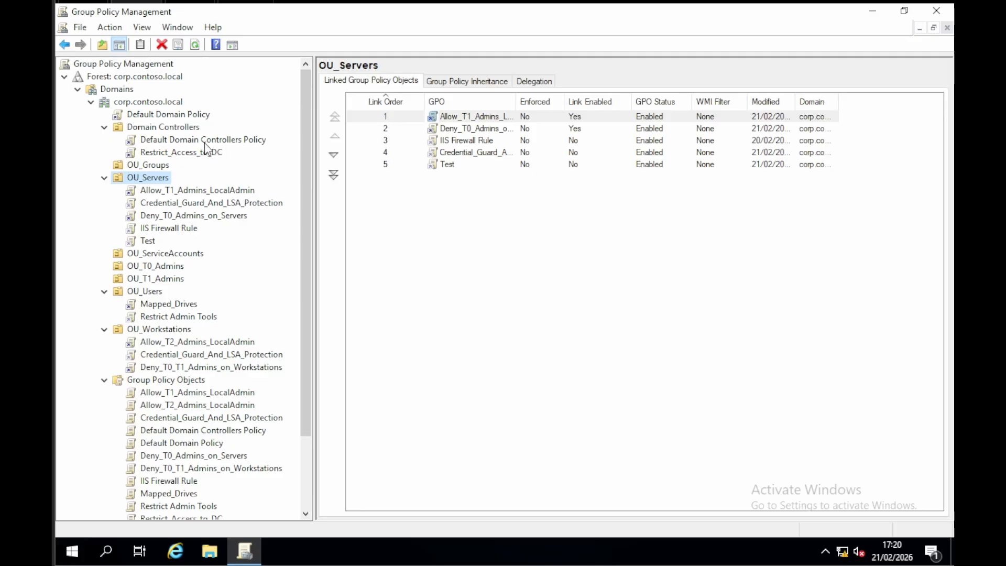
pyautogui.click(176, 115)
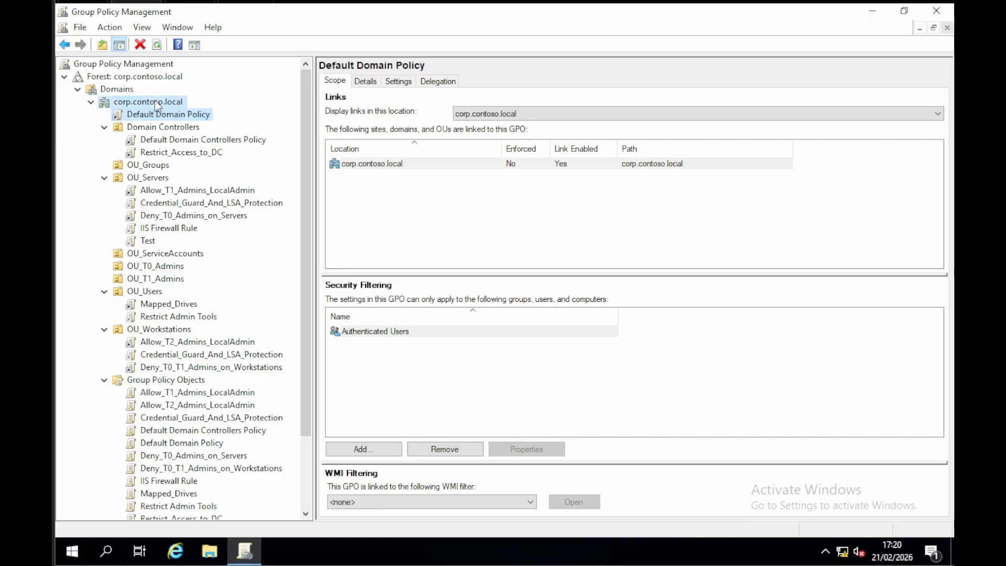
pyautogui.click(157, 102)
pyautogui.click(159, 112)
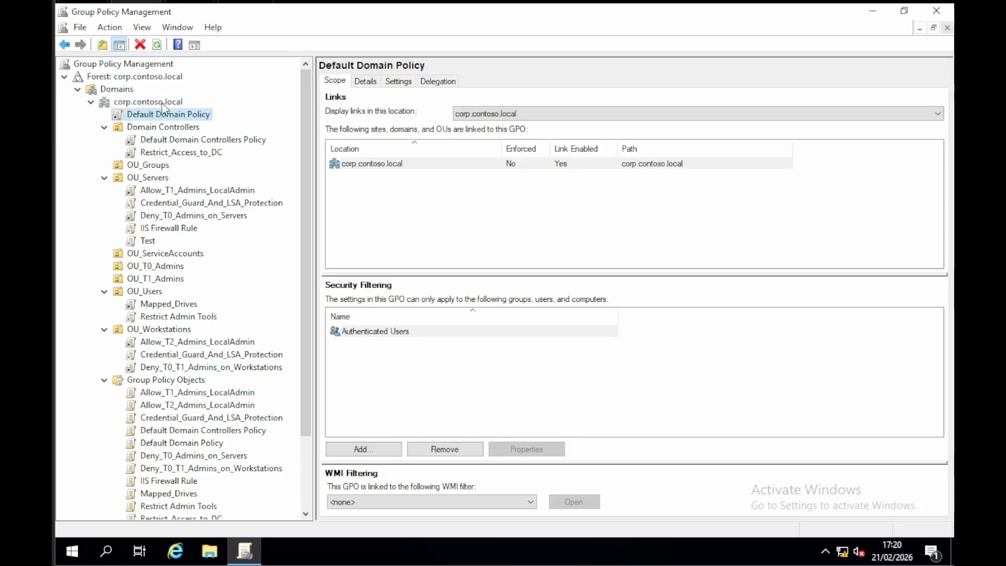
# Step: Create a GPO named Password policy linked to the corp.contoso.local domain and select its link
pyautogui.rightClick(160, 104)
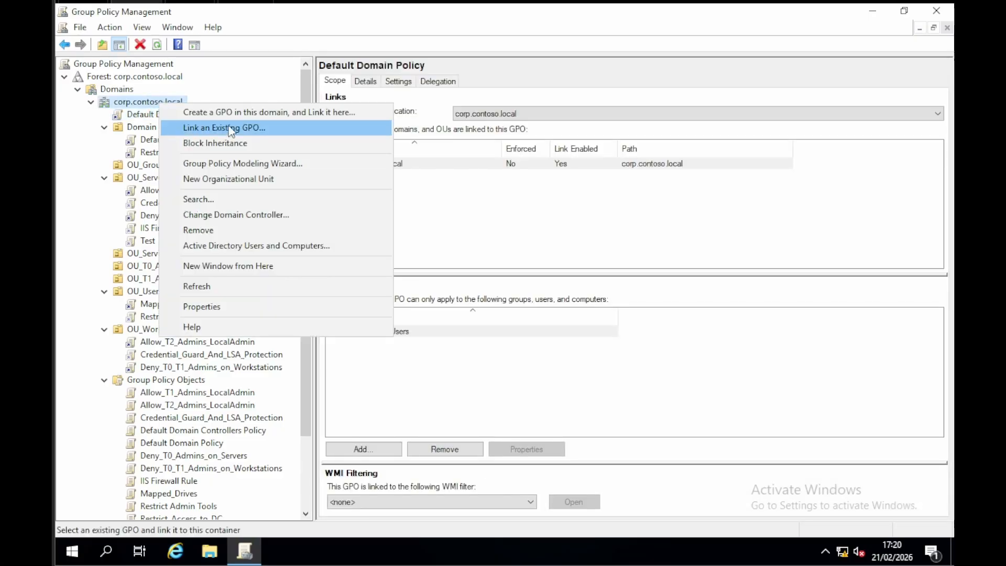
pyautogui.click(245, 115)
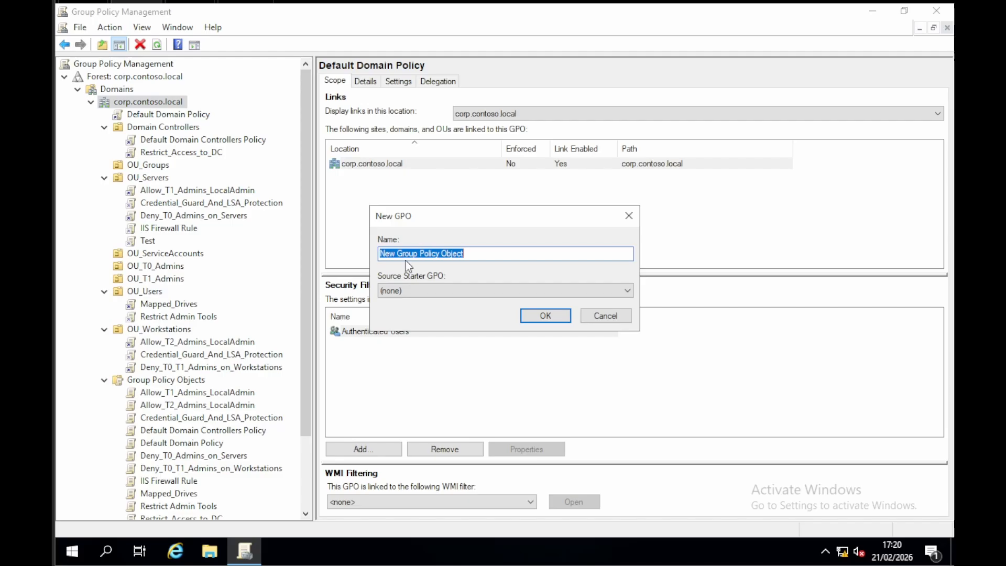
pyautogui.write('Pas')
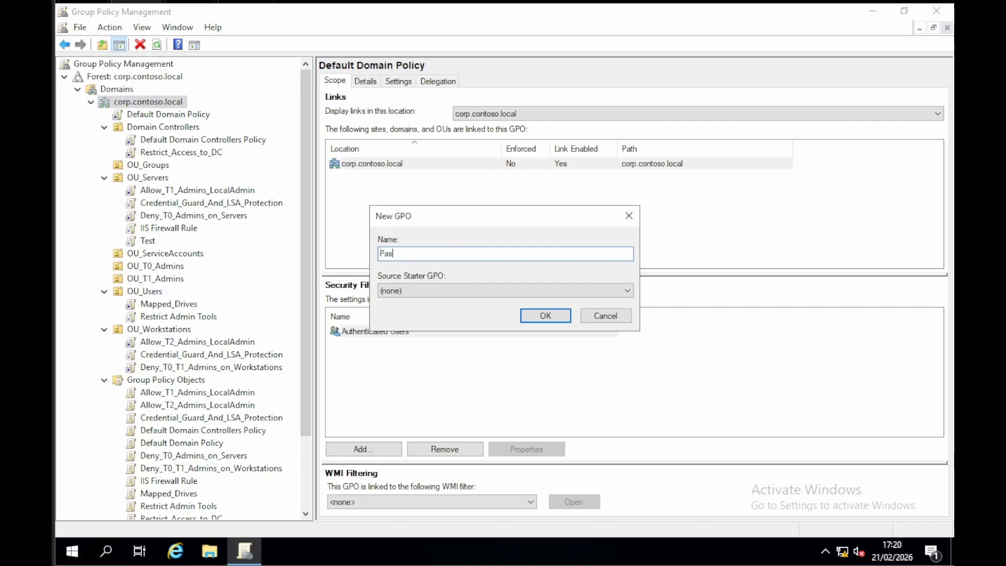
pyautogui.write('sword policy')
pyautogui.press('Return')
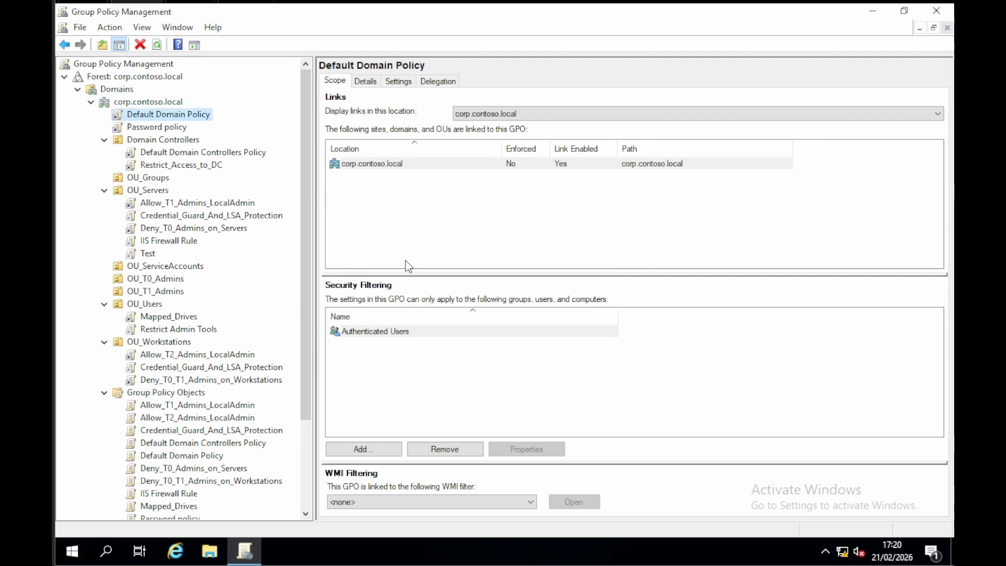
pyautogui.click(147, 128)
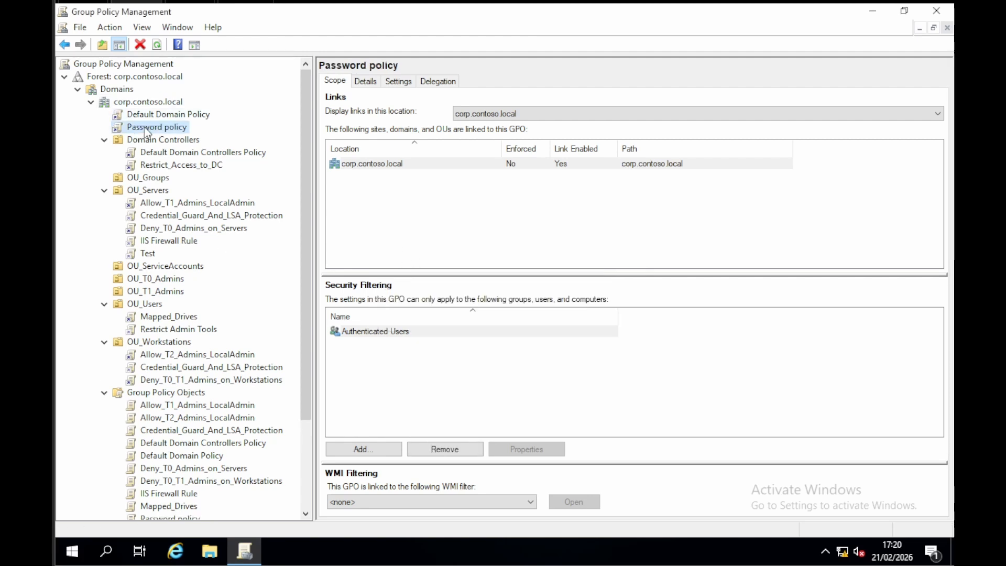
# Step: Open the domain-linked Password policy GPO for editing and display the Password Policy settings under its computer Account Policies
pyautogui.rightClick(144, 128)
pyautogui.click(185, 137)
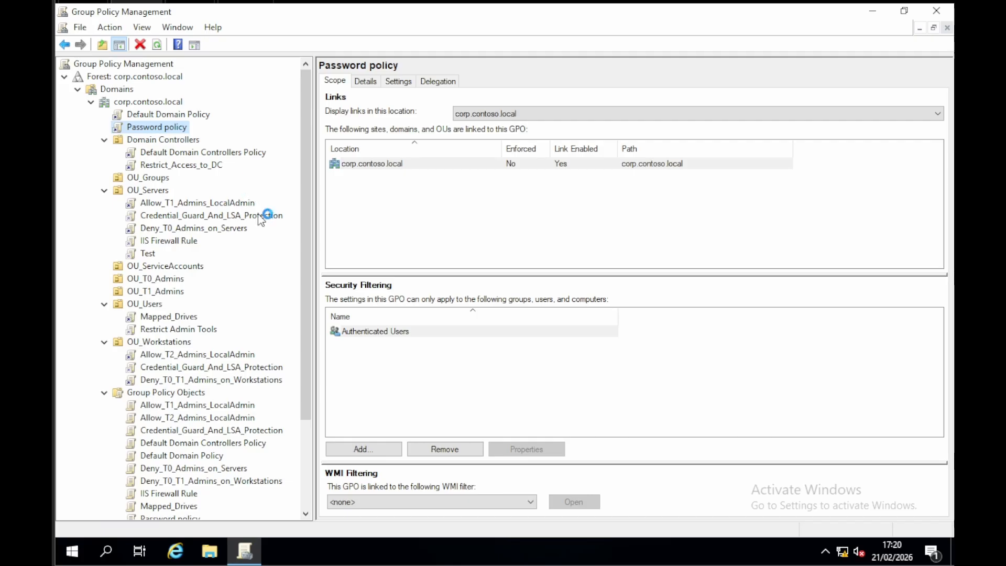
pyautogui.click(141, 149)
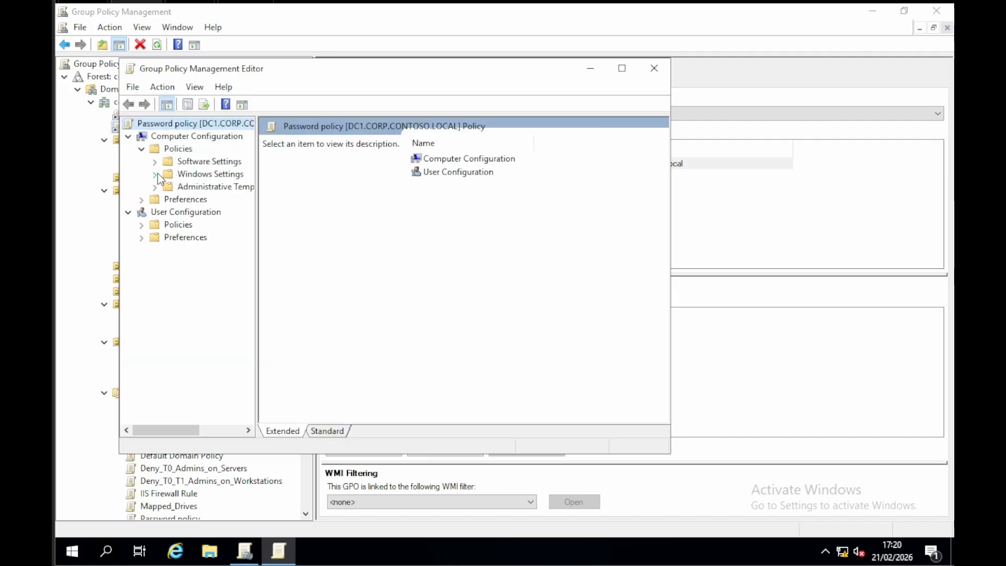
pyautogui.click(156, 174)
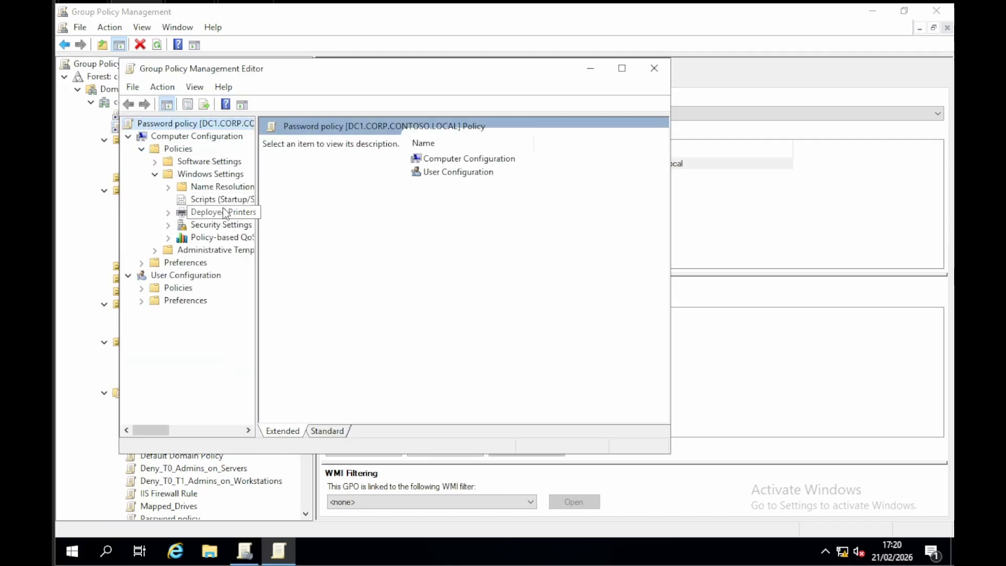
pyautogui.click(211, 226)
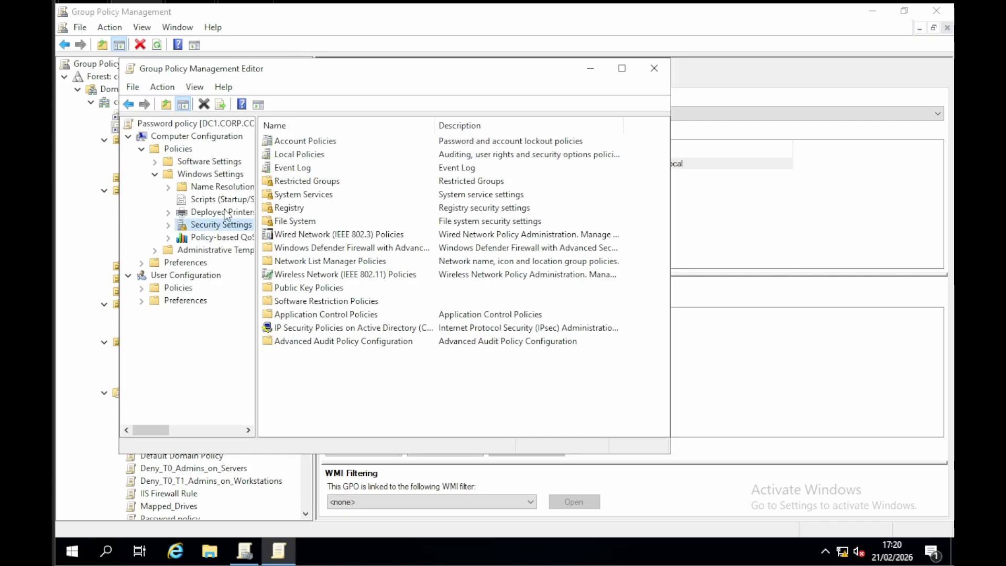
pyautogui.doubleClick(307, 142)
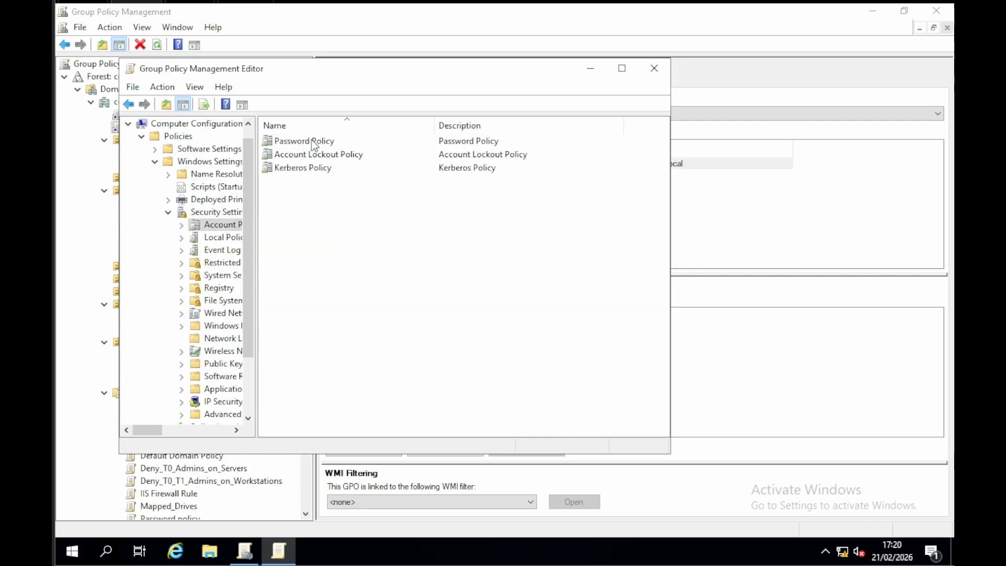
pyautogui.doubleClick(313, 142)
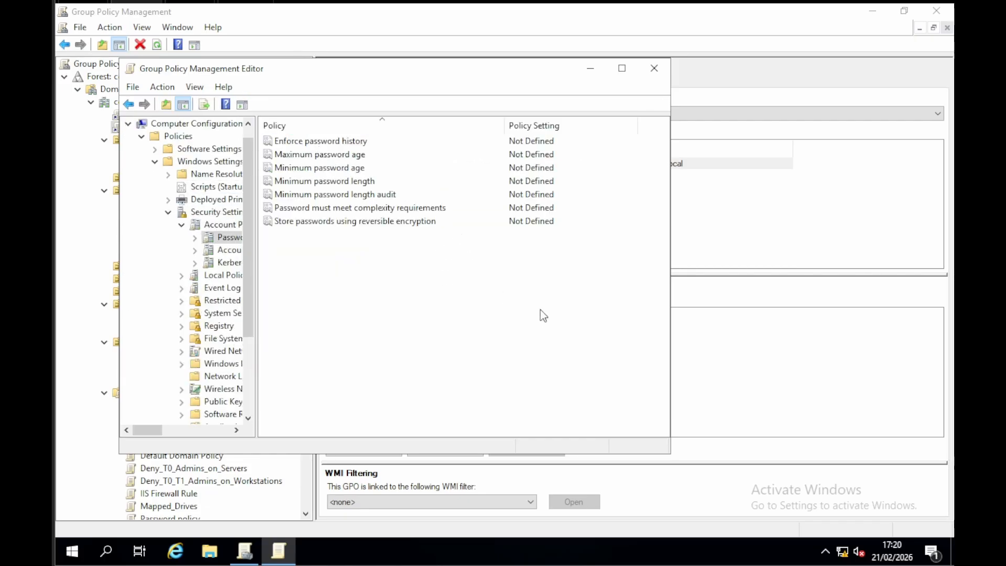
pyautogui.doubleClick(360, 183)
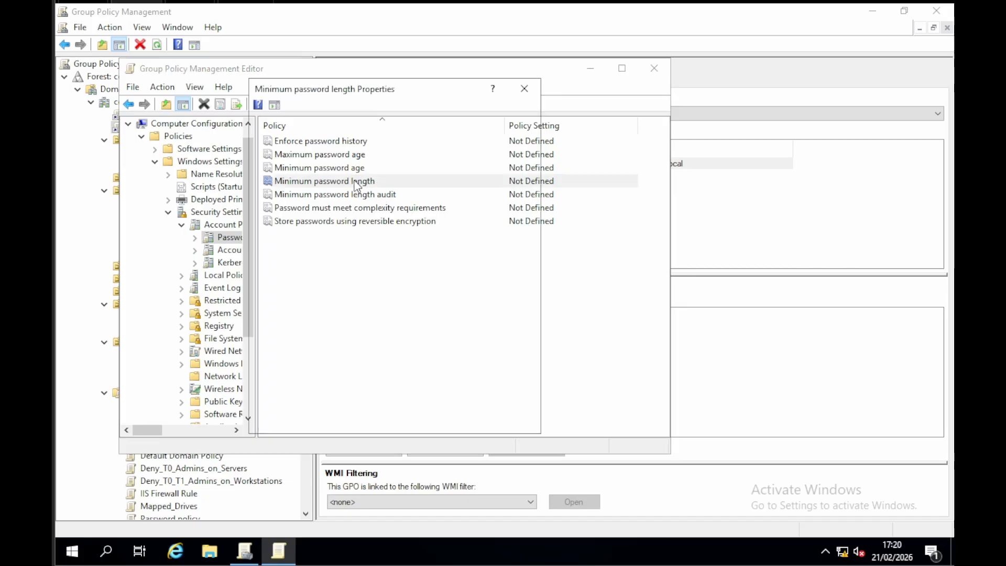
pyautogui.click(288, 167)
pyautogui.doubleClick(302, 198)
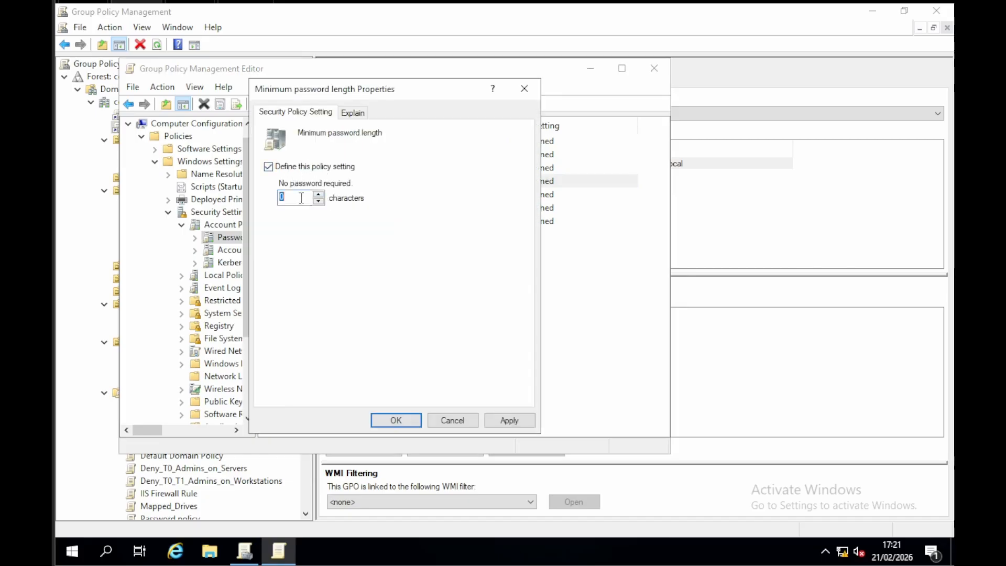
pyautogui.write('10')
pyautogui.click(454, 420)
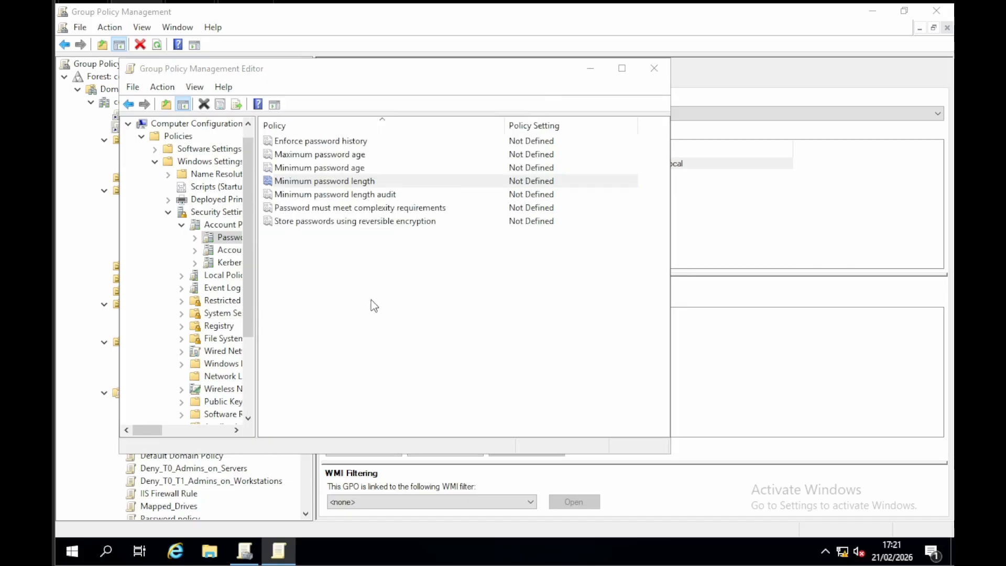
# Step: Define Minimum password length as 12 characters in the Password policy GPO and close its editor
pyautogui.doubleClick(328, 182)
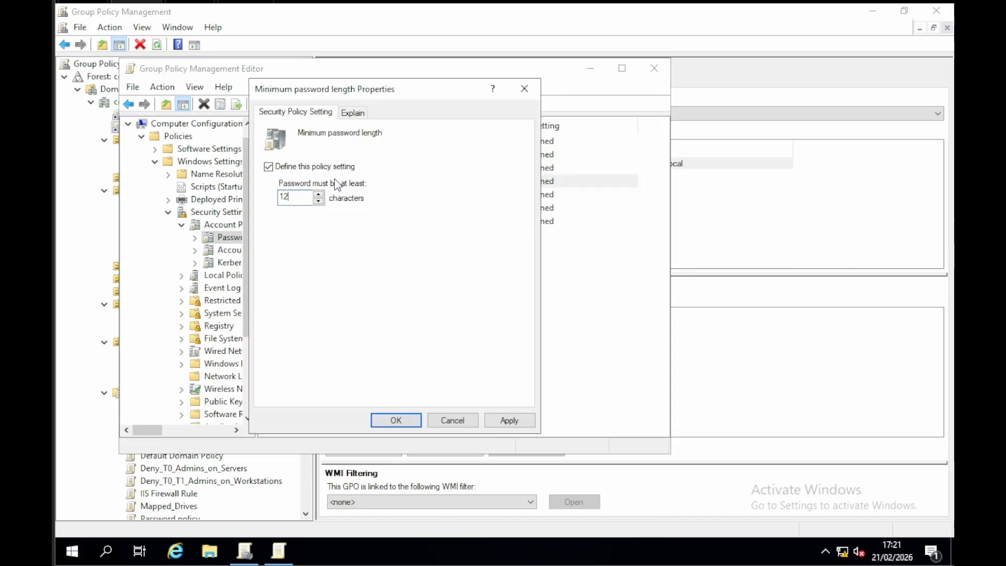
pyautogui.click(509, 421)
pyautogui.click(404, 426)
pyautogui.click(443, 335)
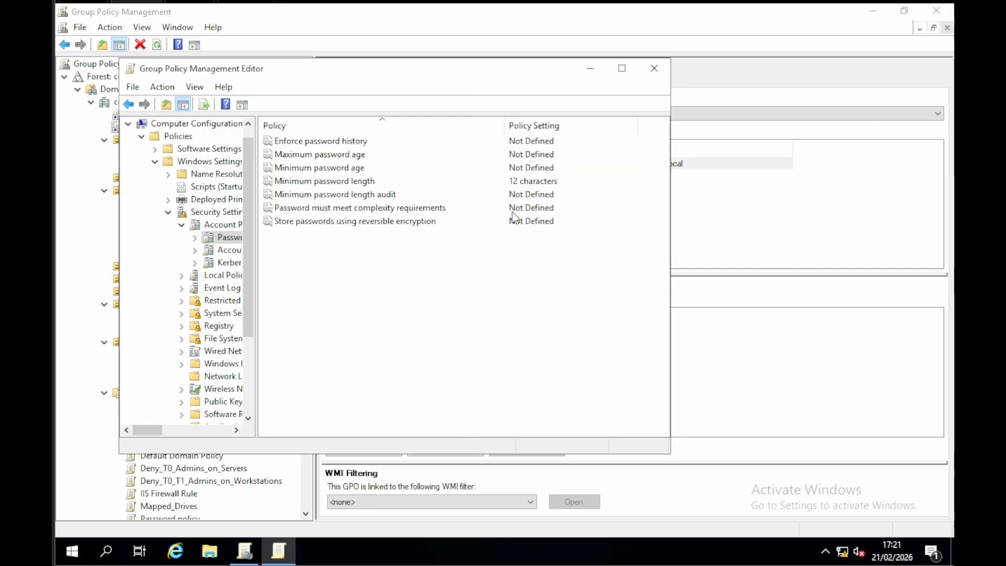
pyautogui.click(530, 182)
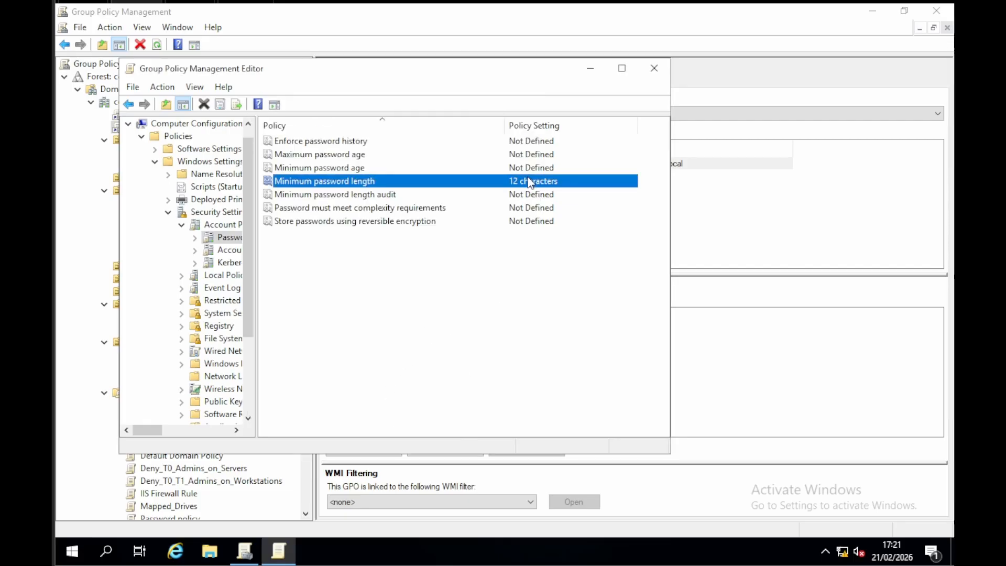
pyautogui.click(660, 71)
# Step: Compare the scope of the Default Domain Policy with that of the Password policy GPO
pyautogui.click(182, 116)
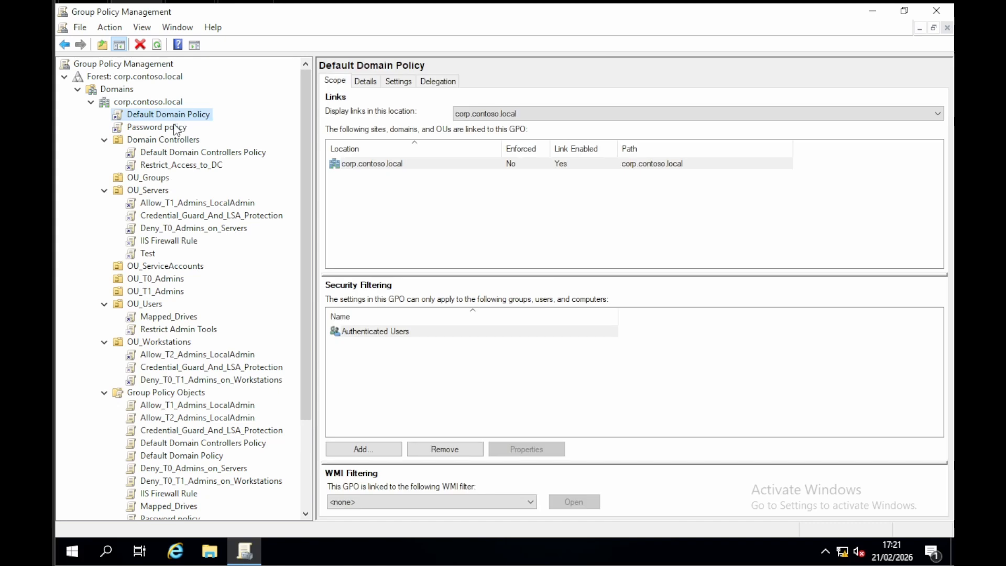
pyautogui.click(175, 129)
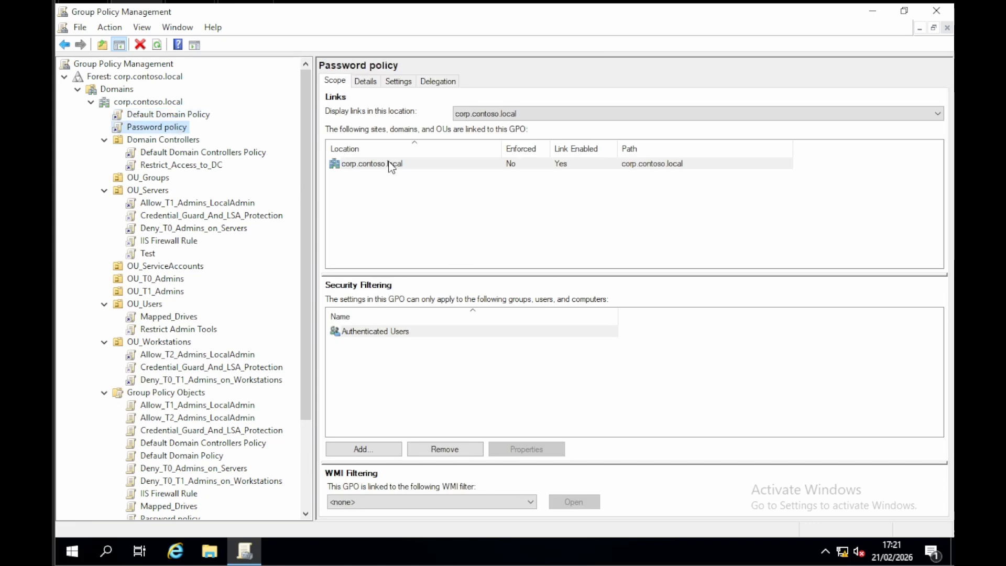
pyautogui.click(163, 115)
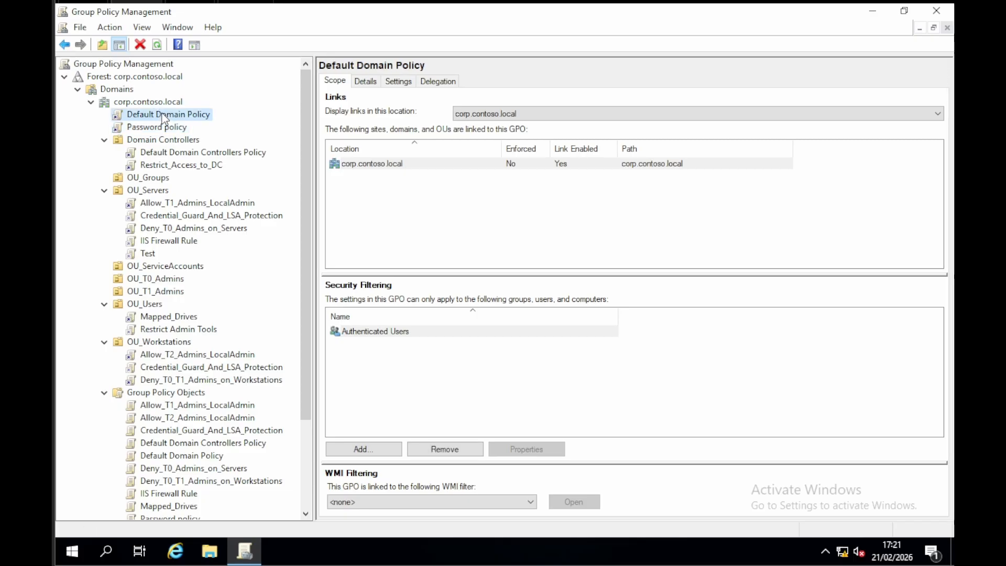
# Step: Open the Default Domain Policy for editing and display the Password Policy settings under its computer Account Policies
pyautogui.rightClick(139, 111)
pyautogui.click(131, 119)
pyautogui.rightClick(130, 117)
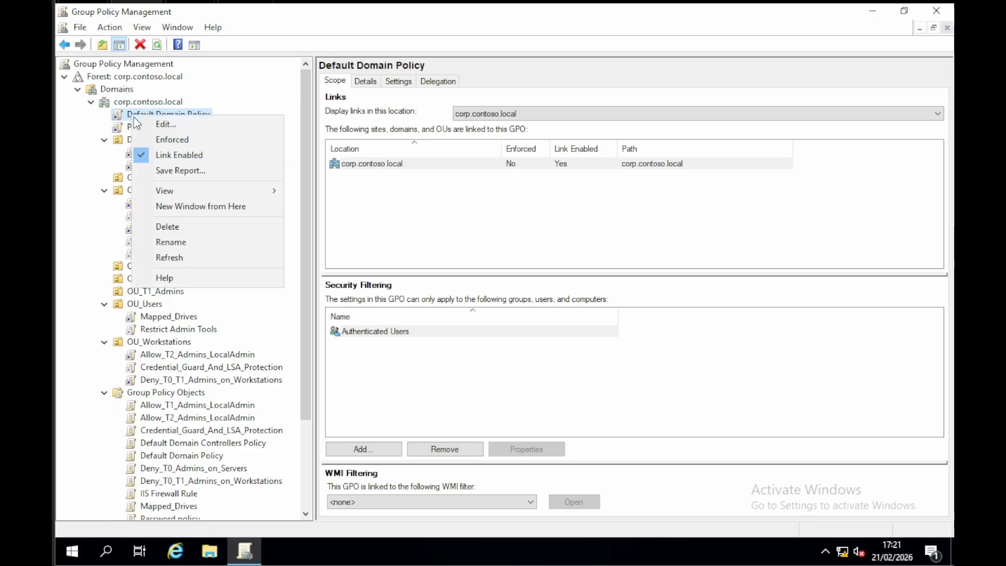
pyautogui.click(152, 125)
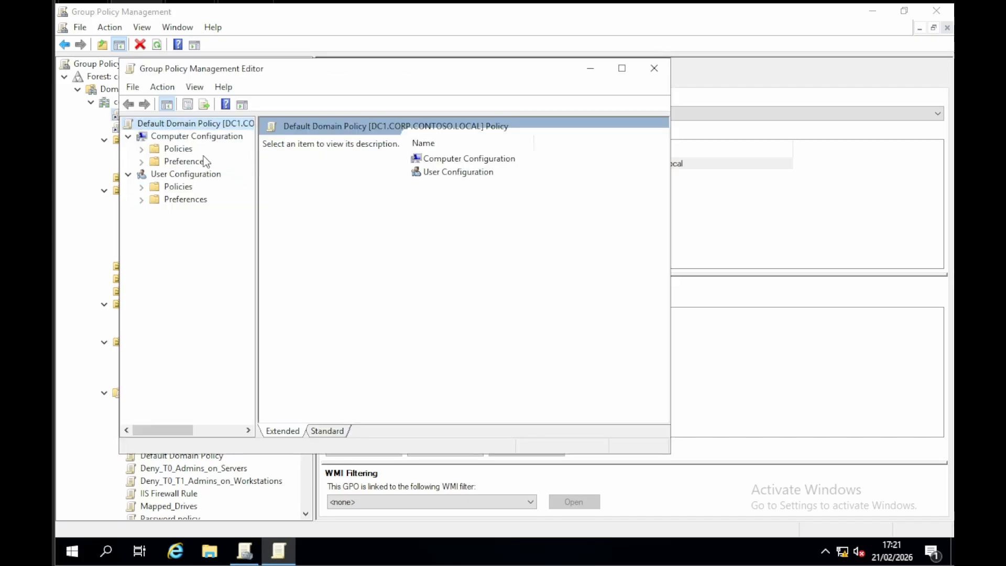
pyautogui.click(152, 149)
pyautogui.doubleClick(152, 150)
pyautogui.doubleClick(177, 175)
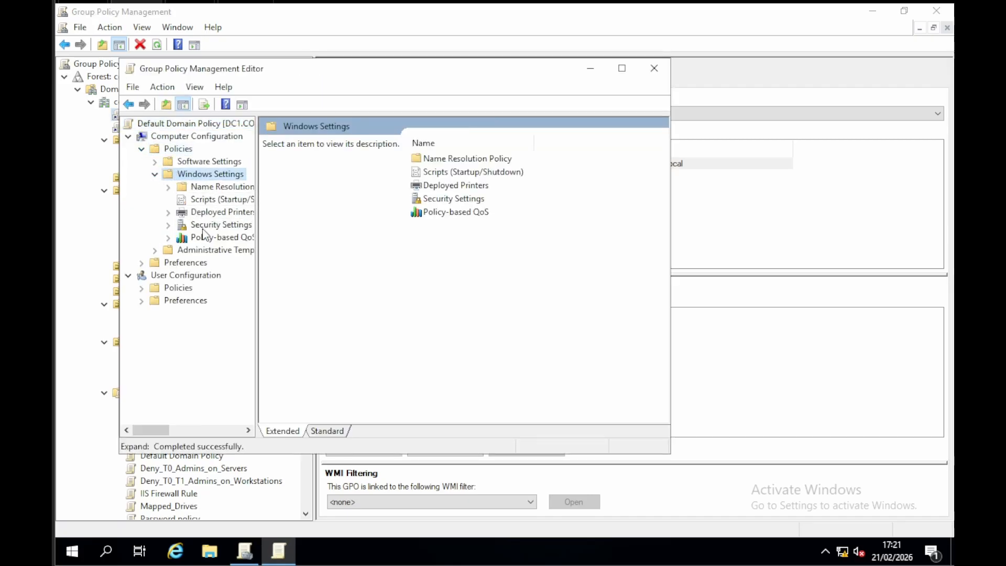
pyautogui.click(205, 227)
pyautogui.doubleClick(332, 142)
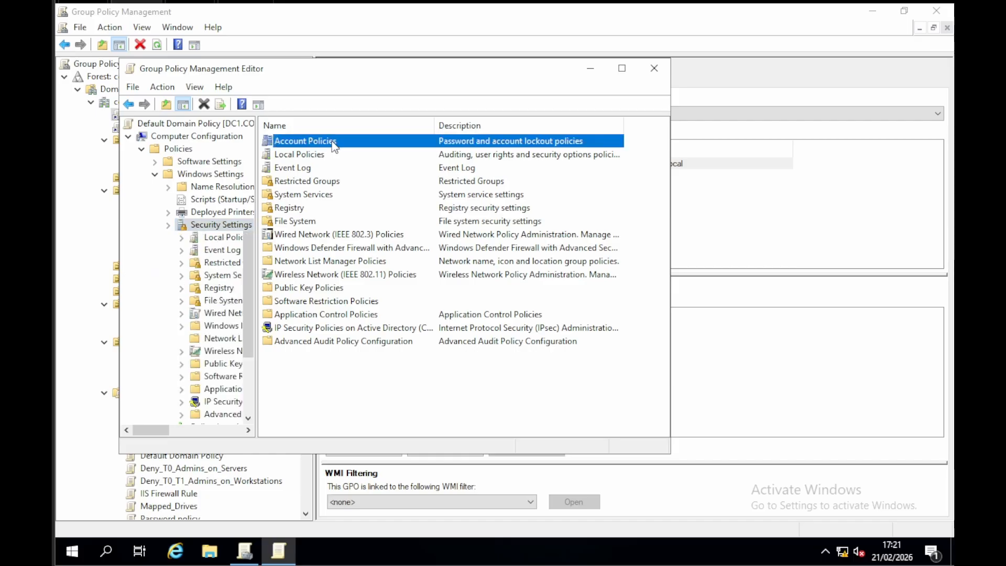
pyautogui.doubleClick(316, 144)
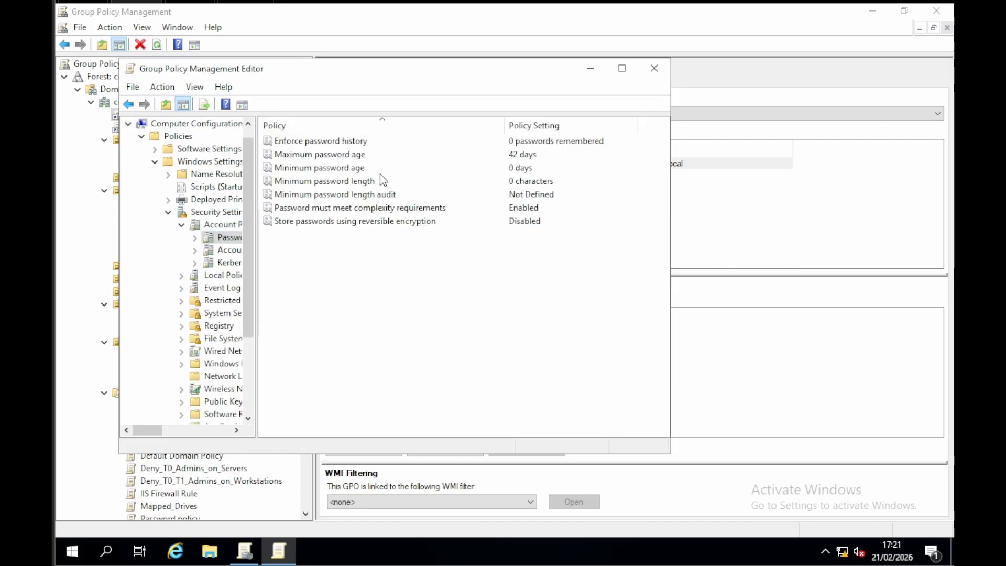
# Step: Inspect the Minimum password length definition in the Default Domain Policy, dismiss it without changes, and close the editor
pyautogui.doubleClick(422, 181)
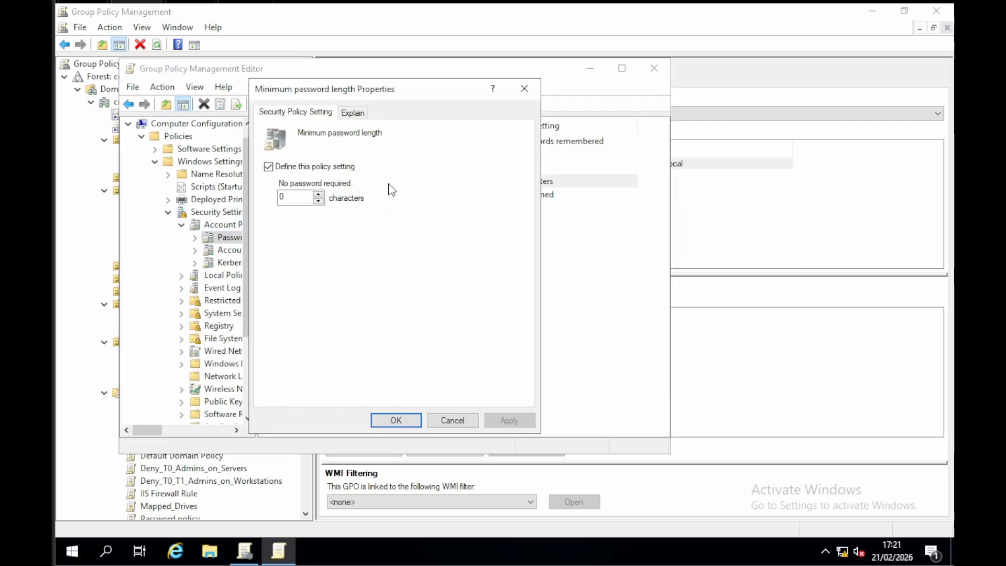
pyautogui.click(529, 93)
pyautogui.click(570, 294)
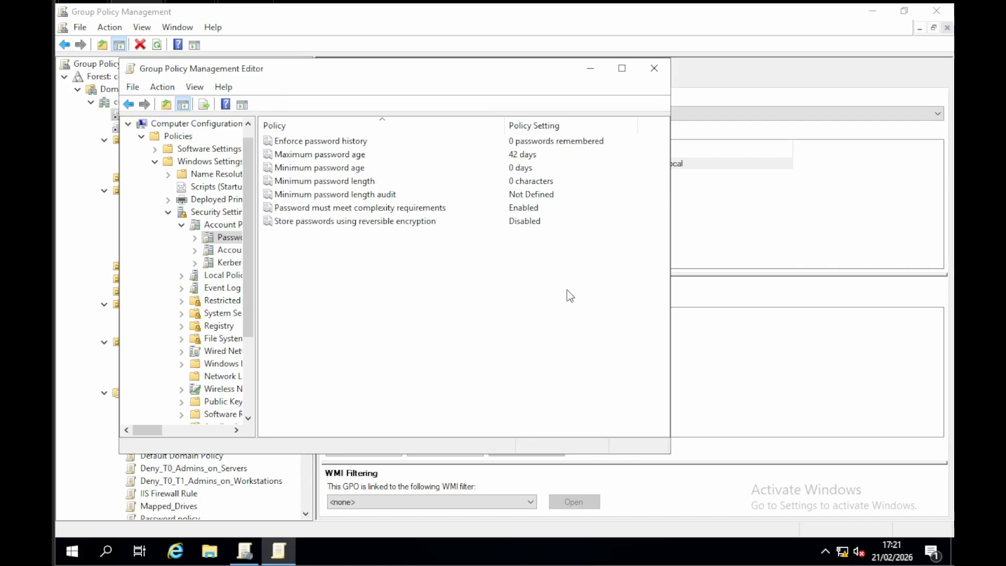
pyautogui.click(653, 71)
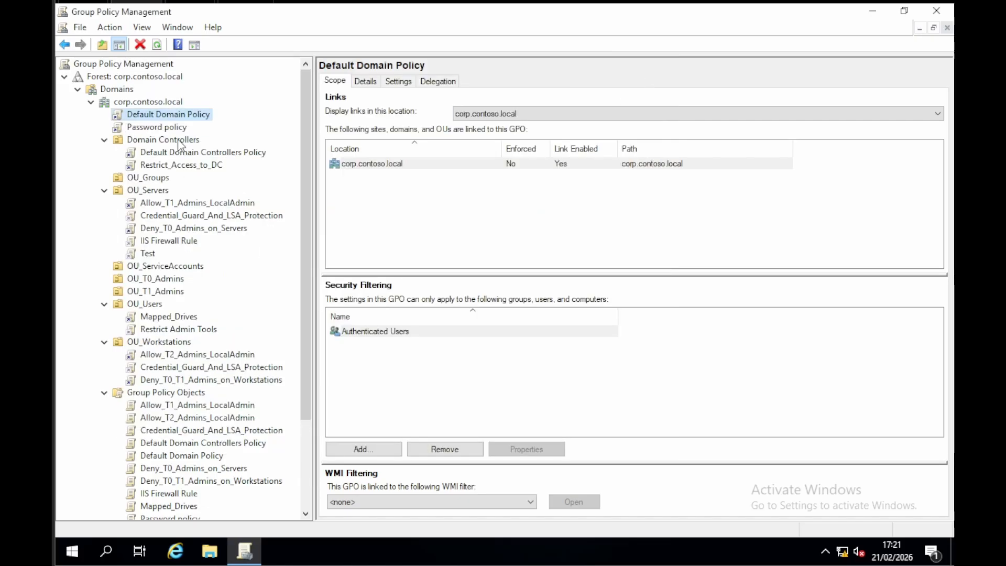
# Step: Review the scope of Deny_T0_Admins_on_Servers, inspect the Password Policy settings in the Default Domain Controllers Policy, and close its editor
pyautogui.click(216, 228)
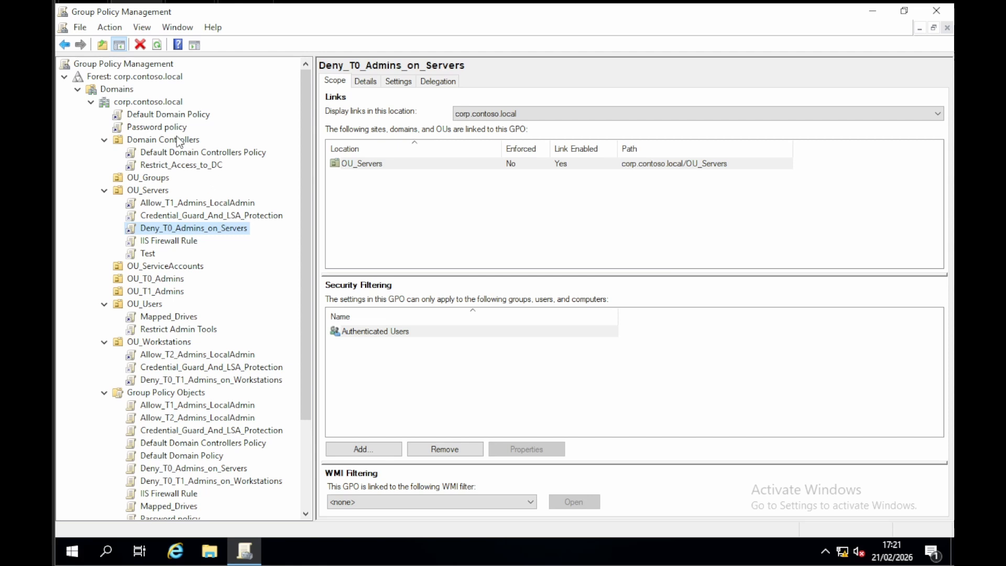
pyautogui.click(188, 117)
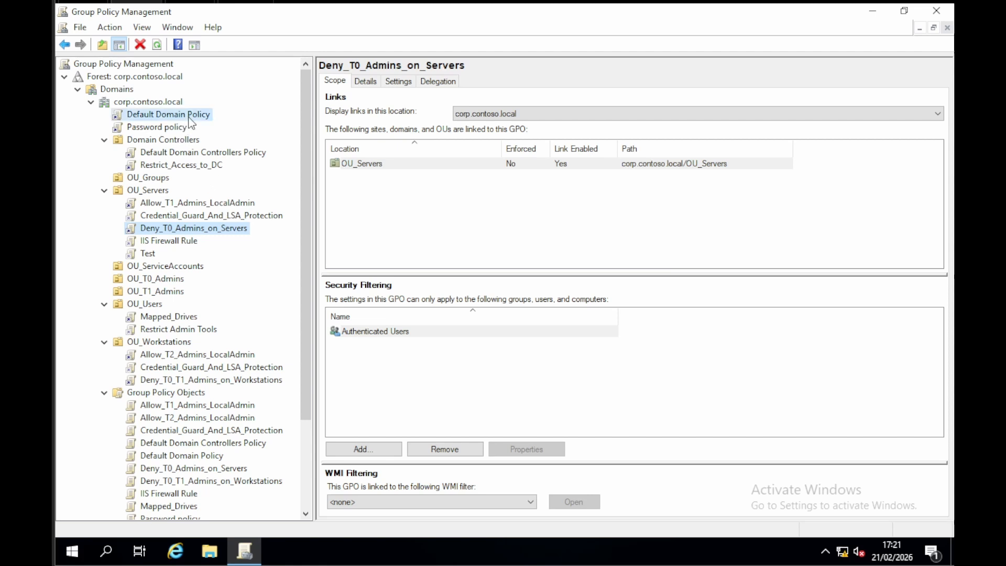
pyautogui.click(204, 156)
pyautogui.rightClick(206, 156)
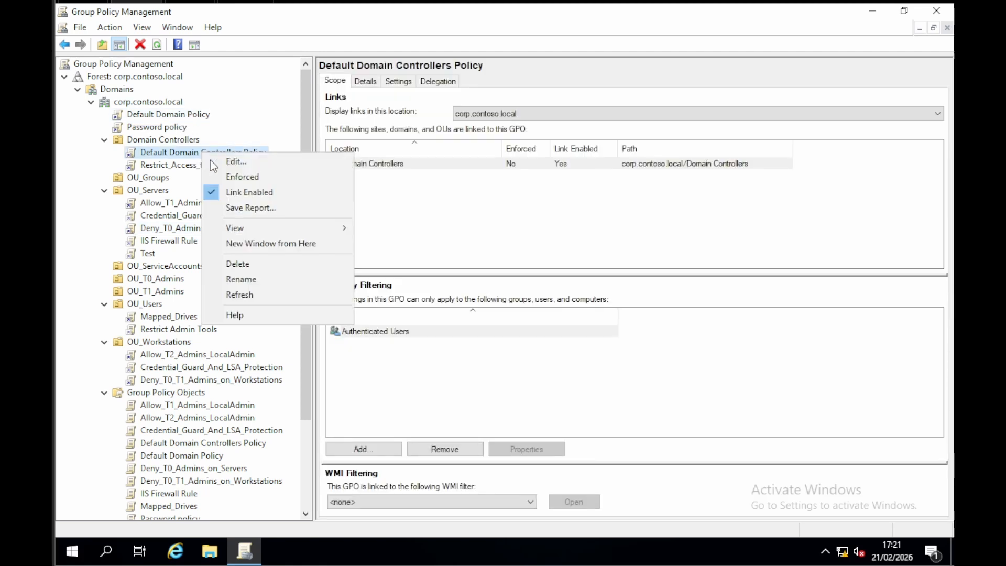
pyautogui.click(249, 162)
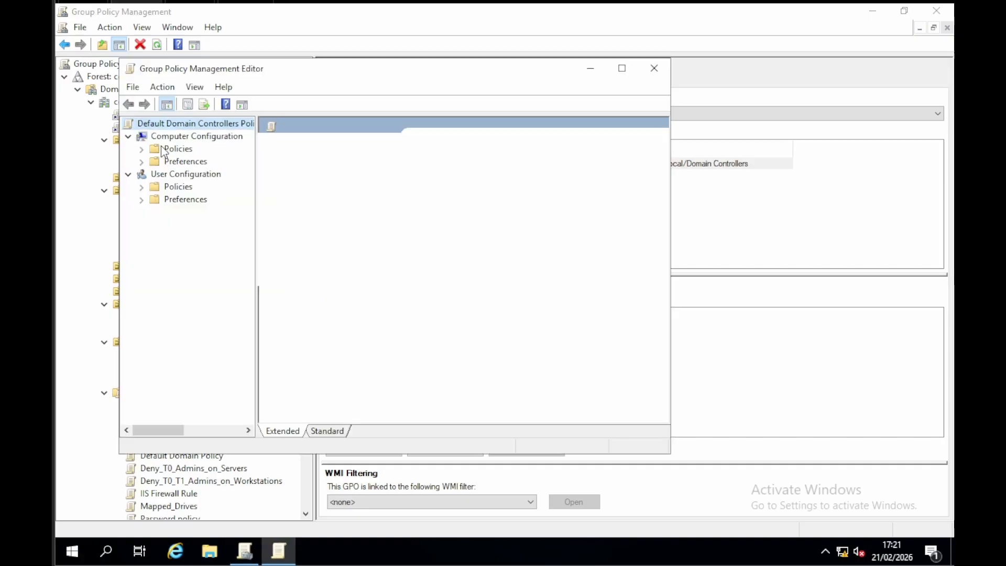
pyautogui.doubleClick(178, 148)
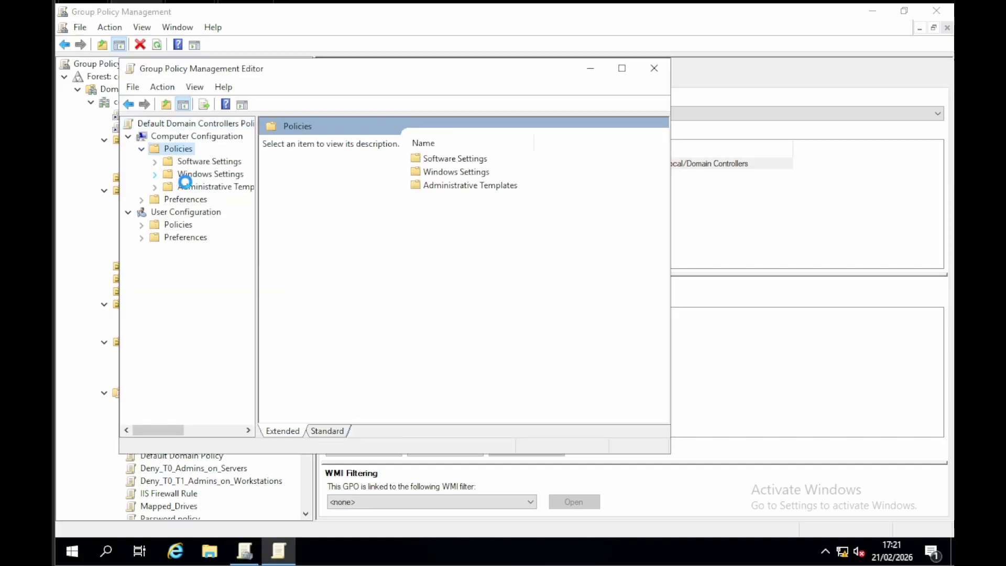
pyautogui.click(220, 224)
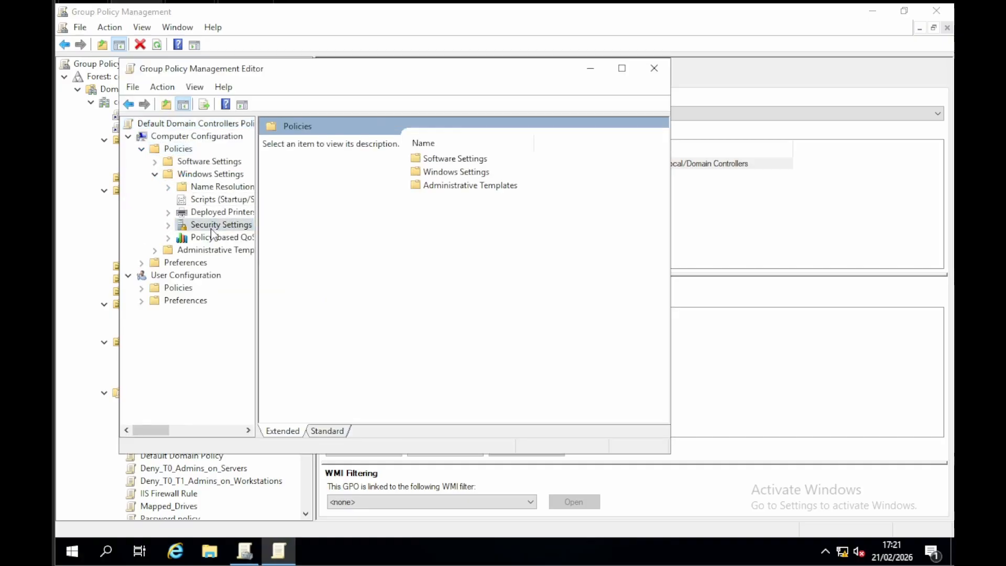
pyautogui.doubleClick(360, 142)
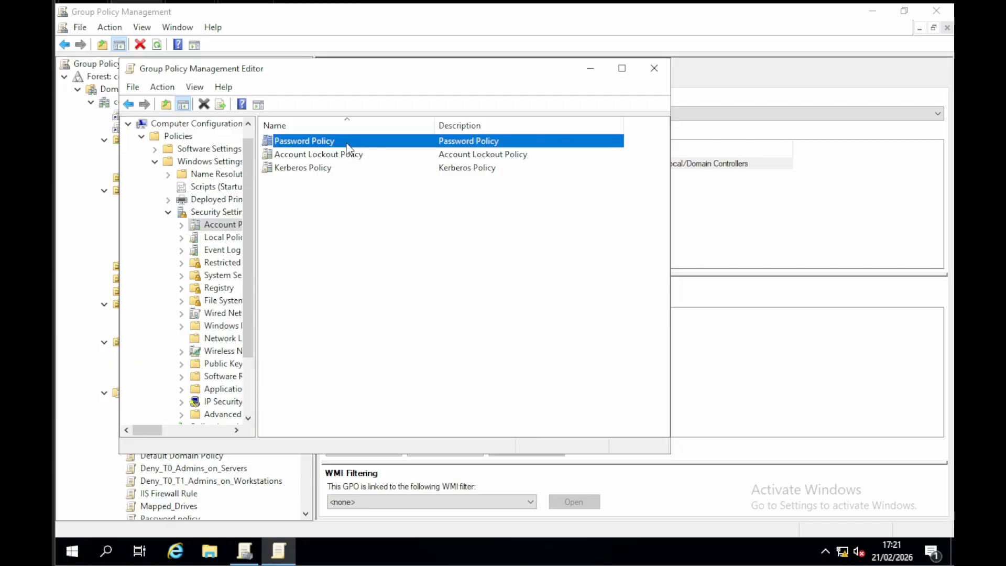
pyautogui.doubleClick(347, 142)
pyautogui.click(653, 67)
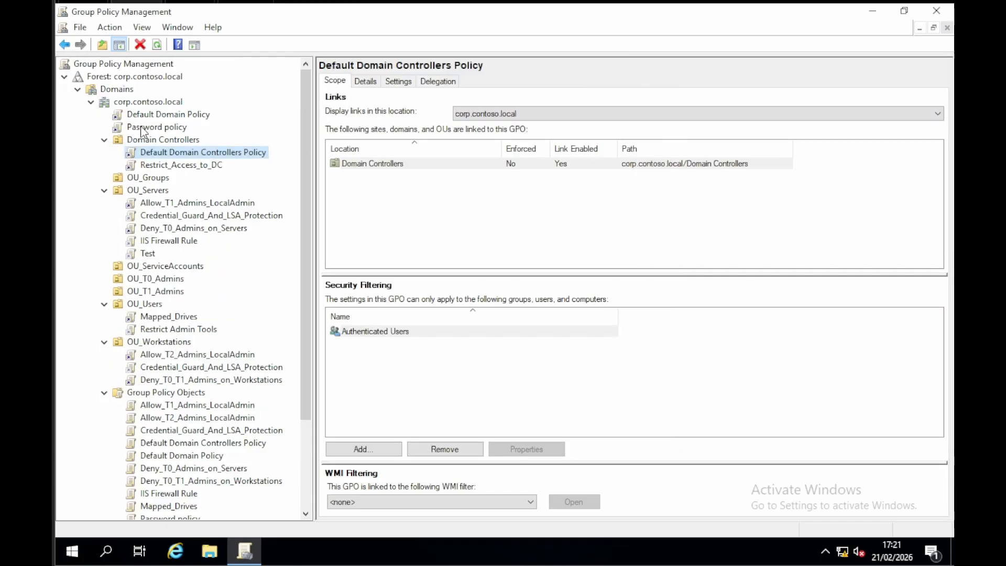
# Step: Examine the link order of the Default Domain Policy and Password policy GPOs linked to the corp.contoso.local domain
pyautogui.click(167, 131)
pyautogui.click(175, 117)
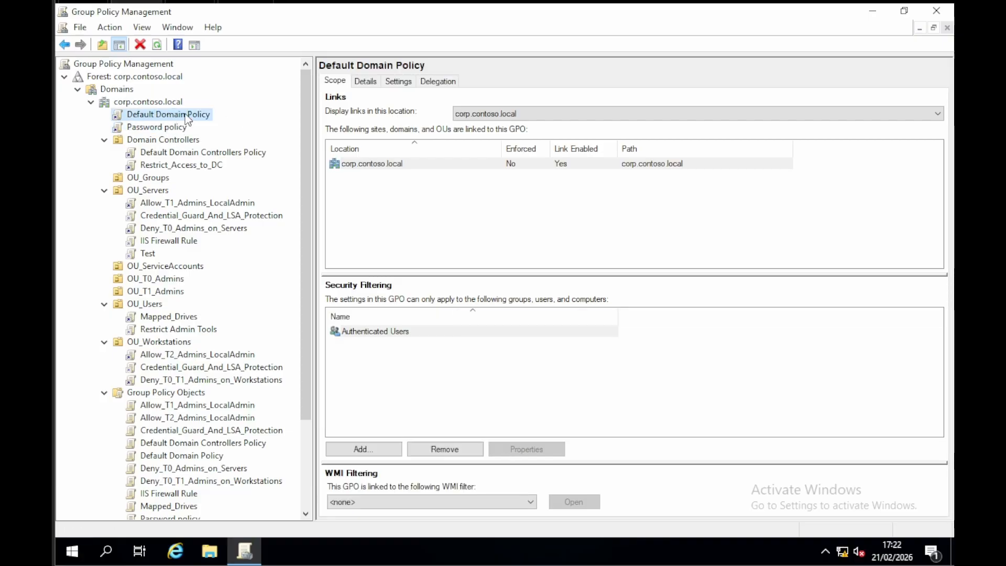
pyautogui.click(339, 83)
pyautogui.click(143, 103)
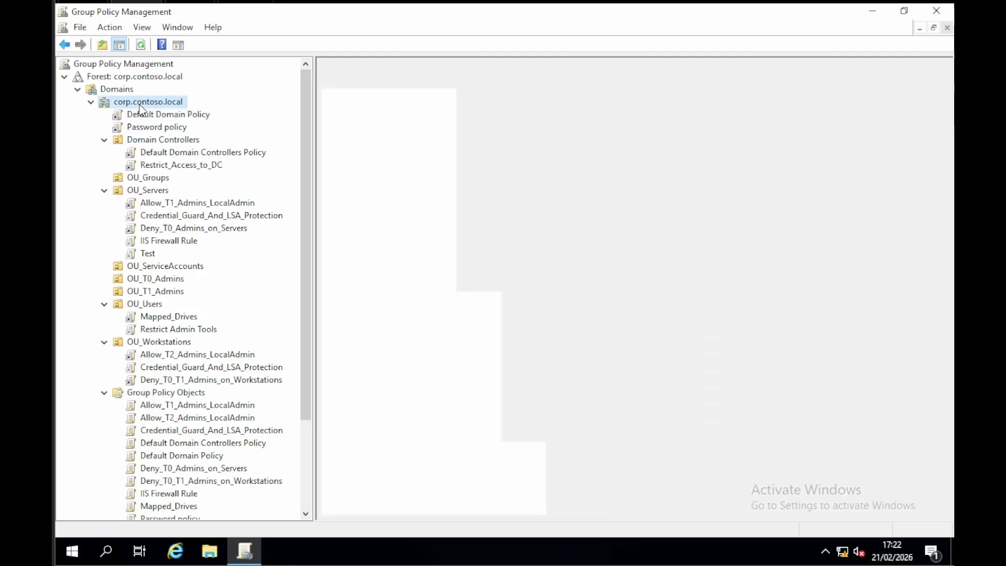
pyautogui.click(389, 82)
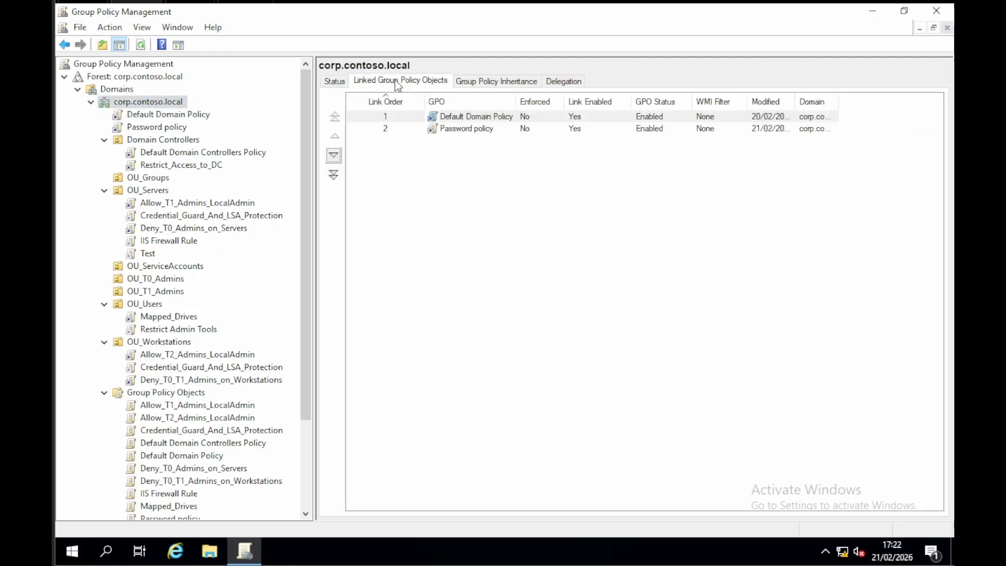
pyautogui.click(465, 130)
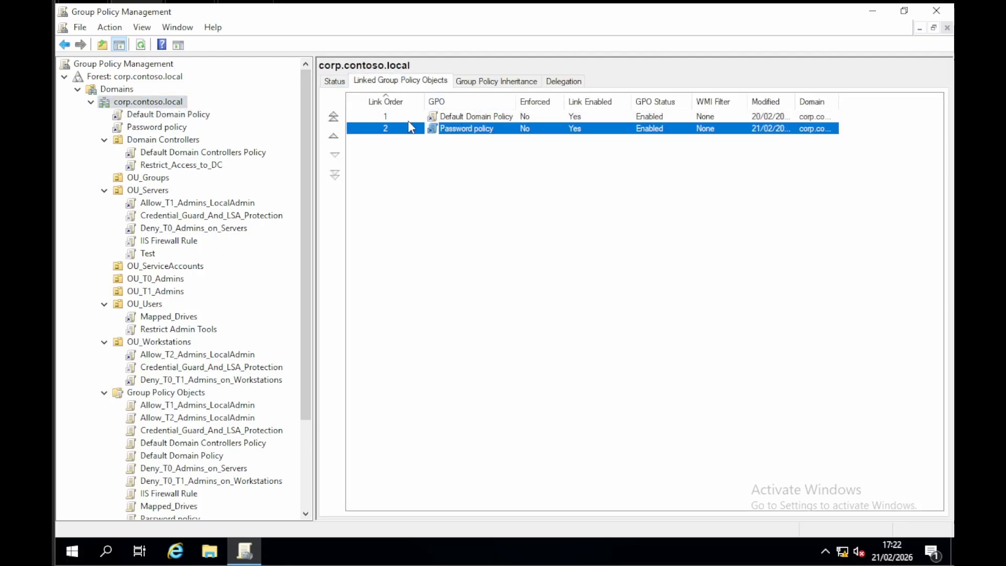
pyautogui.click(460, 119)
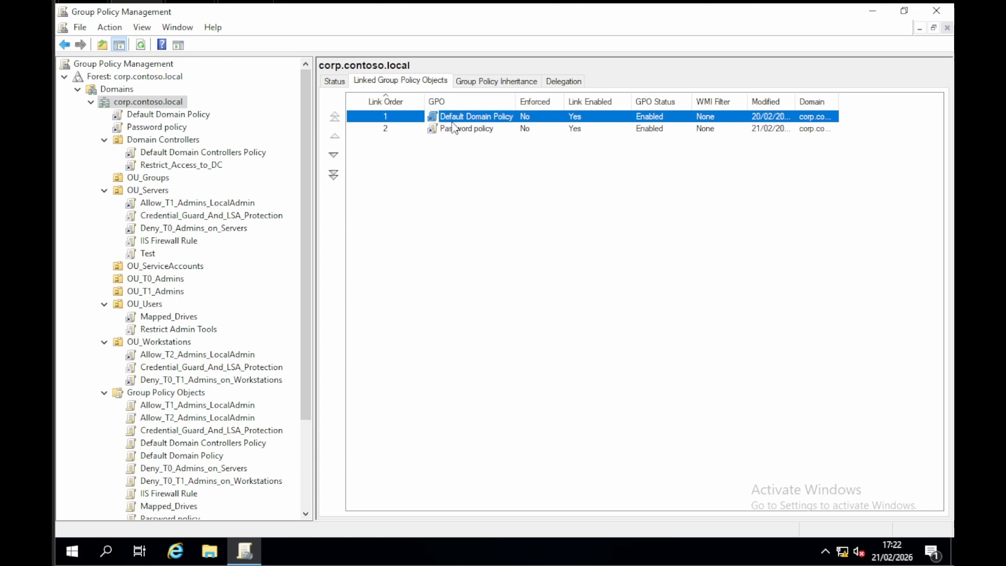
pyautogui.click(477, 131)
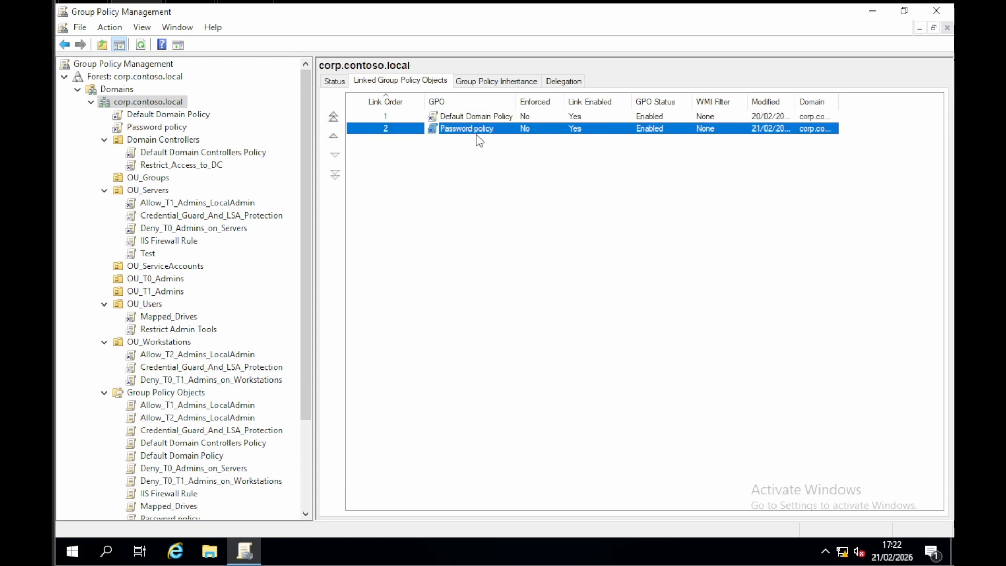
pyautogui.rightClick(178, 110)
pyautogui.press('Escape')
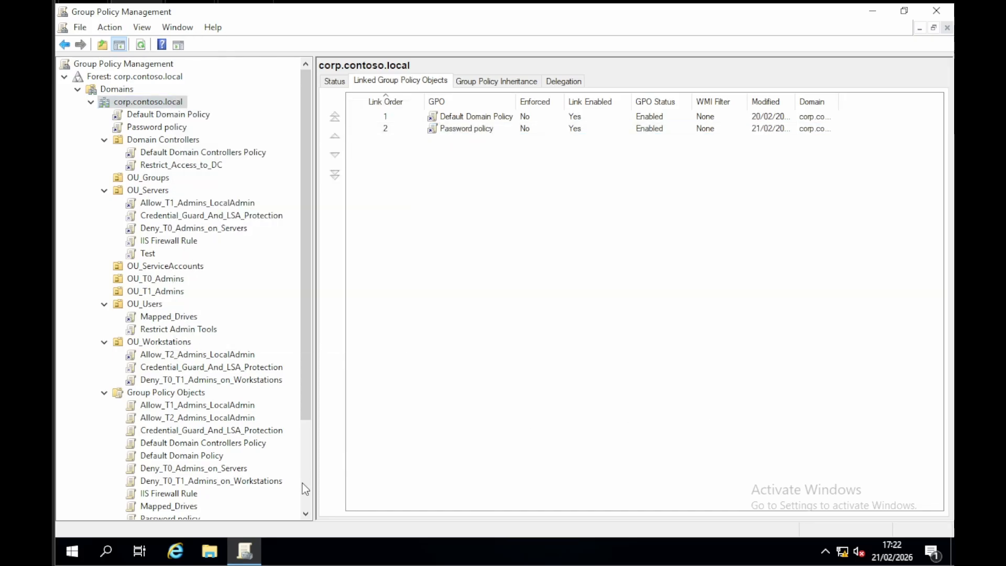
# Step: Open Windows PowerShell and force a Group Policy refresh with gpupdate /force
pyautogui.click(72, 550)
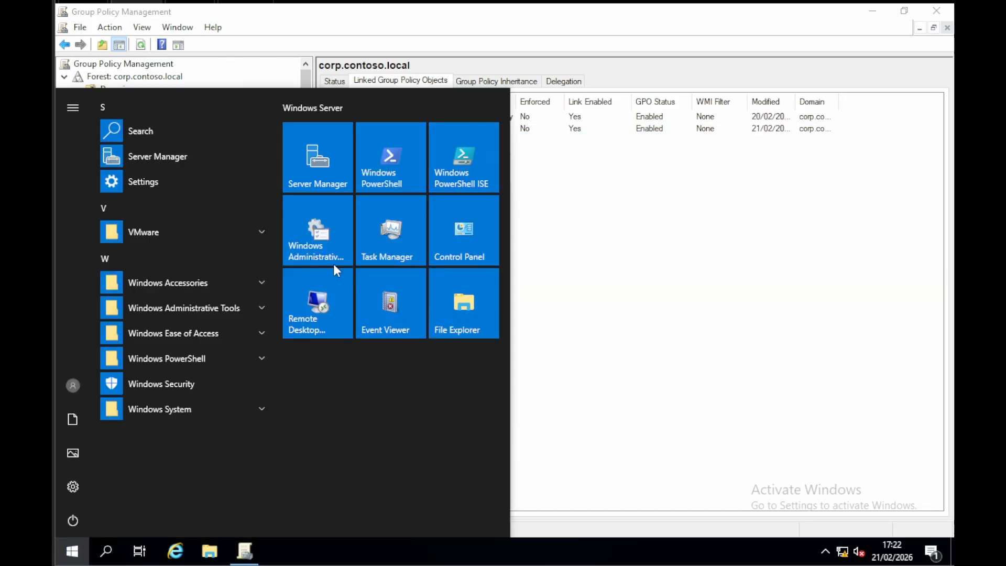
pyautogui.click(377, 178)
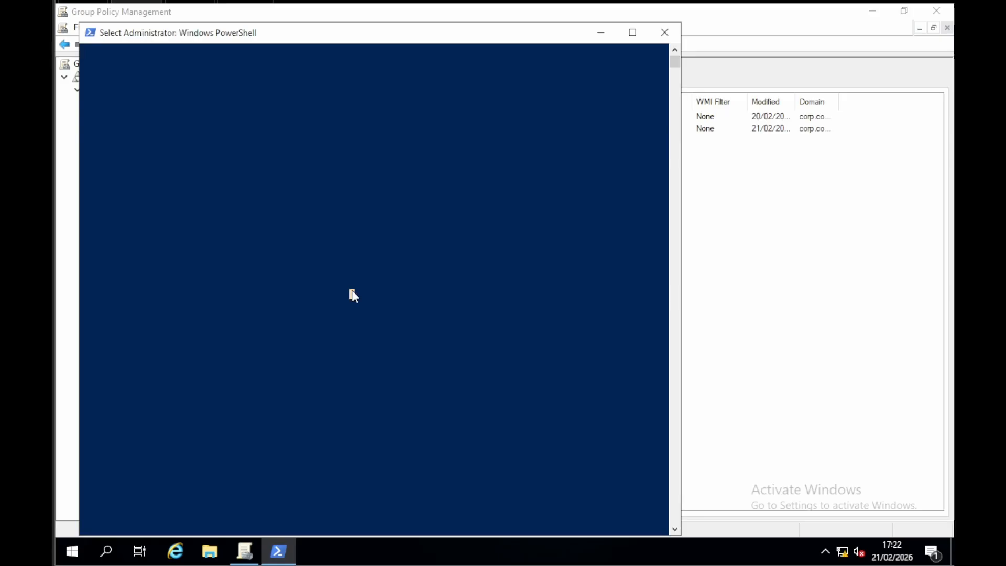
pyautogui.press('Return')
pyautogui.press('Return')
pyautogui.write('gp')
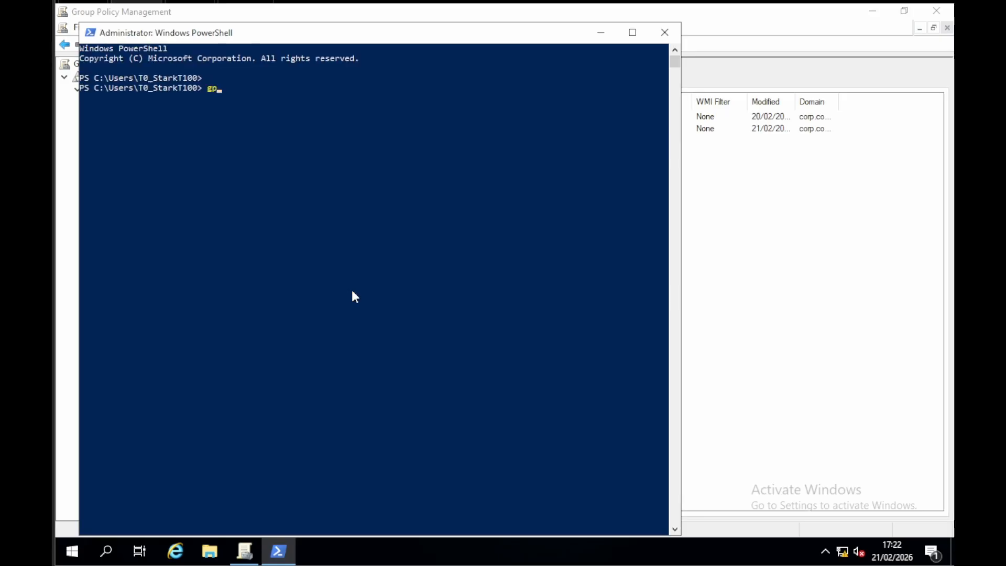
pyautogui.write('update /force')
pyautogui.press('Return')
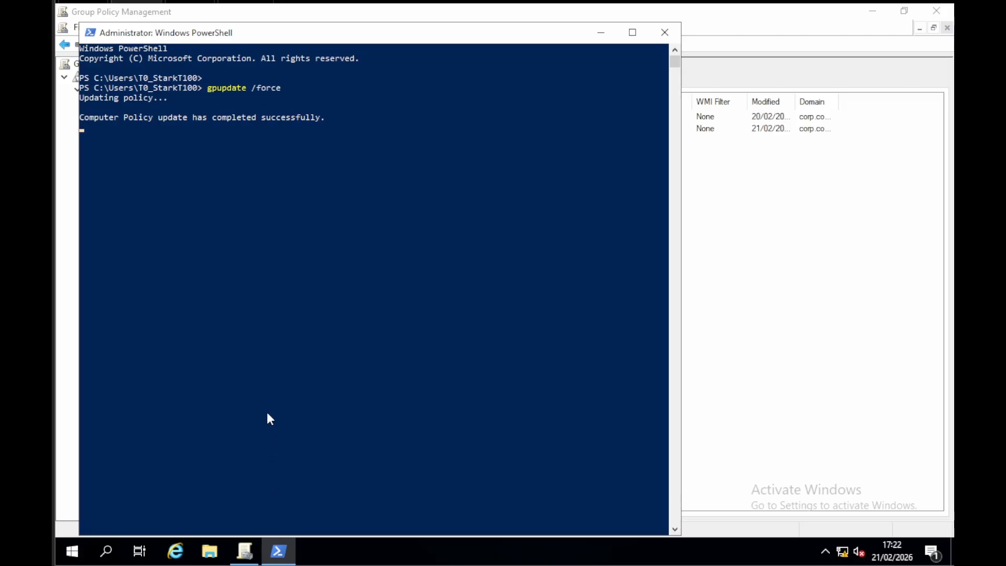
# Step: Open the Windows Administrative Tools and launch Active Directory Users and Computers
pyautogui.click(73, 551)
pyautogui.click(325, 242)
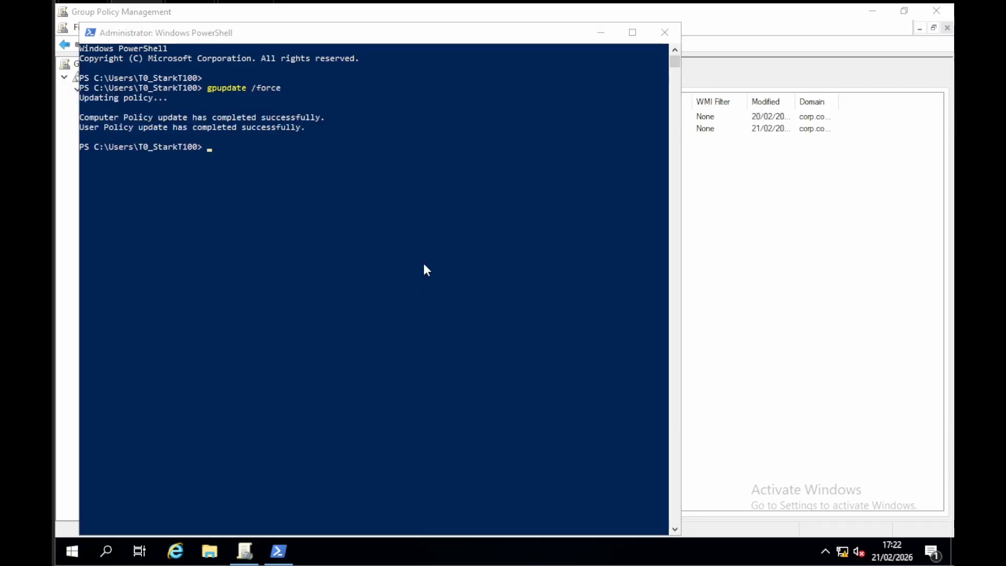
pyautogui.click(554, 239)
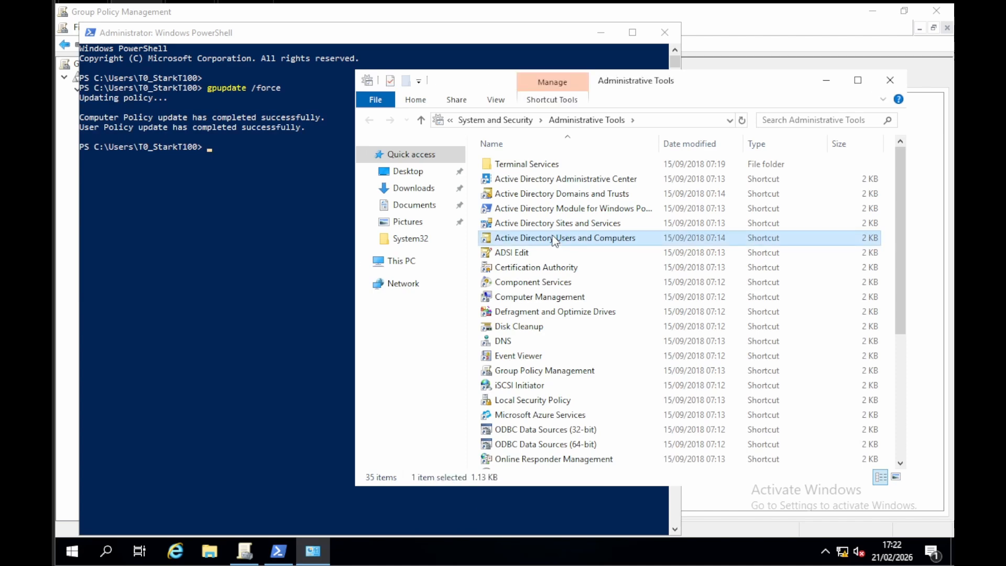
pyautogui.doubleClick(554, 239)
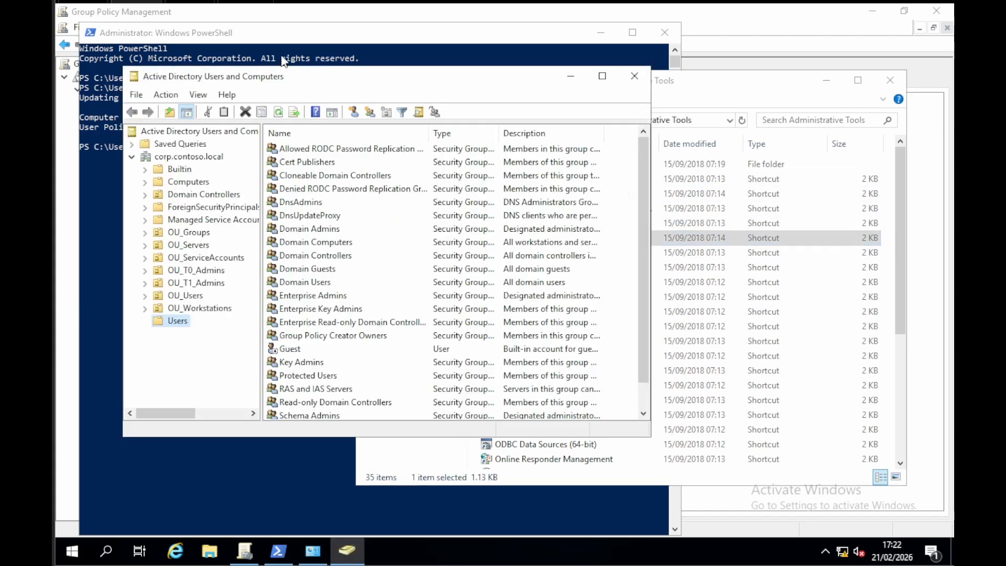
# Step: Switch to PowerShell, run gpresult /r, review the Applied Group Policy Objects under Computer Settings, and close PowerShell
pyautogui.moveTo(257, 275); pyautogui.dragTo(261, 282)
pyautogui.write('gpre')
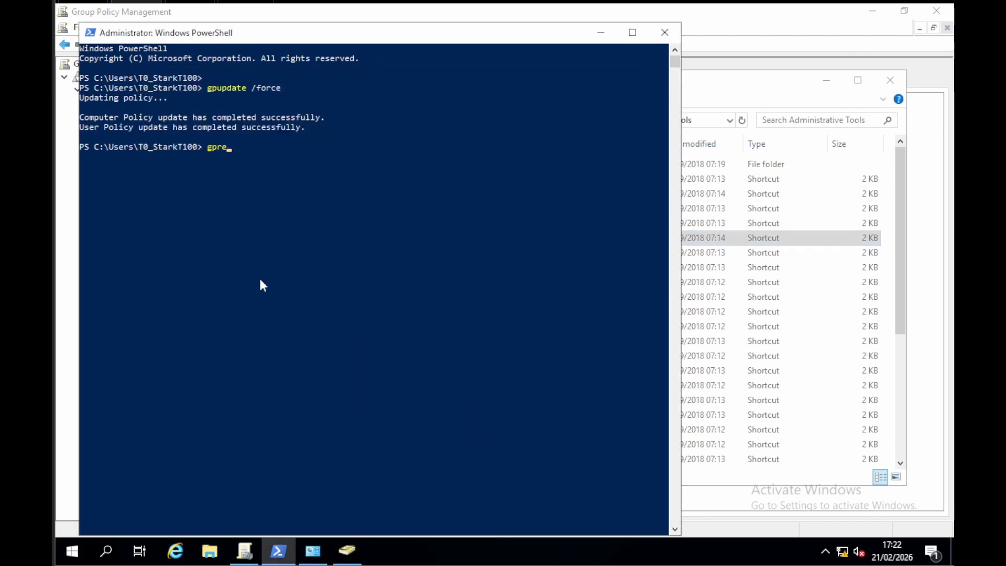
pyautogui.write('sult /r')
pyautogui.press('Return')
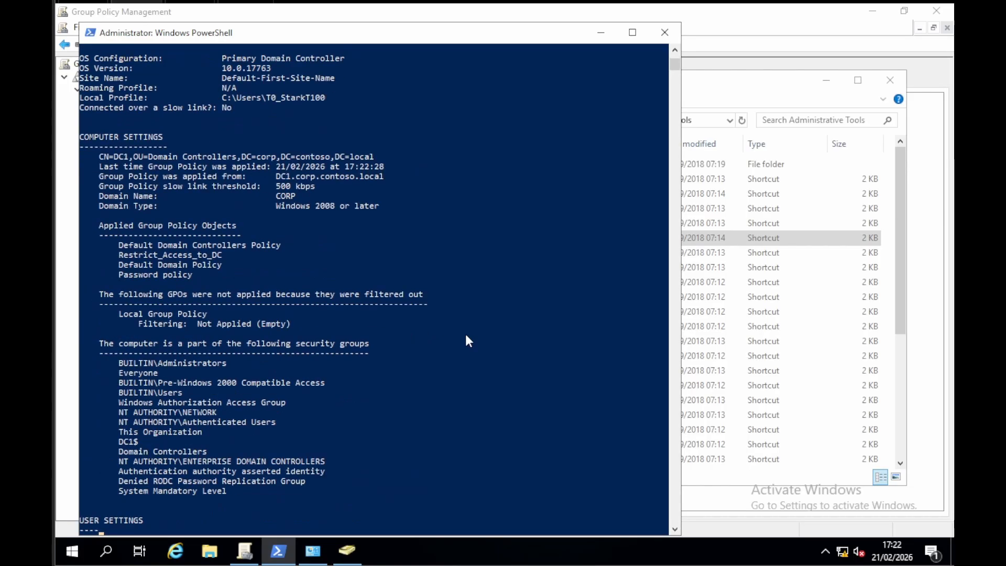
pyautogui.scroll(7, 413, 323)
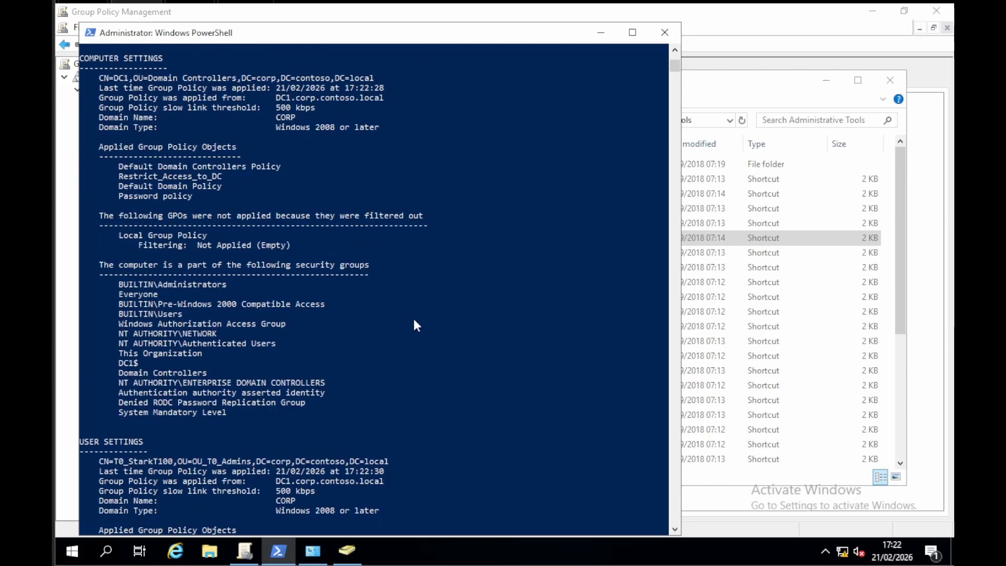
pyautogui.scroll(3, 408, 315)
pyautogui.click(170, 226)
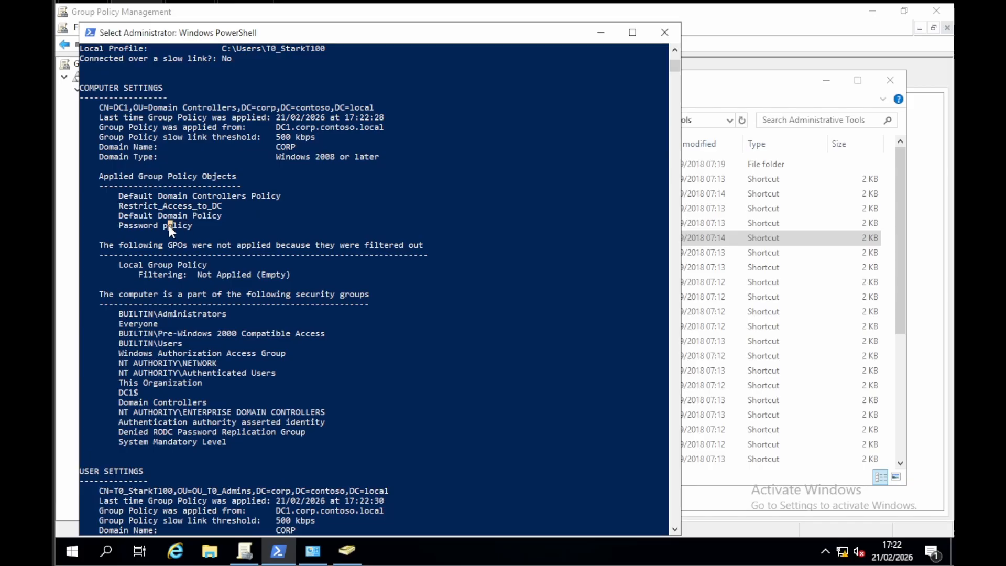
pyautogui.click(664, 32)
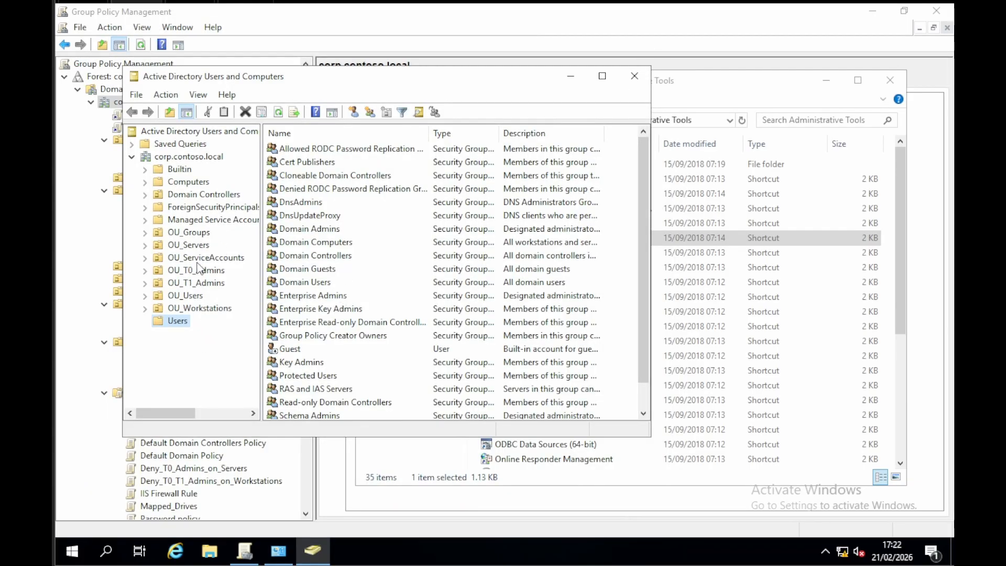
# Step: Reset the password of the first user in OU_Users by entering and confirming the new password, then close Active Directory Users and Computers
pyautogui.click(197, 297)
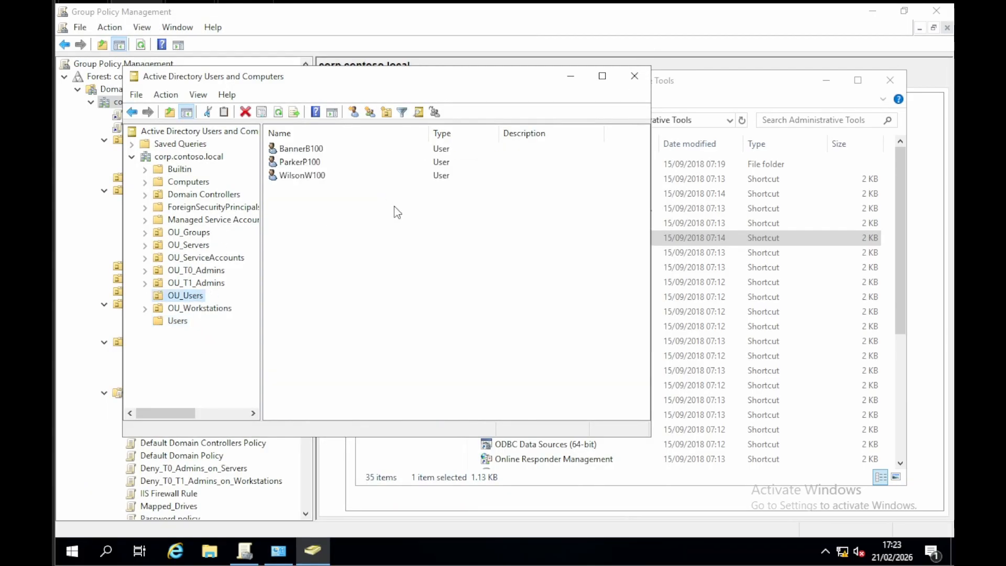
pyautogui.rightClick(296, 179)
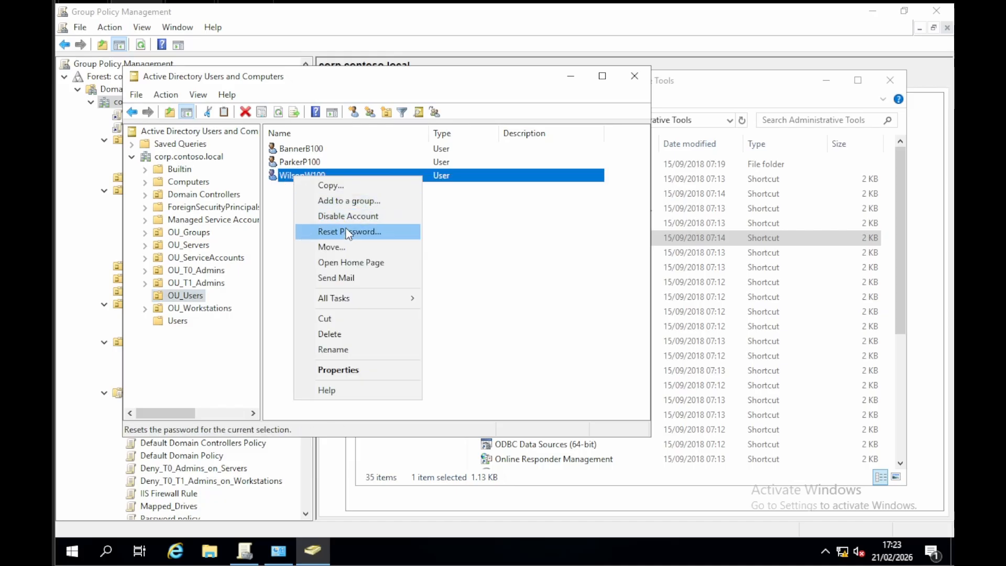
pyautogui.rightClick(316, 151)
pyautogui.click(351, 208)
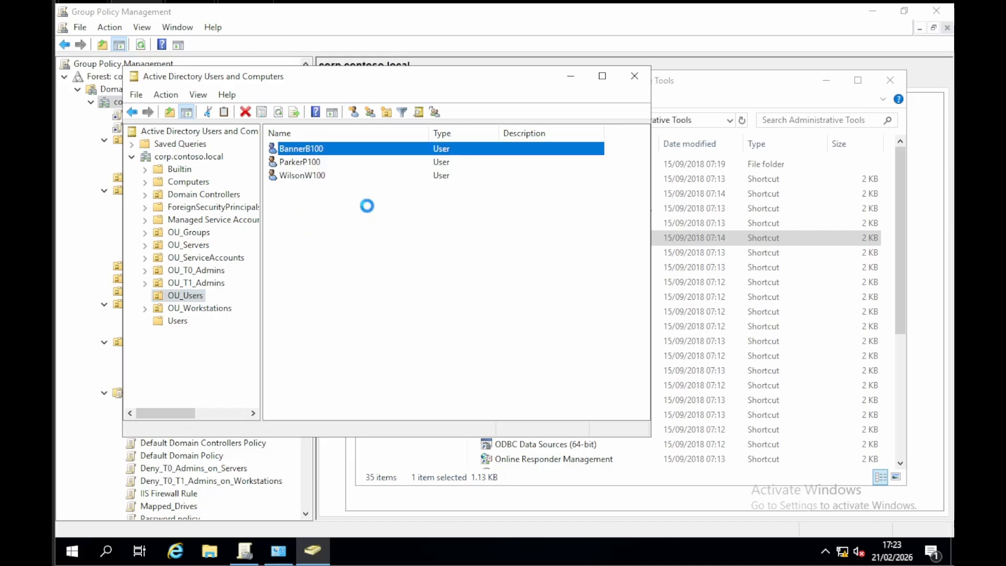
pyautogui.write('P')
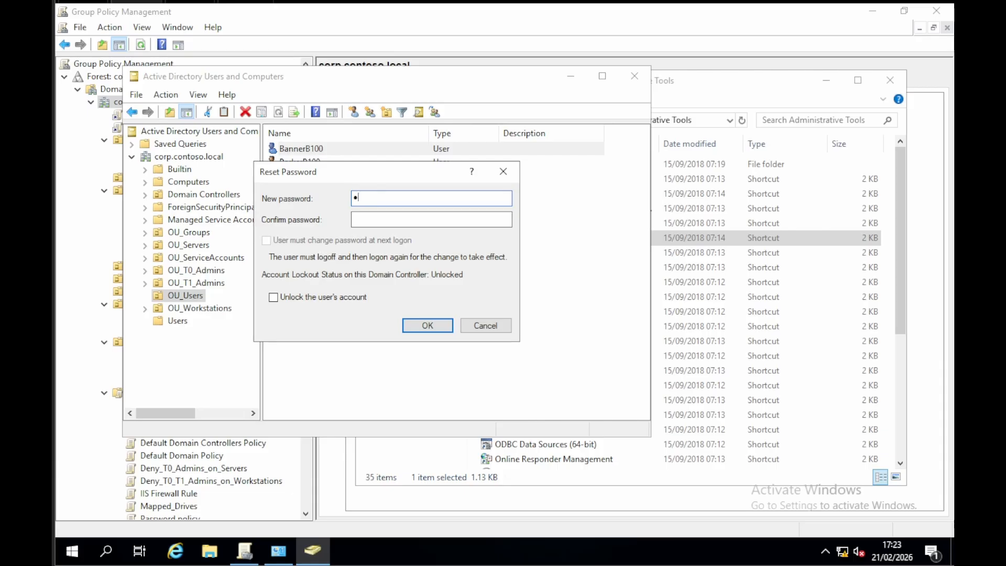
pyautogui.write('1')
pyautogui.press('Tab')
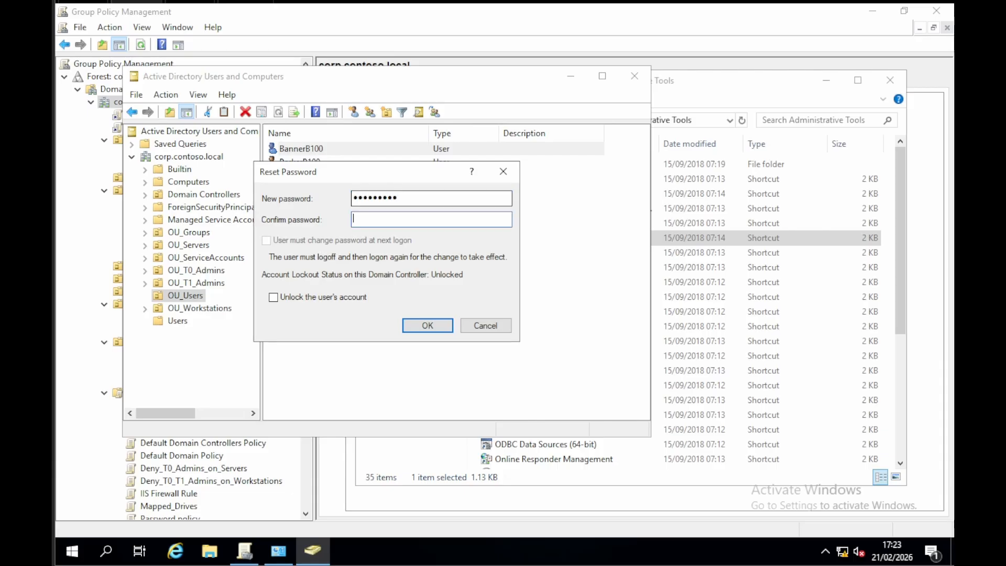
pyautogui.write('Passw')
pyautogui.click(439, 322)
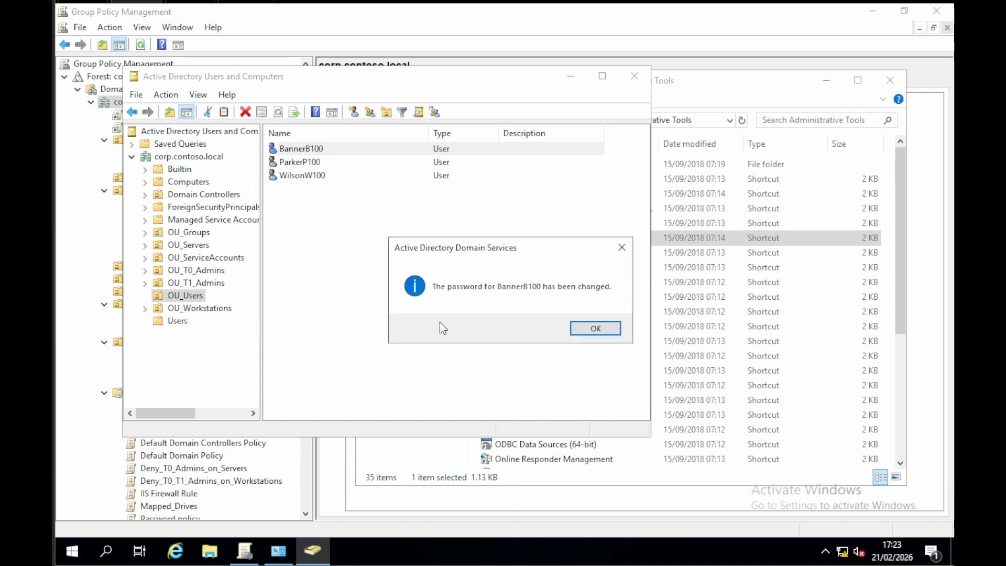
pyautogui.click(597, 329)
pyautogui.click(548, 326)
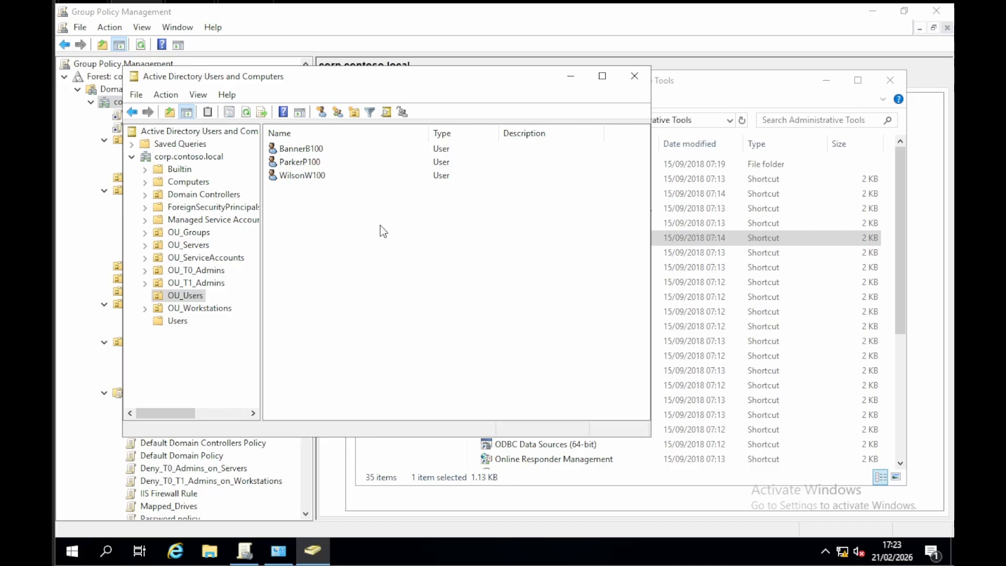
pyautogui.click(635, 77)
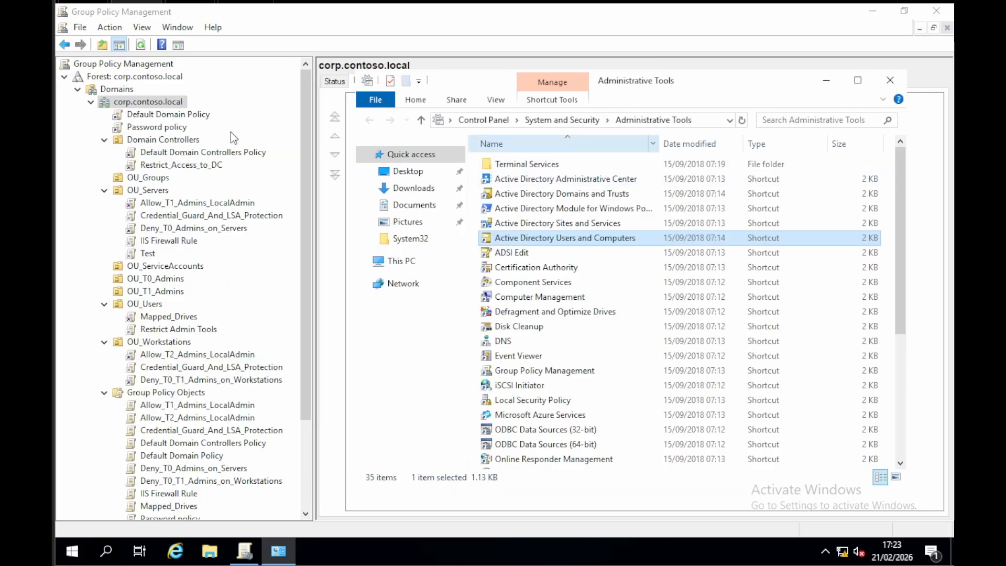
# Step: Switch to Group Policy Management and move the Password policy link up to link order 1 on corp.contoso.local
pyautogui.click(312, 153)
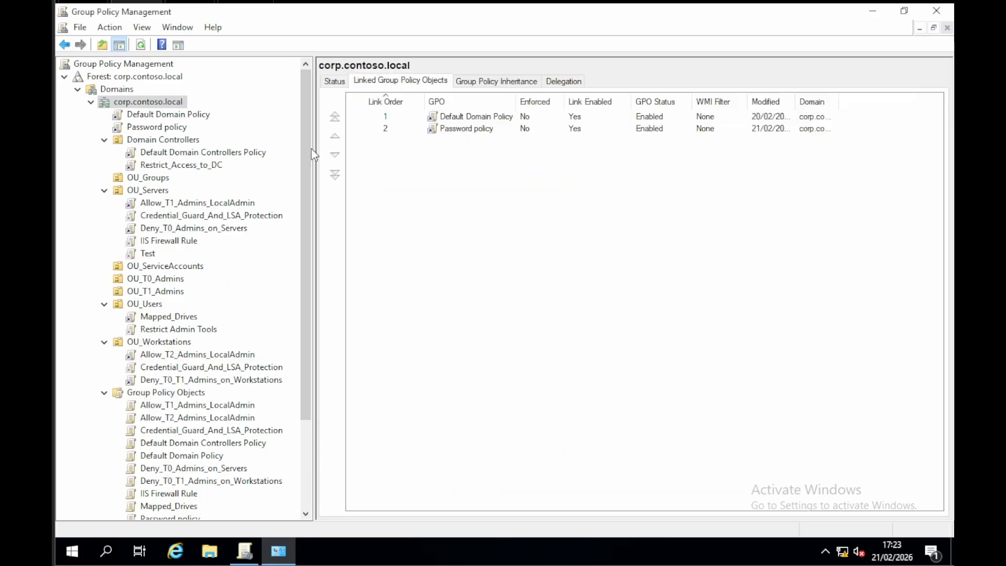
pyautogui.click(460, 130)
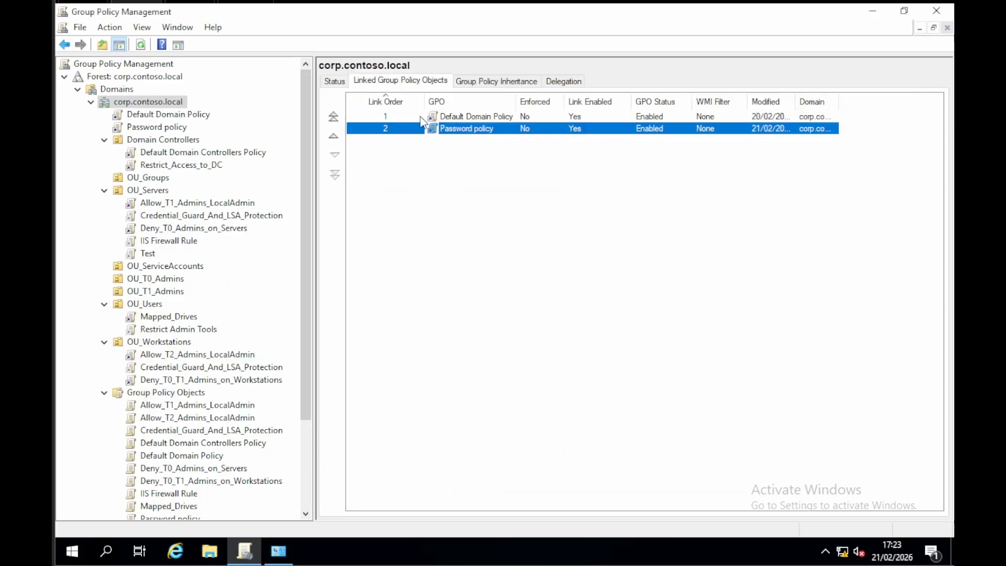
pyautogui.click(334, 136)
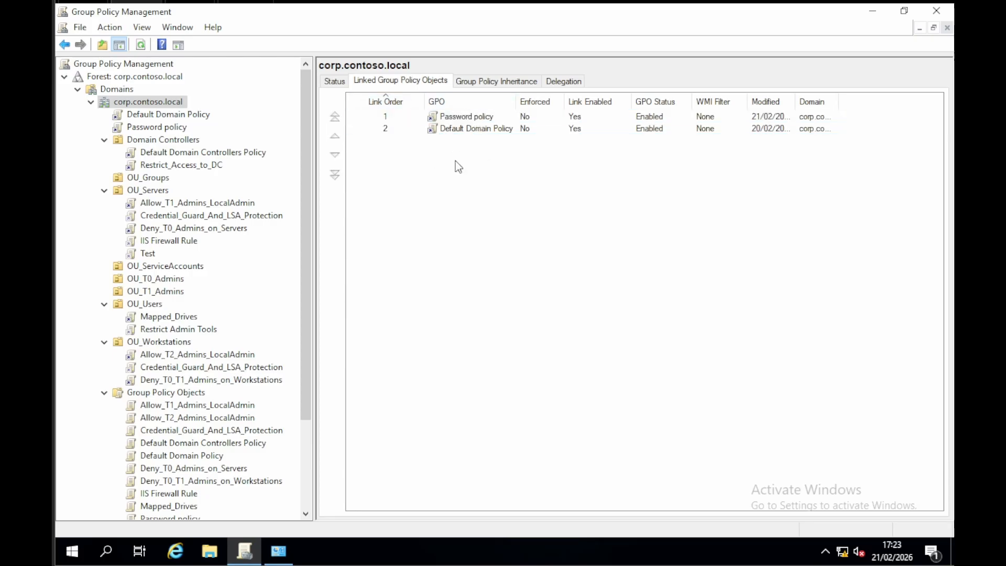
# Step: Open a new PowerShell window and run gpupdate /force to apply the changed GPO link order
pyautogui.rightClick(73, 551)
pyautogui.click(155, 362)
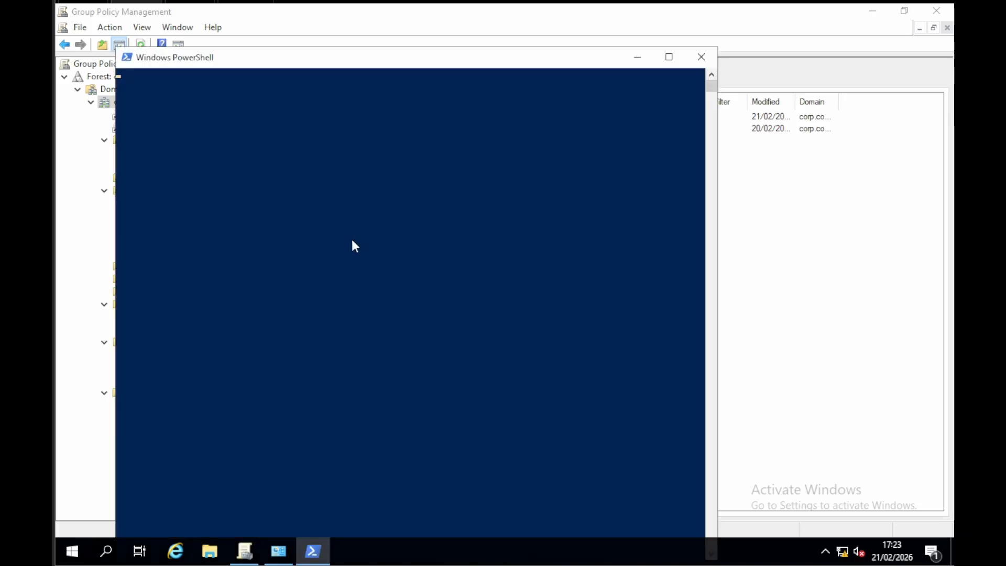
pyautogui.press('Return')
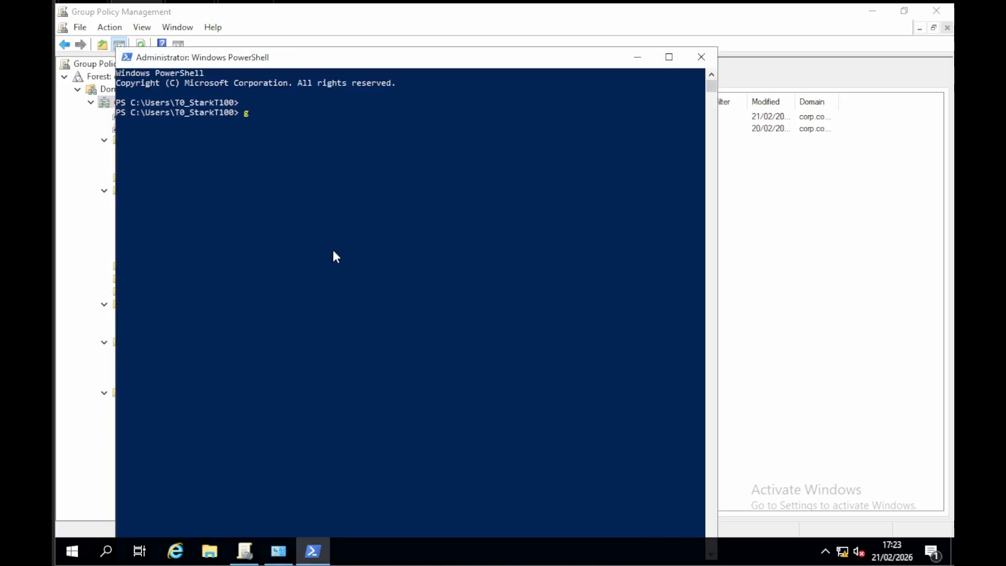
pyautogui.write('gpupdate /force')
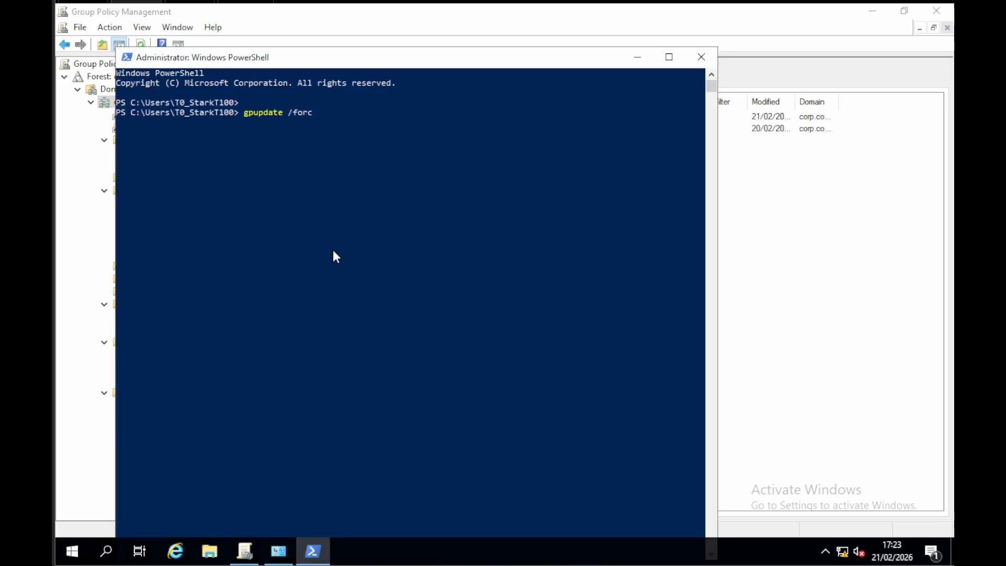
pyautogui.press('Return')
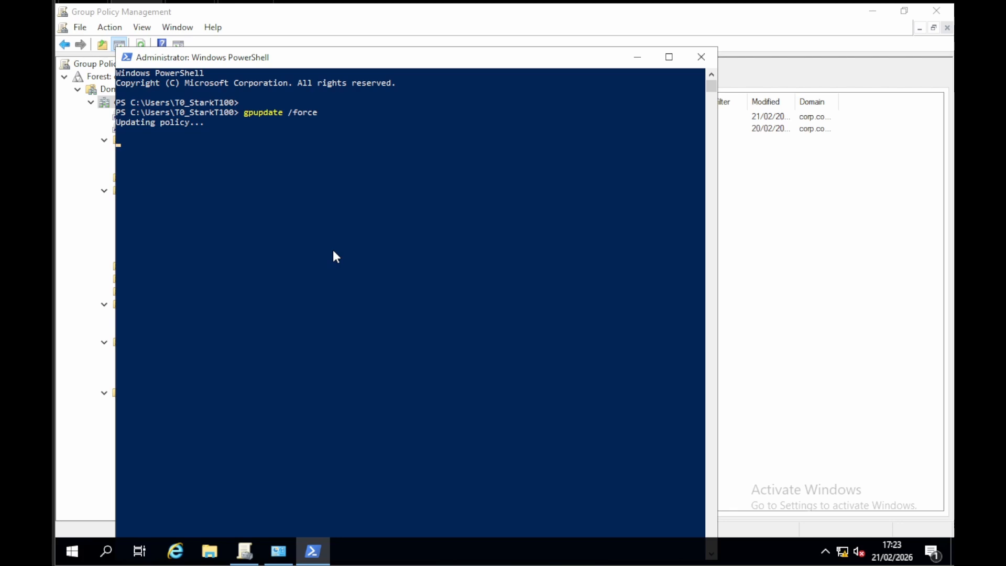
# Step: Reopen Active Directory Users and Computers, try to reset the first OU_Users account's password with a new password, and close the console
pyautogui.click(279, 553)
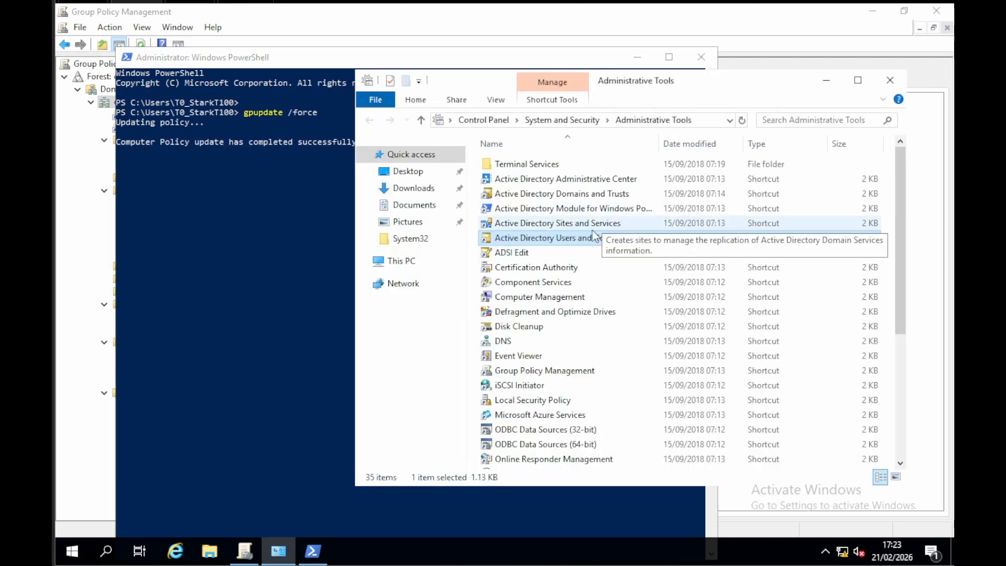
pyautogui.doubleClick(587, 239)
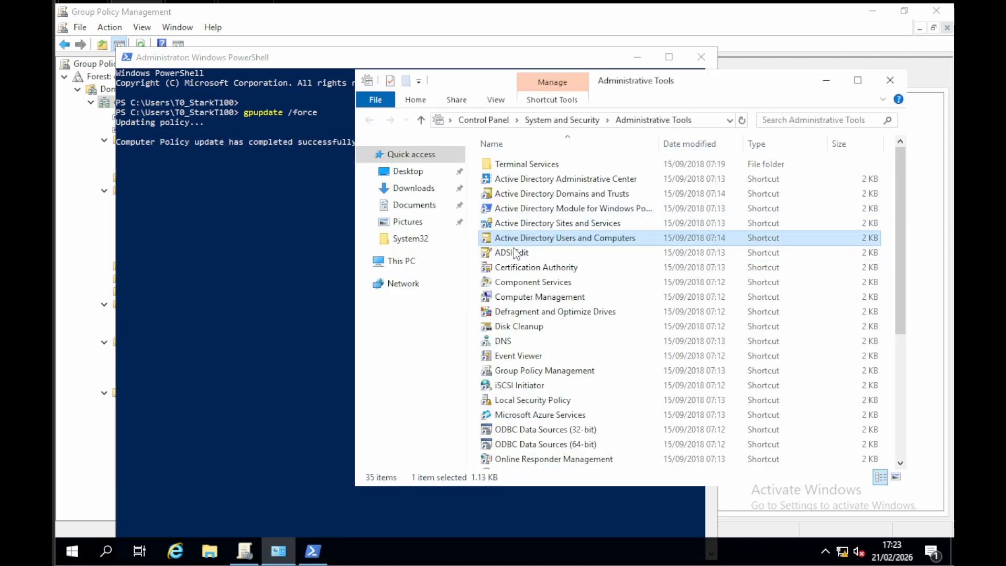
pyautogui.rightClick(315, 152)
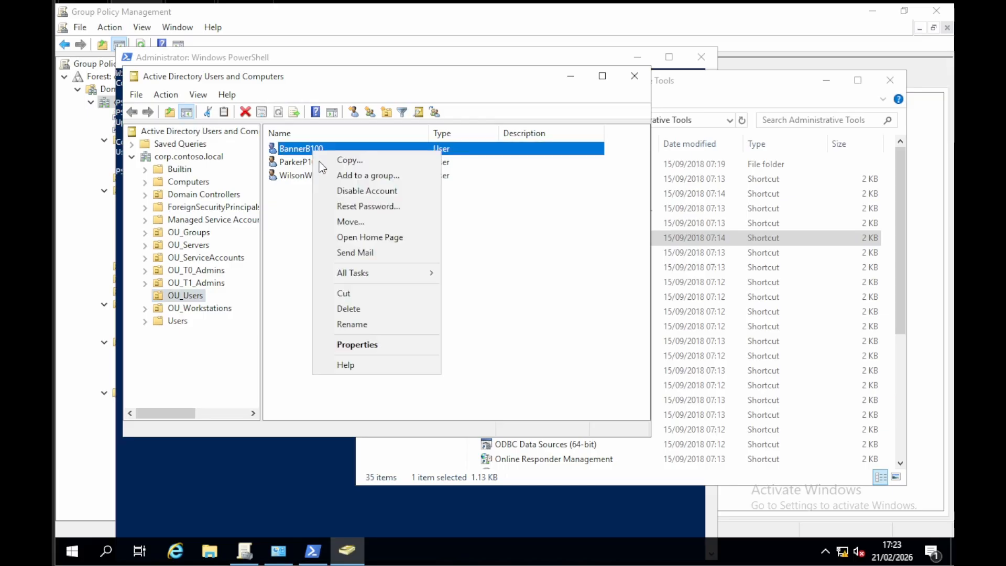
pyautogui.click(367, 205)
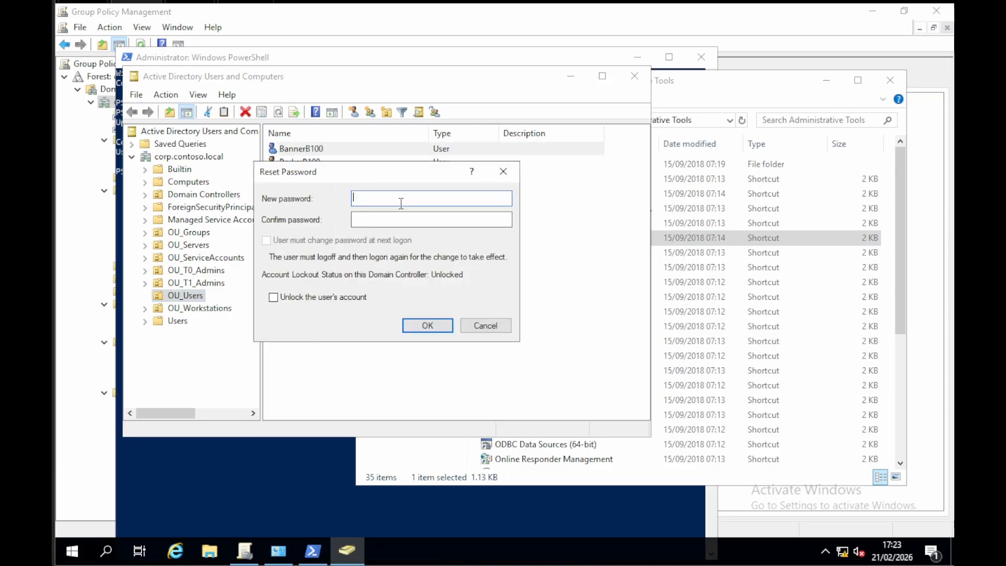
pyautogui.write('P••••••••••••••••')
pyautogui.press('Return')
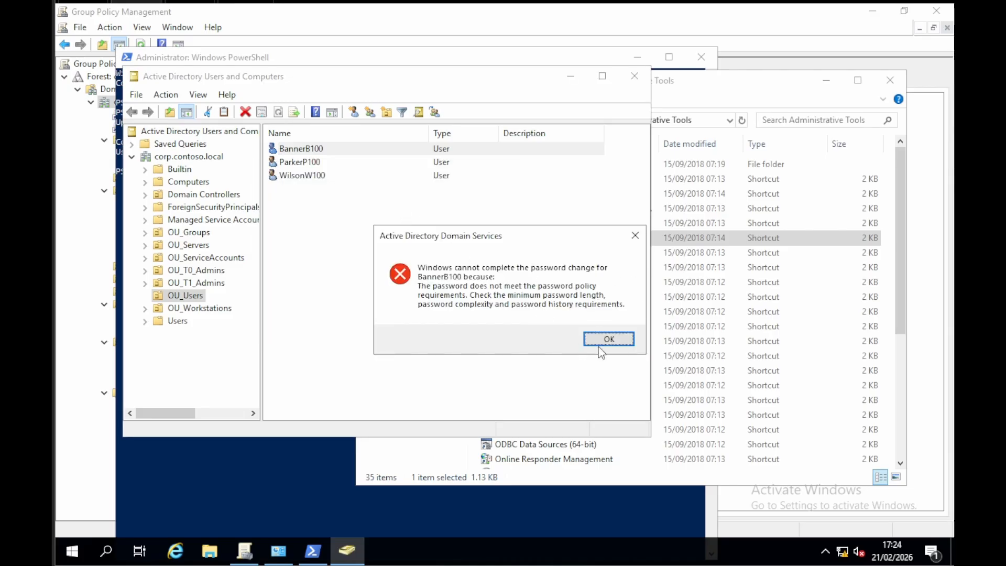
pyautogui.click(622, 339)
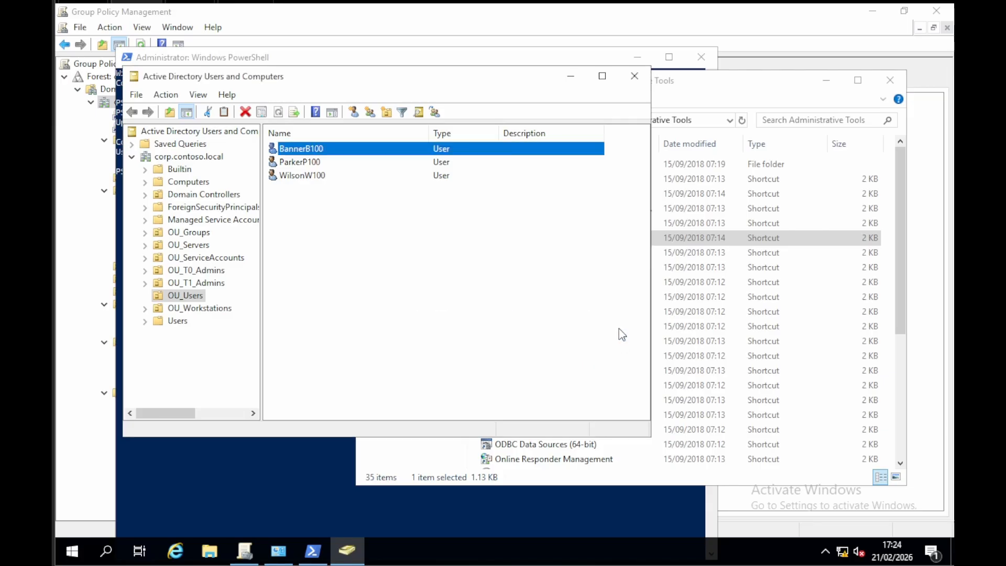
pyautogui.click(639, 81)
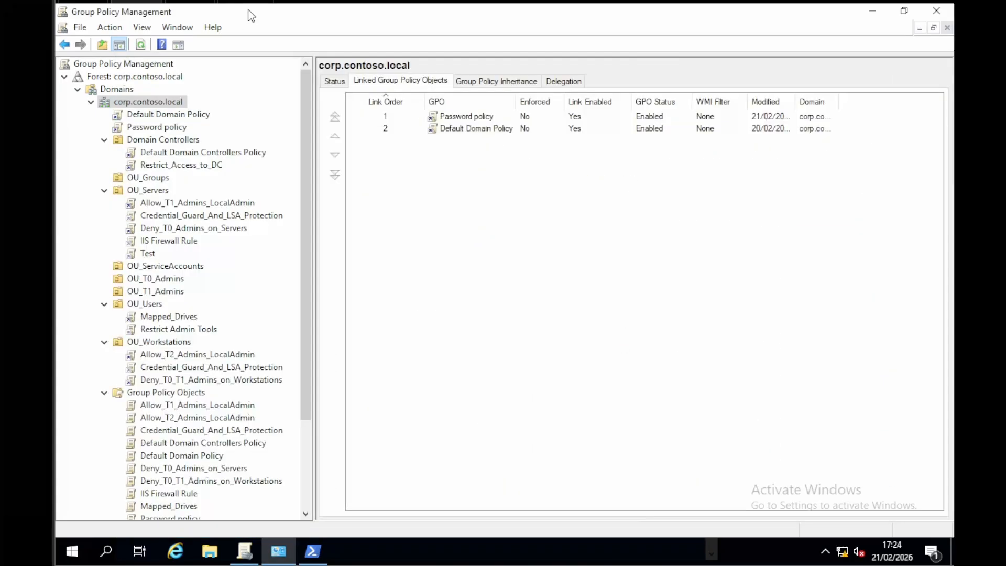
# Step: Return to Group Policy Management, view the Enforced and Link Enabled options of the Default Domain Policy link, and leave them unchanged
pyautogui.click(249, 12)
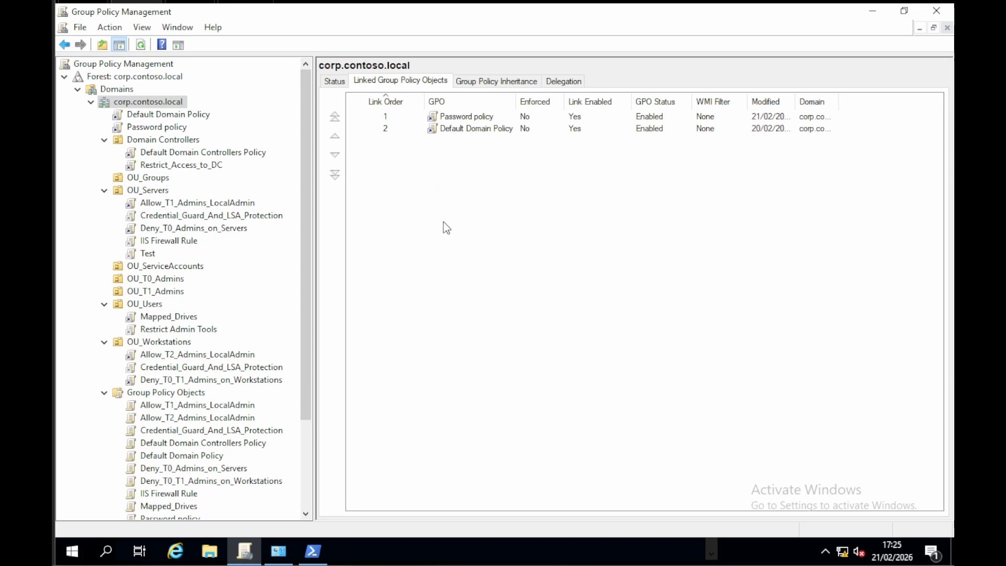
pyautogui.rightClick(175, 116)
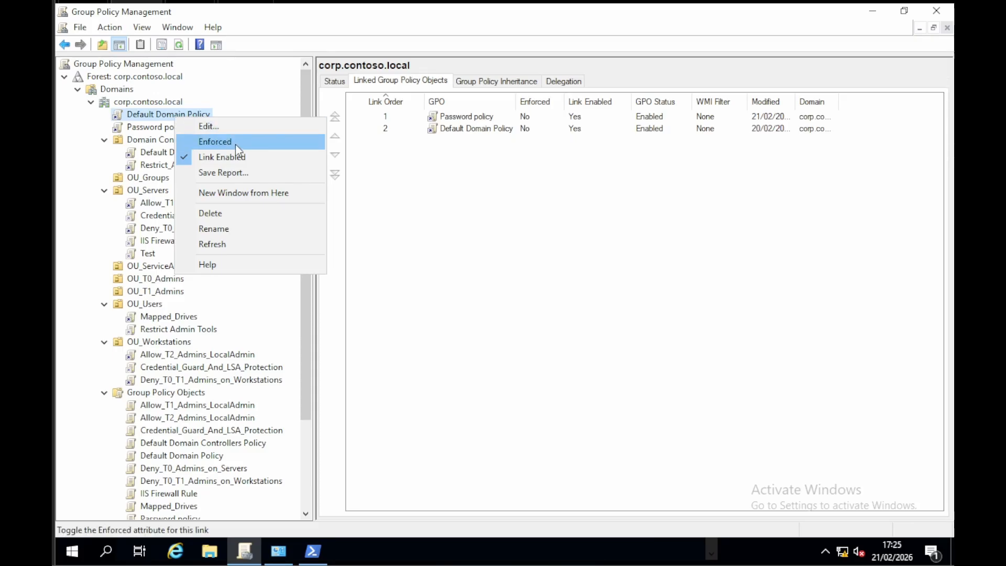
pyautogui.press('Down')
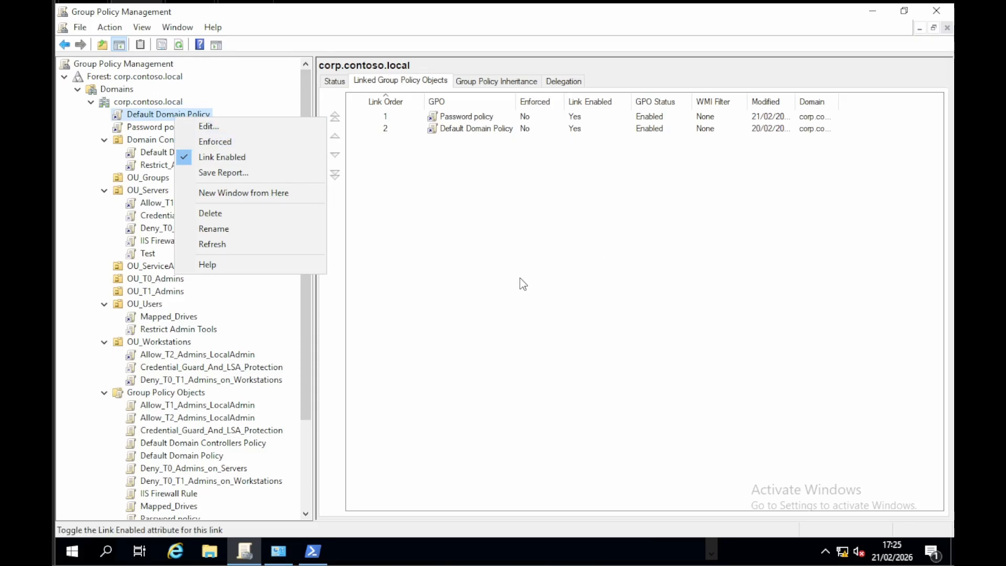
pyautogui.press('Escape')
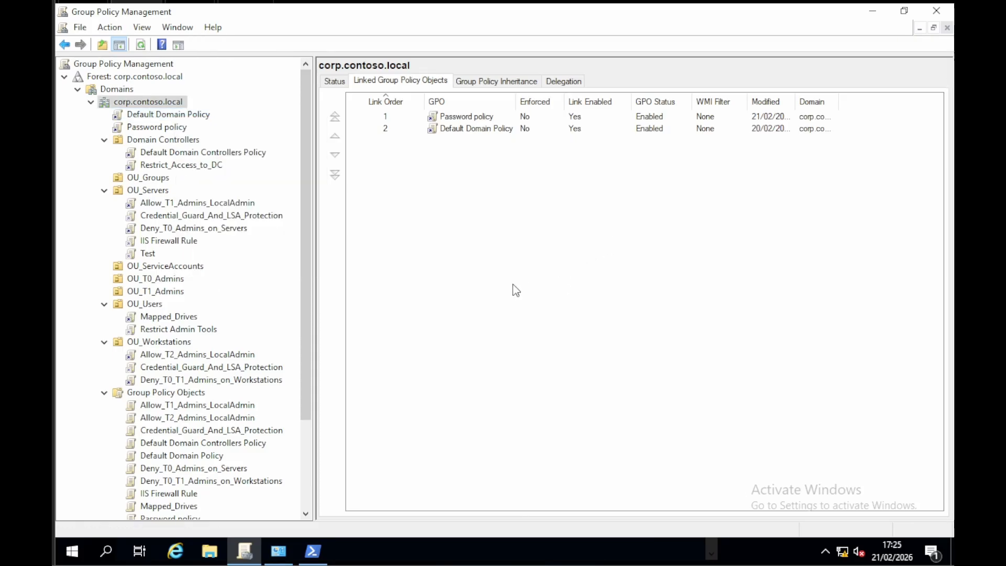